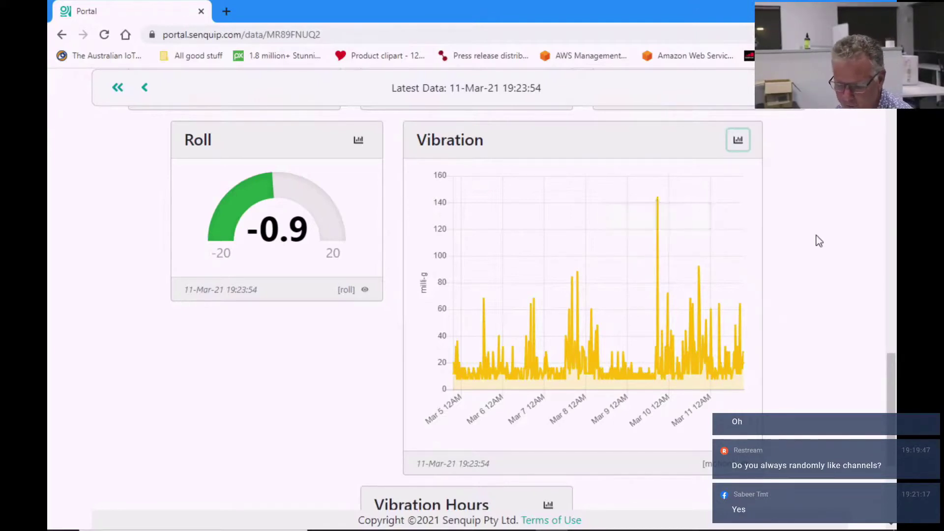
# Switch the Vibration card to Single Measurement so it reads 20 milli-g
pyautogui.click(739, 142)
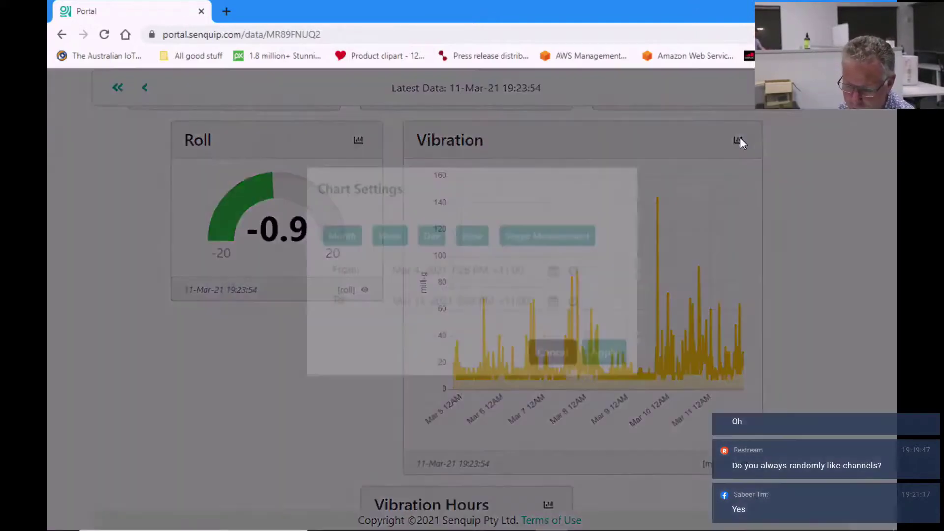
pyautogui.click(558, 265)
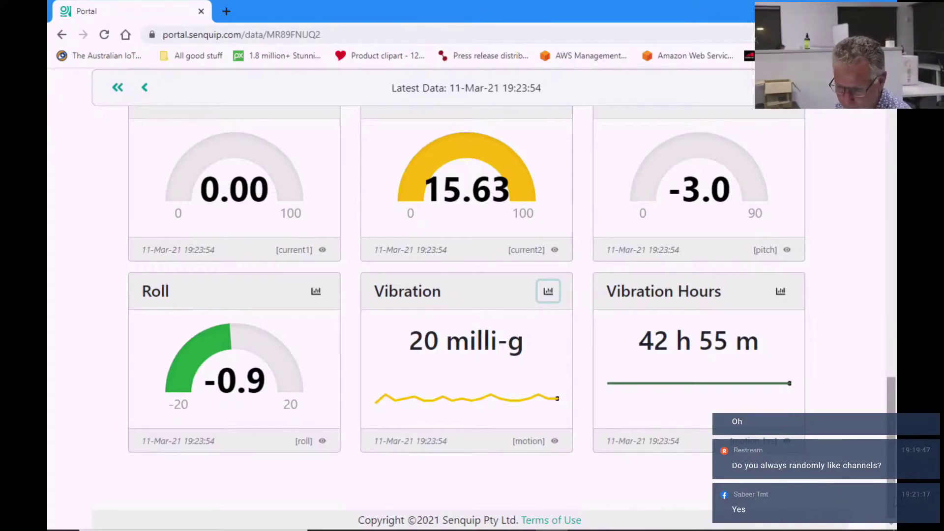
pyautogui.scroll(4, 890, 430)
pyautogui.moveTo(894, 419); pyautogui.dragTo(893, 175)
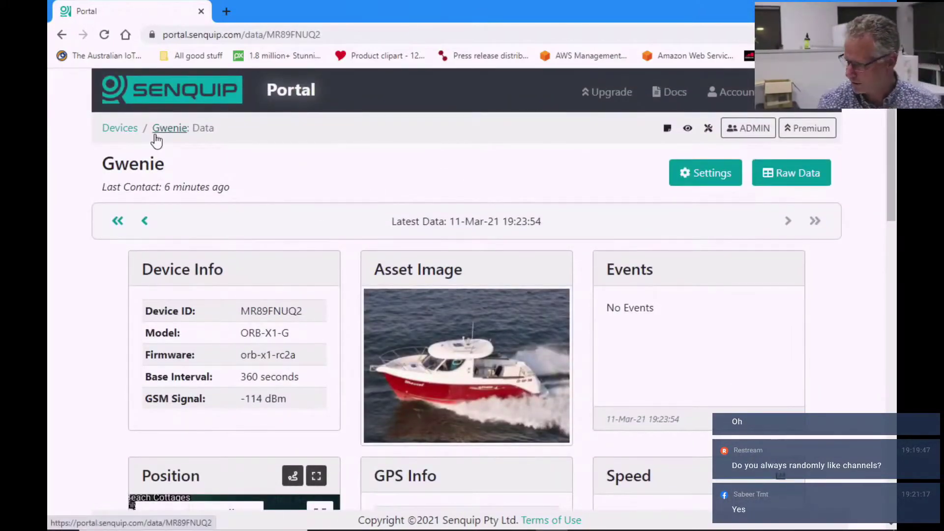
# Return to the device list and open Lighting Plant AW16's data under Georges Test Devices
pyautogui.click(121, 129)
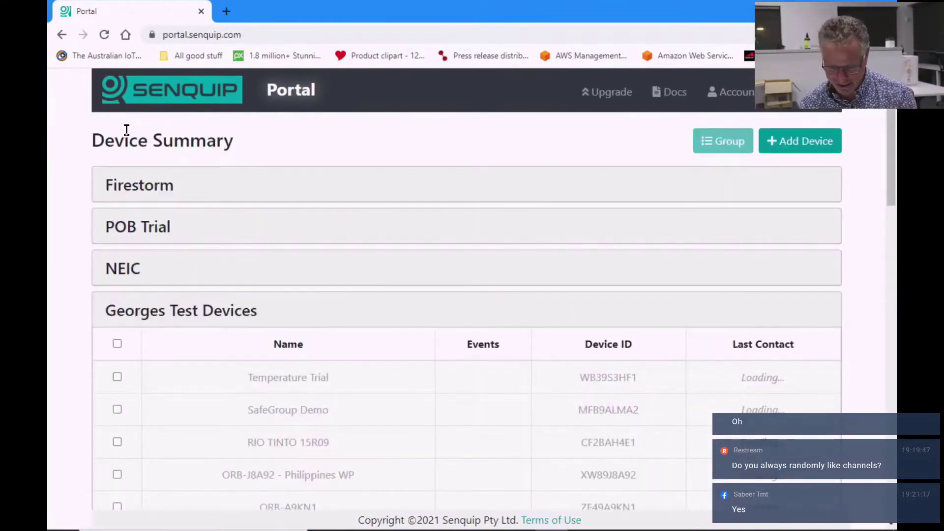
pyautogui.scroll(-5, 884, 147)
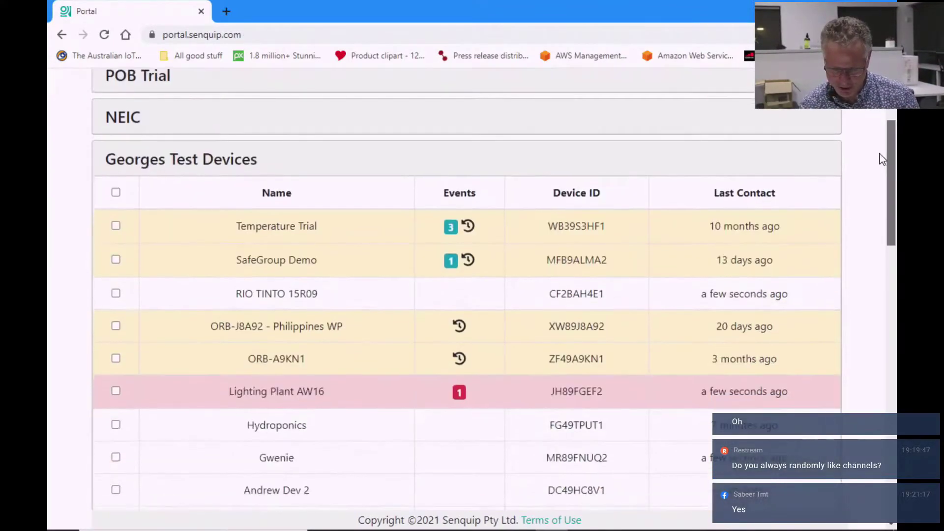
pyautogui.click(316, 316)
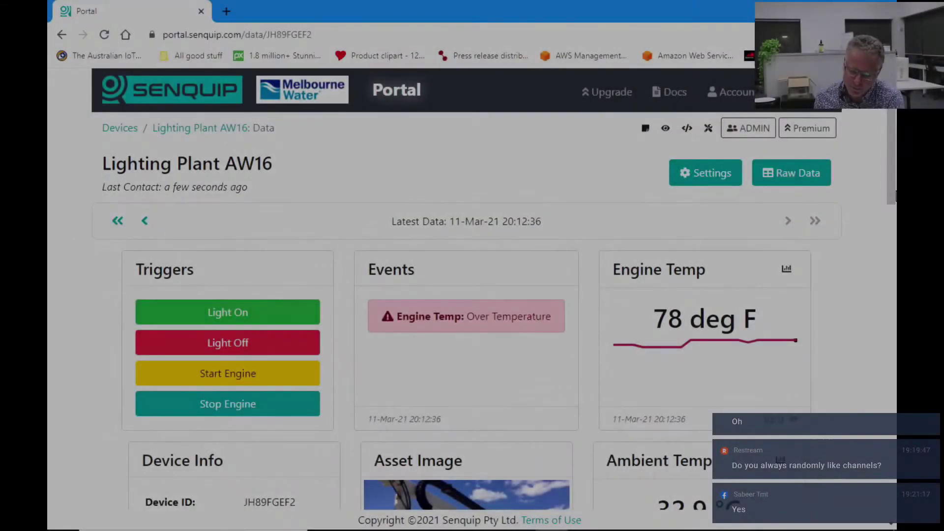
pyautogui.scroll(-2, 891, 182)
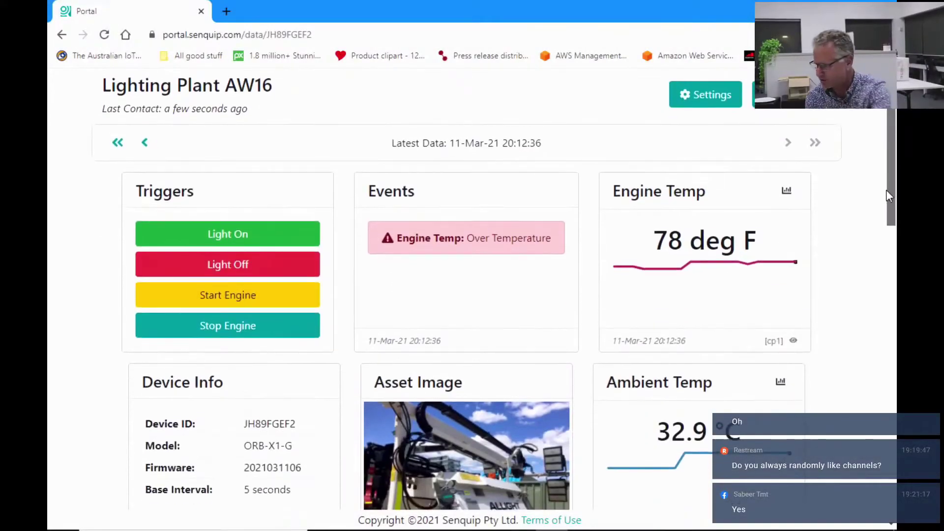
pyautogui.moveTo(888, 190); pyautogui.dragTo(891, 257)
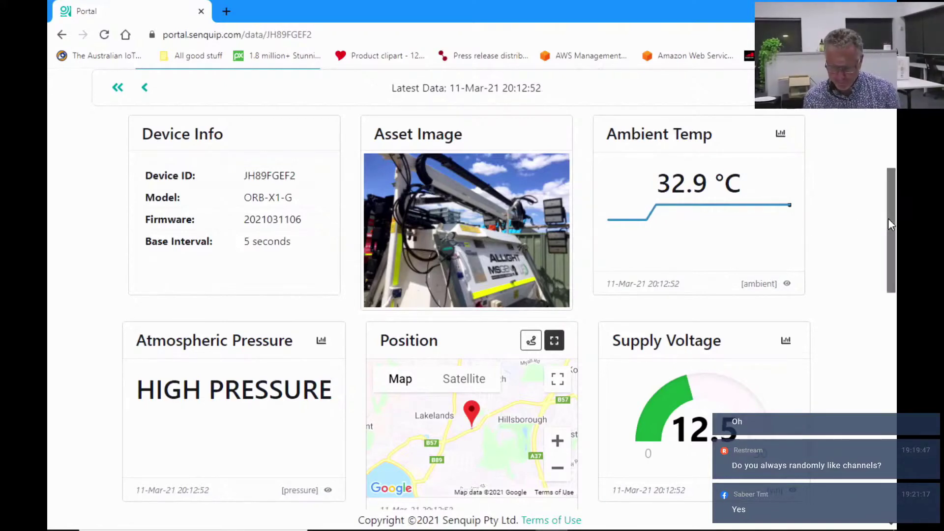
pyautogui.moveTo(887, 218); pyautogui.dragTo(890, 129)
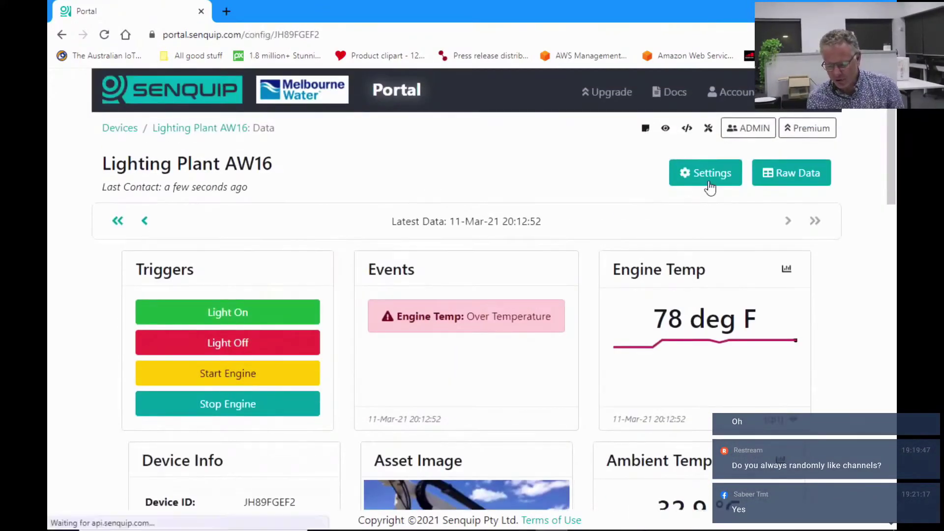
# Open Lighting Plant AW16's General settings and read the Base Interval field's explanation
pyautogui.click(708, 182)
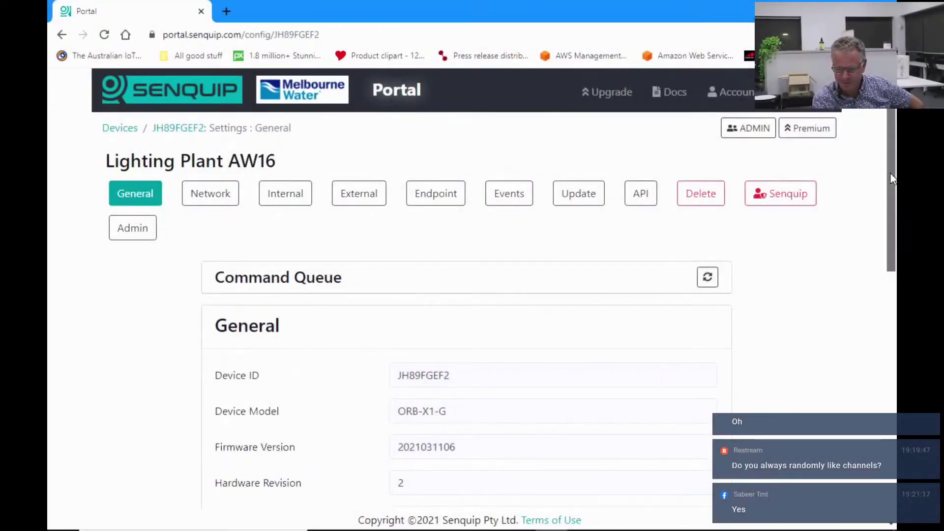
pyautogui.moveTo(890, 172); pyautogui.dragTo(895, 326)
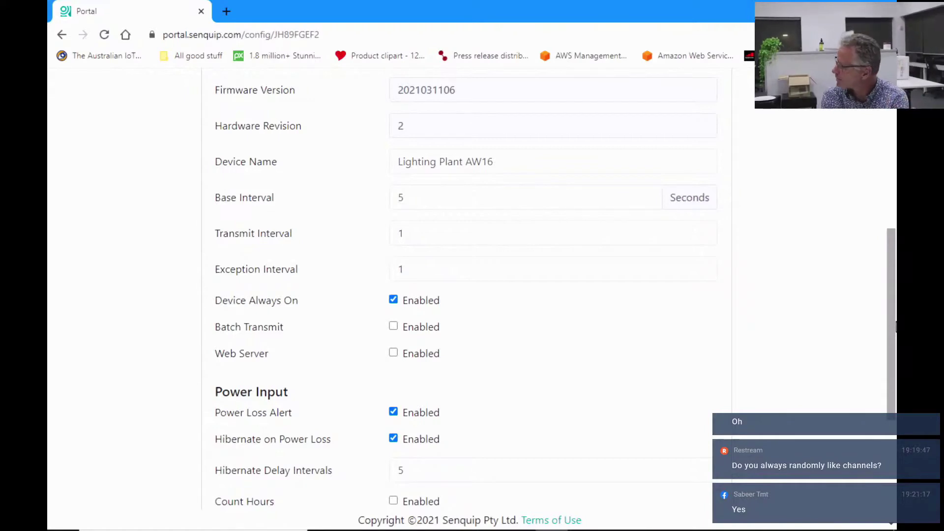
pyautogui.click(437, 188)
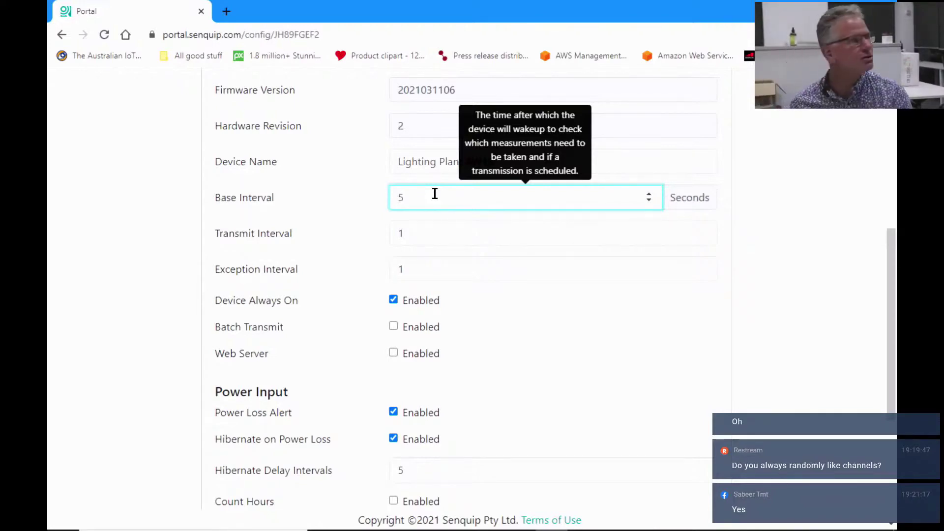
pyautogui.moveTo(890, 270); pyautogui.dragTo(895, 202)
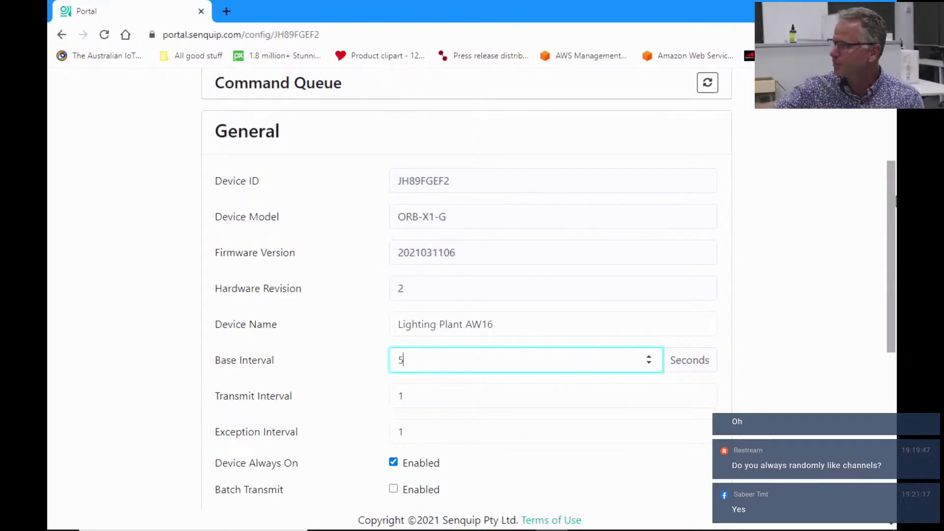
pyautogui.moveTo(893, 211); pyautogui.dragTo(893, 132)
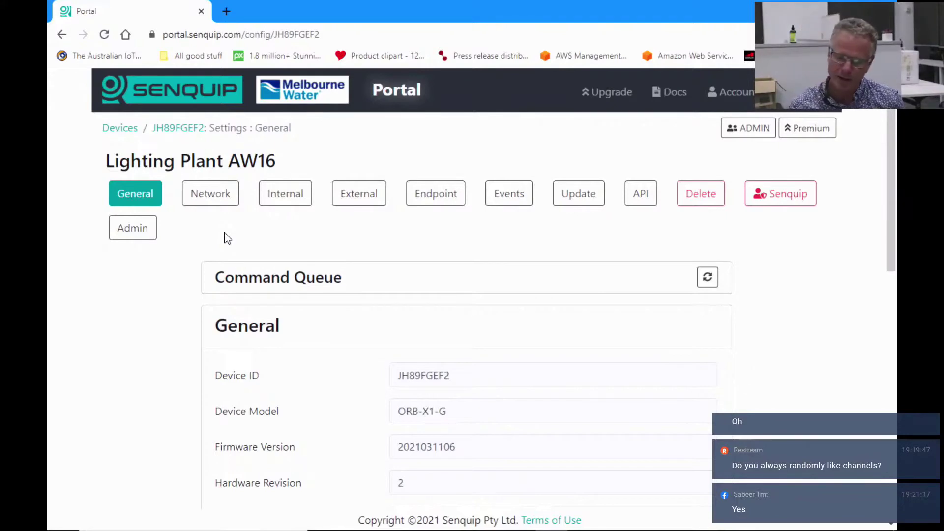
# Replace the WiFi SSID with LMEDC2.4 in the Network settings
pyautogui.click(223, 209)
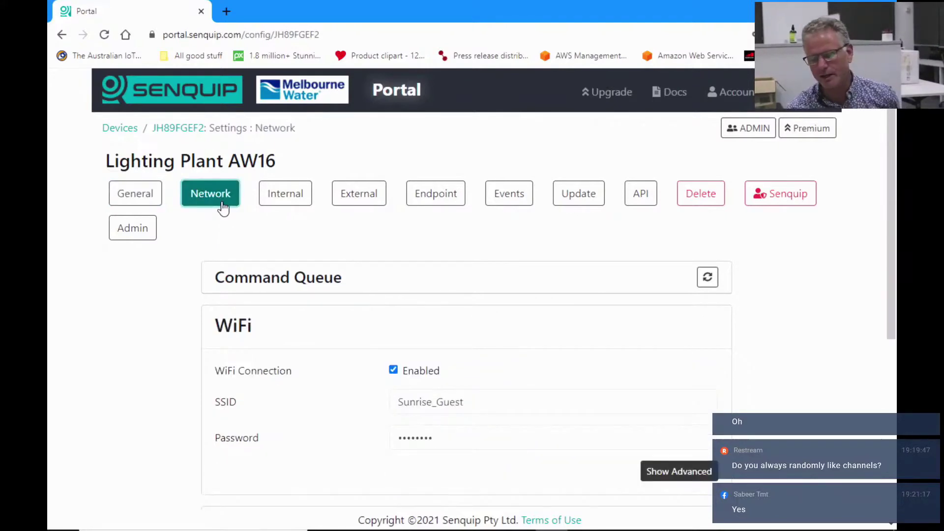
pyautogui.moveTo(894, 190); pyautogui.dragTo(894, 194)
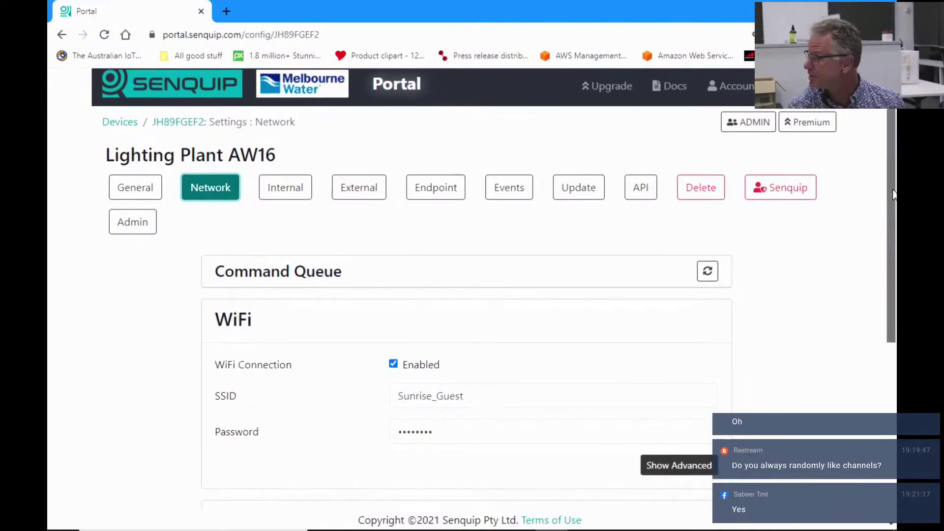
pyautogui.scroll(-3, 893, 194)
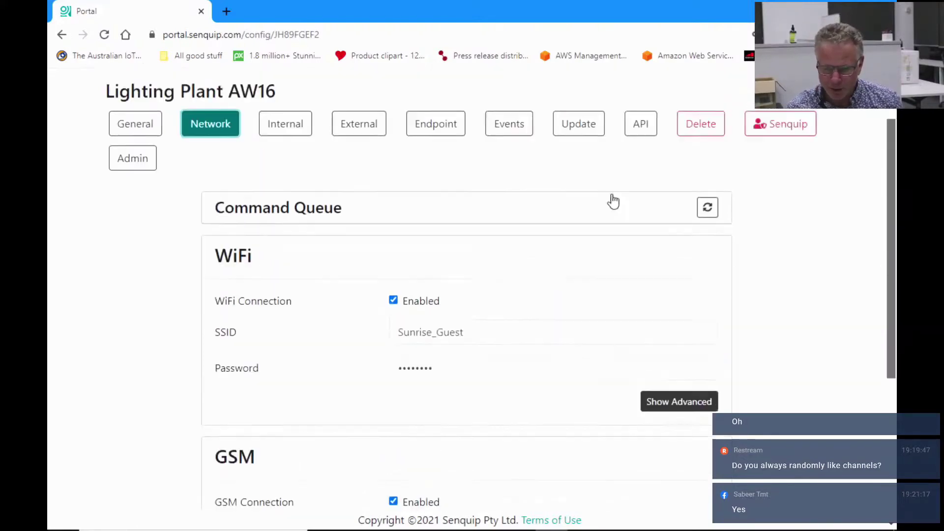
pyautogui.scroll(2, 613, 201)
pyautogui.scroll(-4, 864, 320)
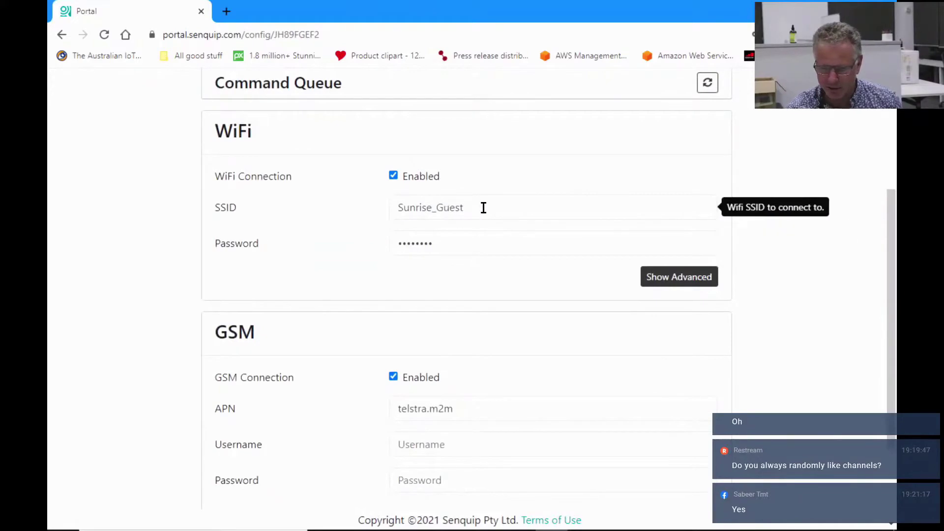
pyautogui.moveTo(482, 207); pyautogui.dragTo(187, 206)
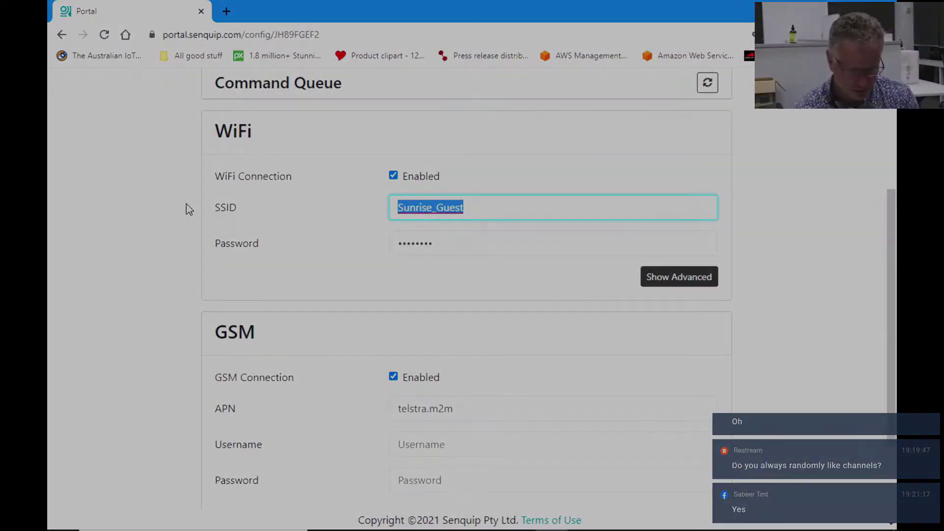
pyautogui.write('LMEDC2.4')
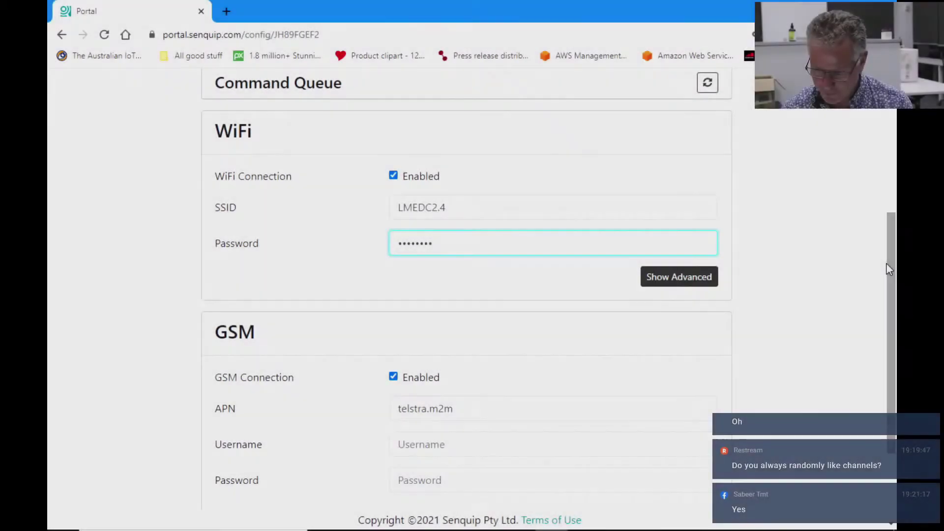
# Save the WiFi settings and refresh the Command Queue until Wi-Fi Config.Set succeeds
pyautogui.scroll(-3, 886, 263)
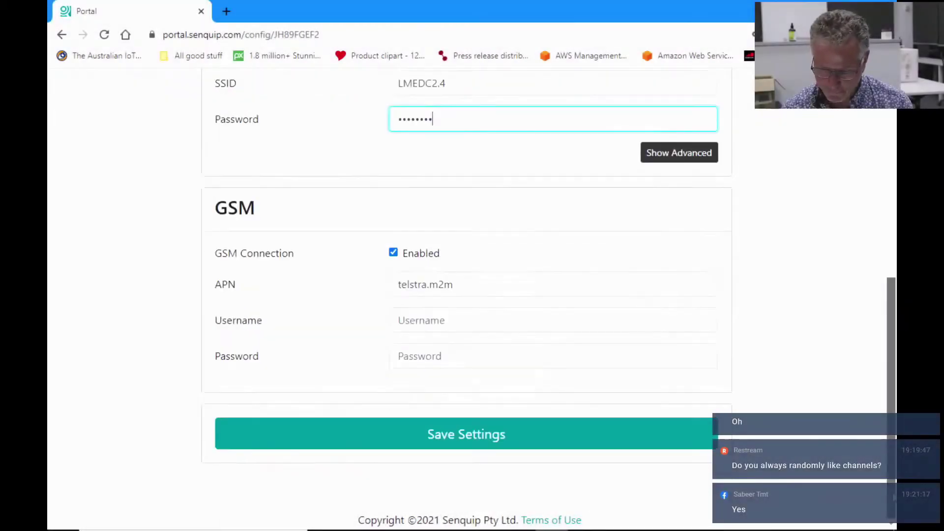
pyautogui.click(601, 439)
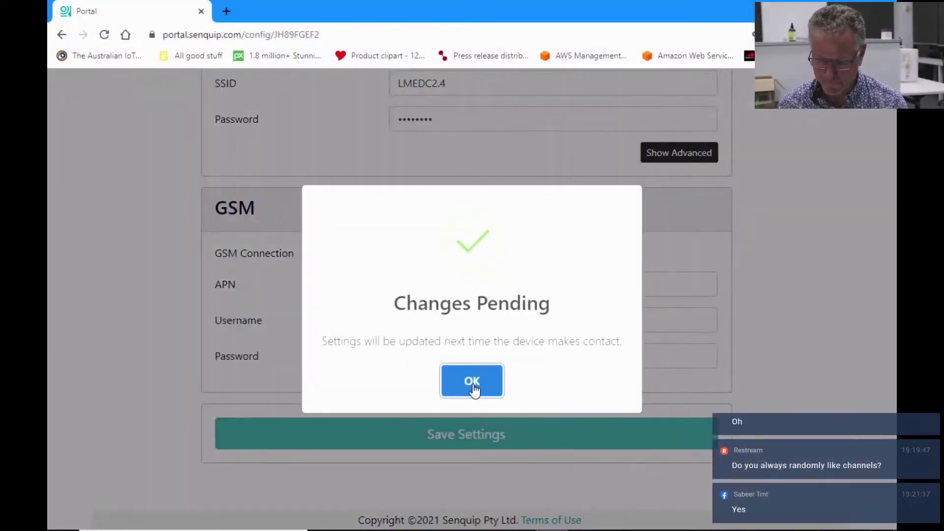
pyautogui.click(472, 381)
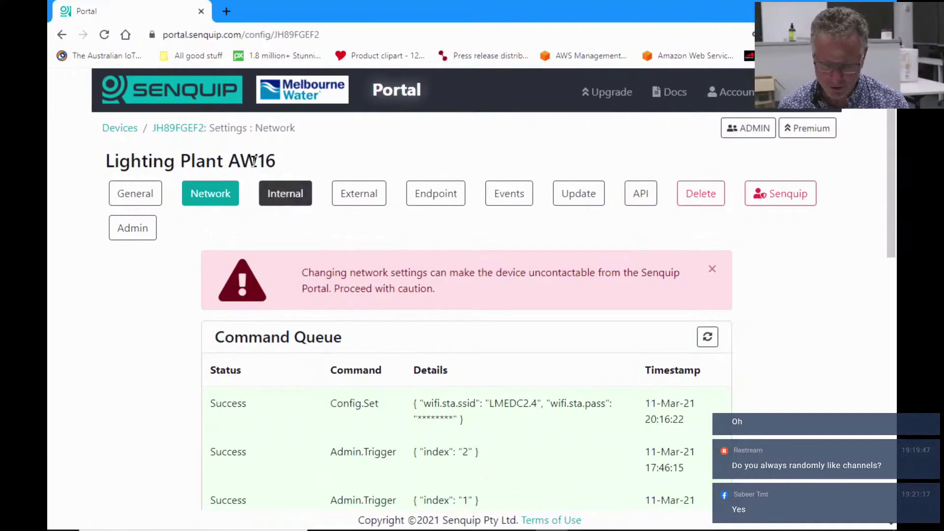
pyautogui.scroll(-4, 890, 178)
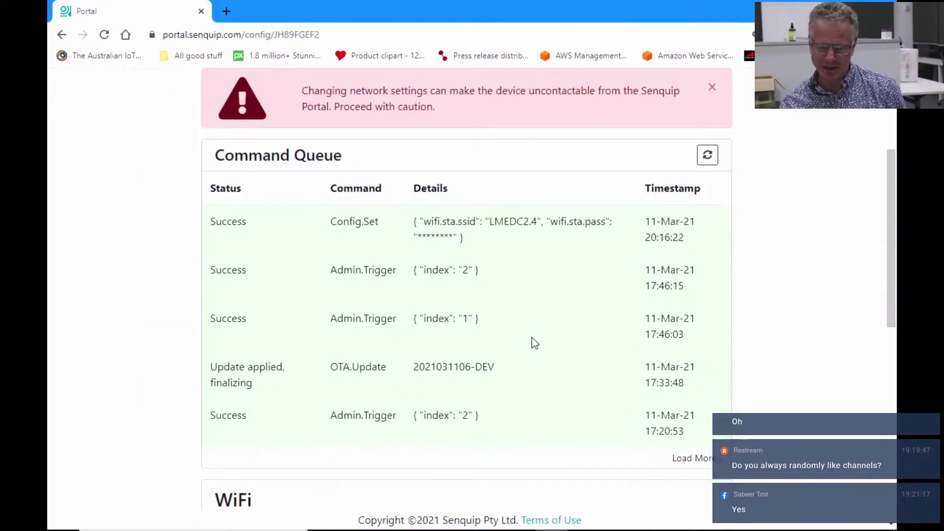
pyautogui.click(717, 160)
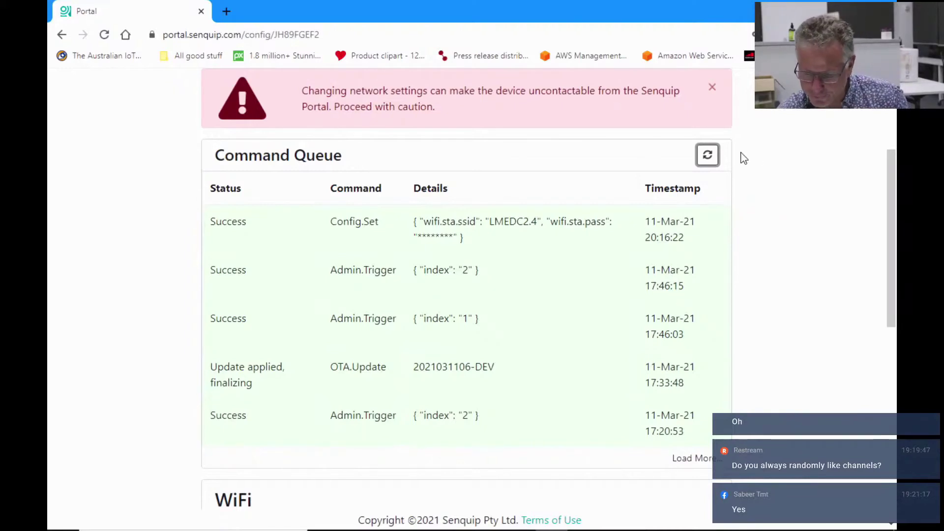
pyautogui.click(708, 155)
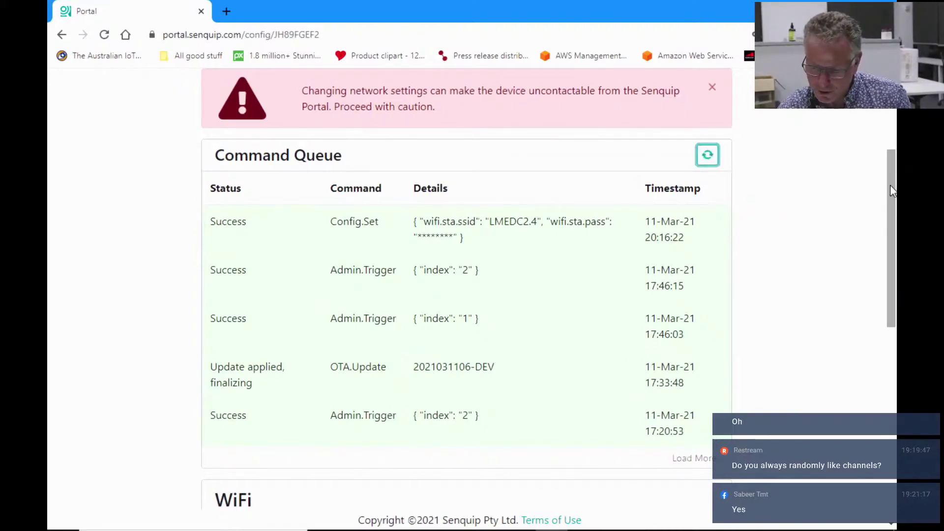
pyautogui.moveTo(889, 184); pyautogui.dragTo(895, 118)
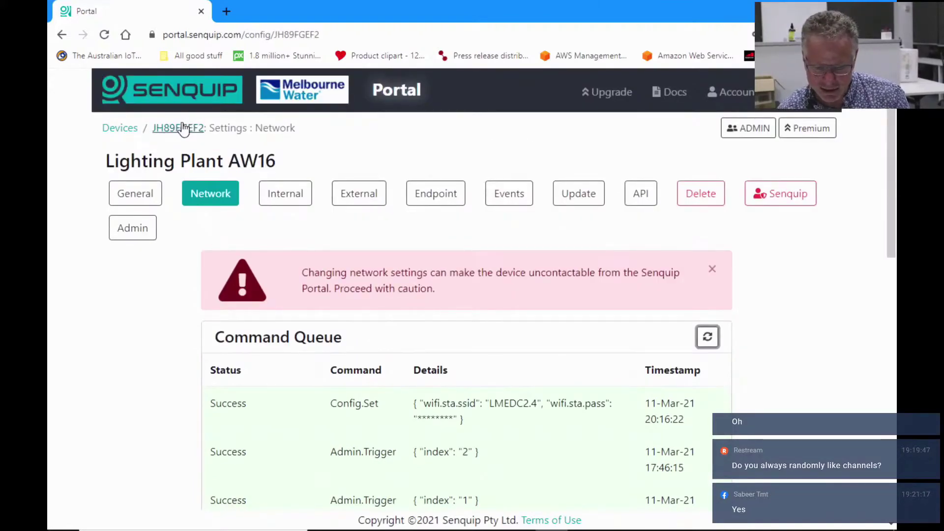
pyautogui.click(183, 128)
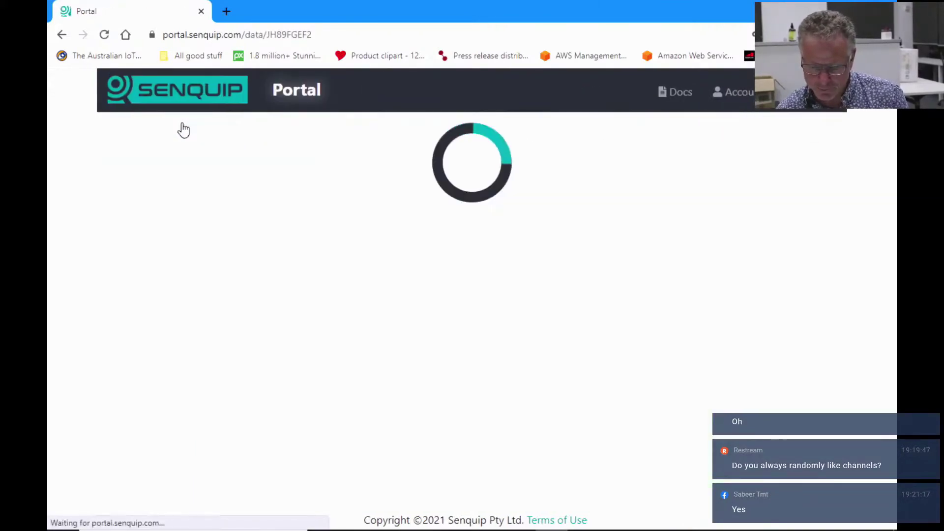
pyautogui.moveTo(882, 157); pyautogui.dragTo(886, 242)
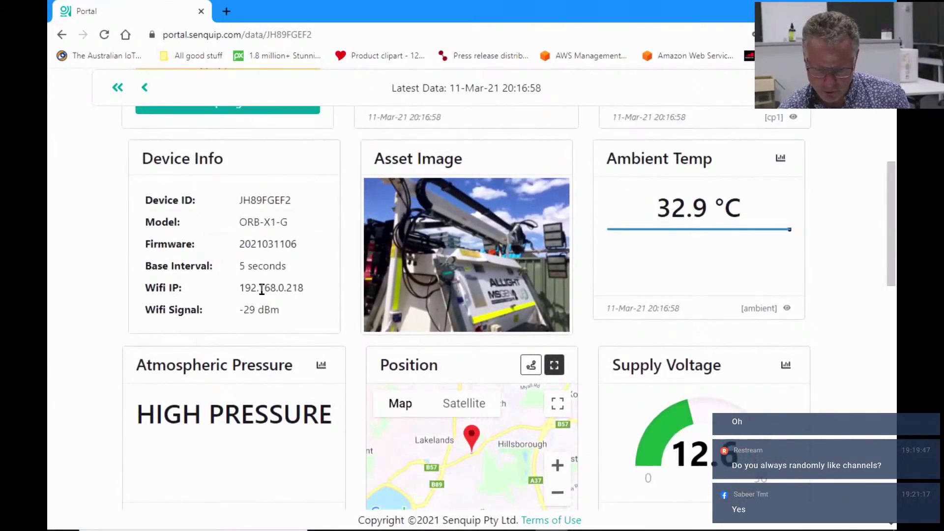
pyautogui.moveTo(303, 288); pyautogui.dragTo(237, 294)
pyautogui.click(305, 344)
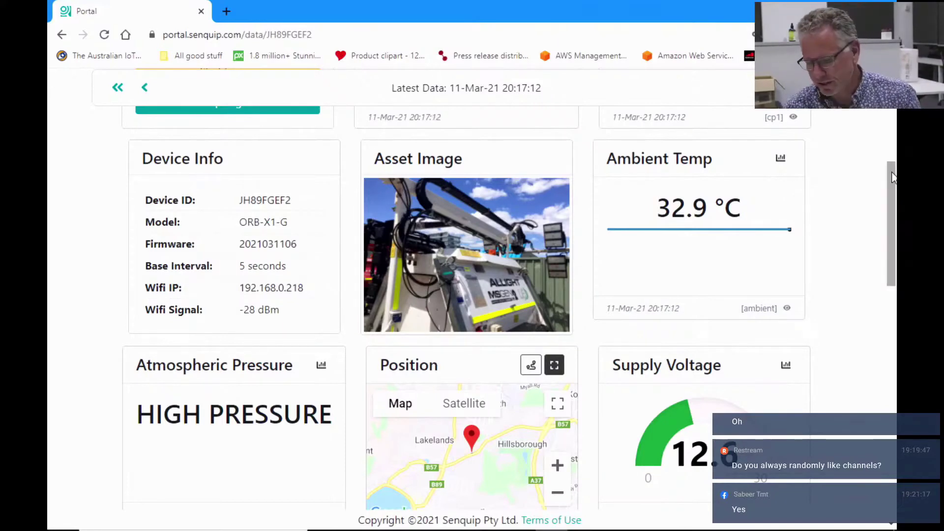
pyautogui.moveTo(890, 173); pyautogui.dragTo(893, 117)
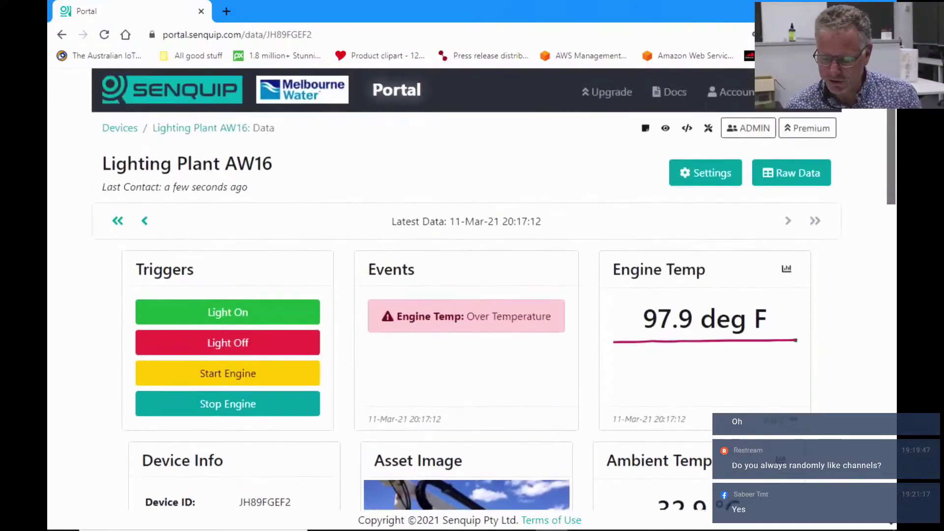
# Go to Lighting Plant AW16's Internal sensor settings
pyautogui.click(723, 174)
pyautogui.click(834, 255)
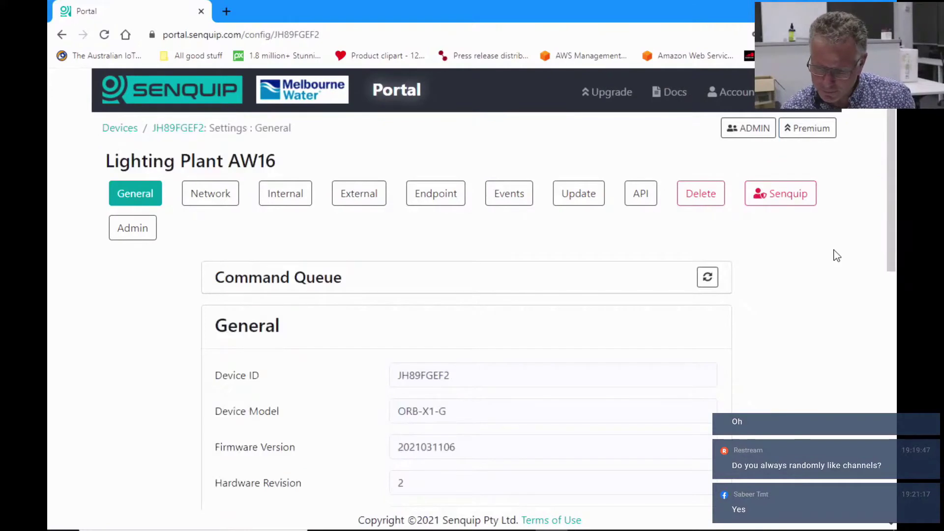
pyautogui.click(432, 207)
pyautogui.click(295, 204)
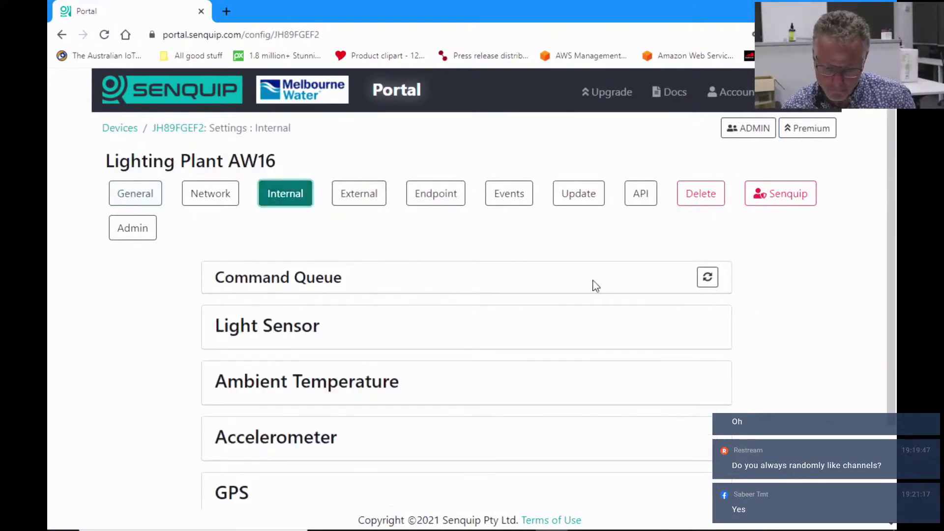
pyautogui.moveTo(895, 118); pyautogui.dragTo(865, 213)
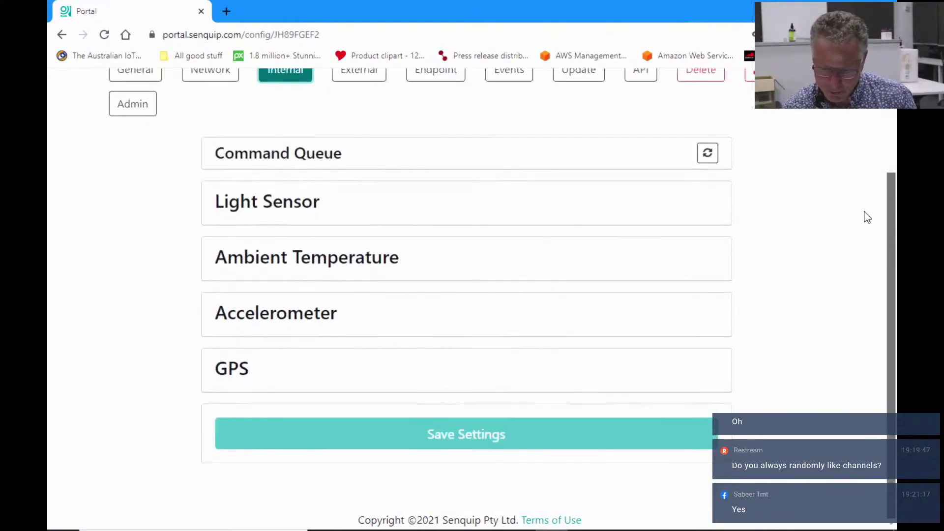
pyautogui.scroll(3, 867, 204)
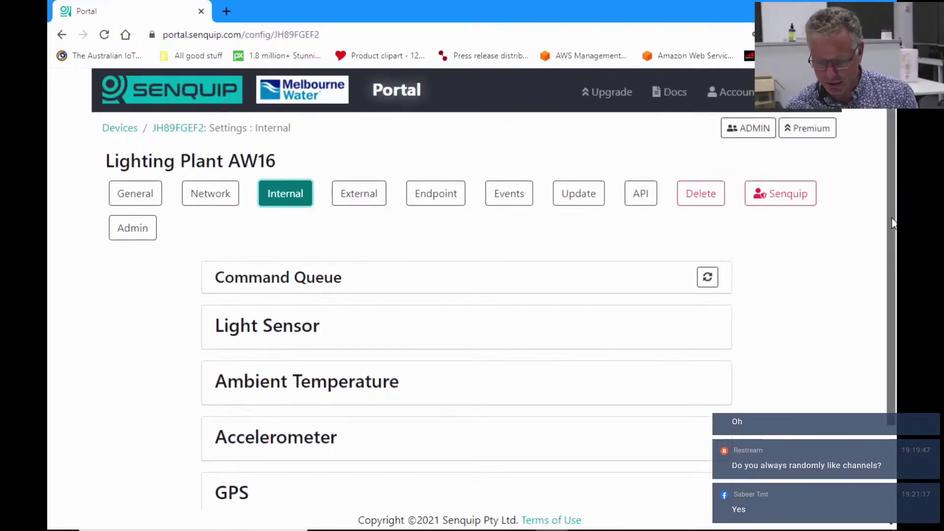
pyautogui.scroll(-1, 571, 255)
# Enable the Light Sensor's Tamper Alert and save the internal settings
pyautogui.click(458, 258)
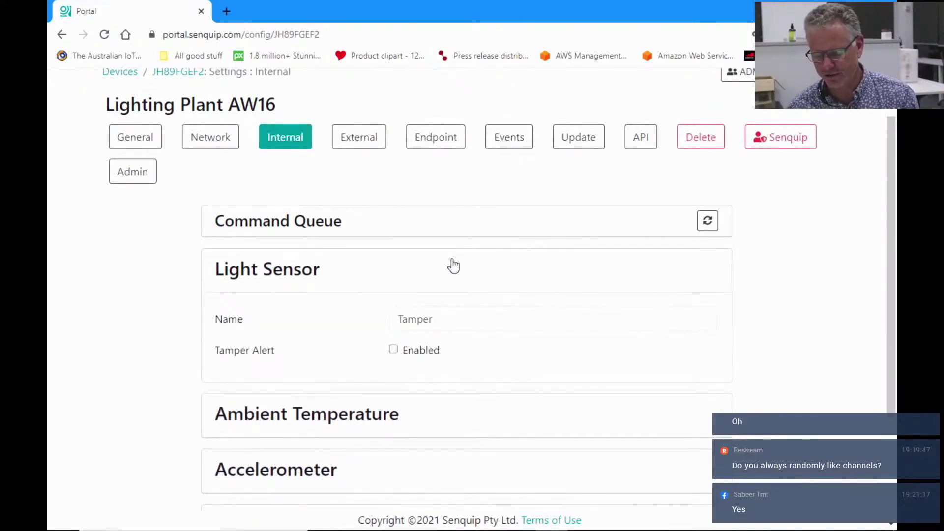
pyautogui.click(392, 350)
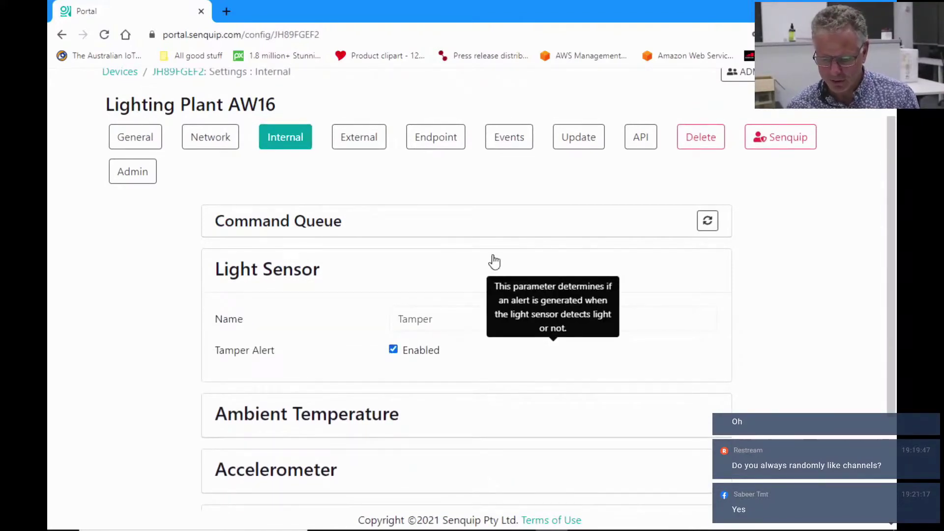
pyautogui.click(449, 272)
pyautogui.scroll(1, 894, 125)
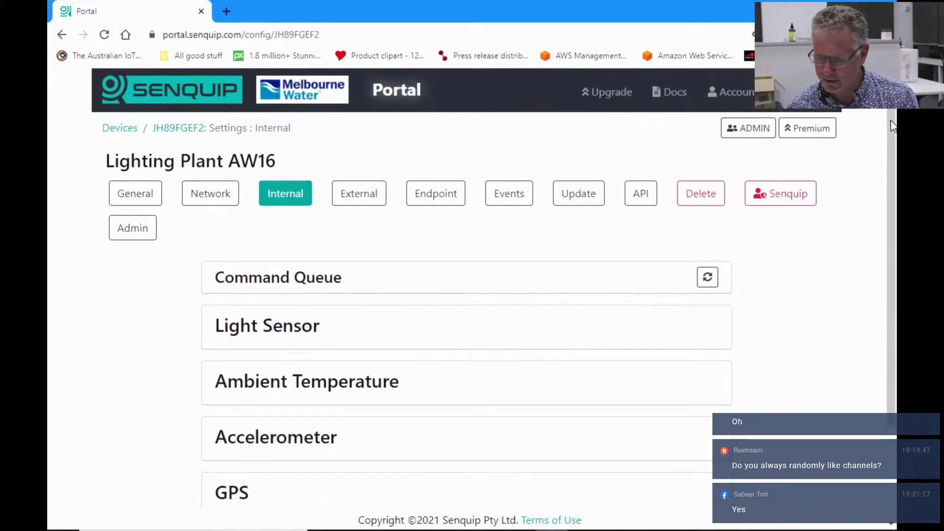
pyautogui.scroll(-3, 889, 206)
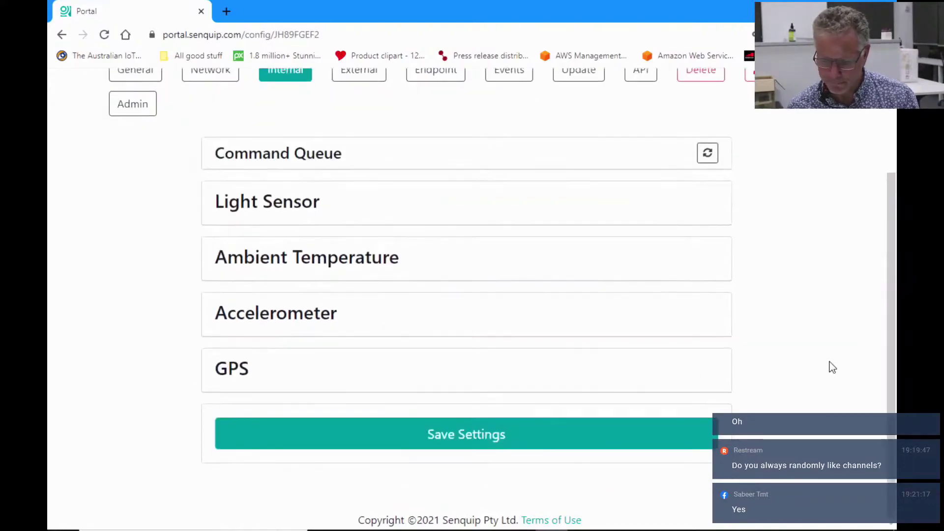
pyautogui.click(494, 437)
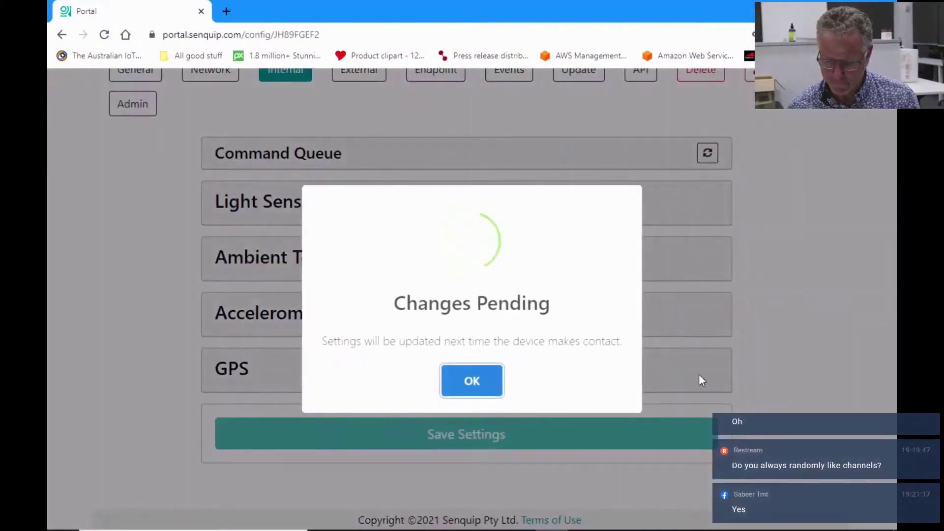
# Dismiss the pending-changes notice and change Thermocouple 1's display type to Trendline
pyautogui.click(497, 381)
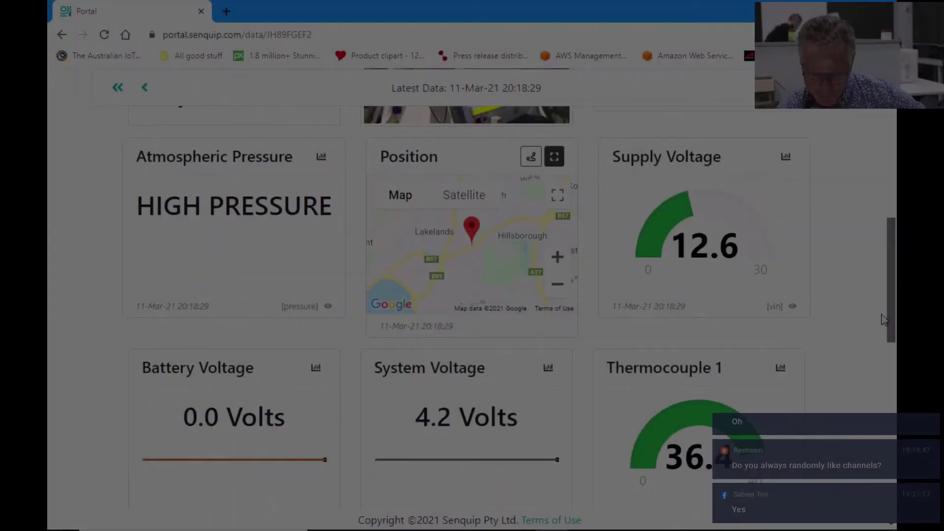
pyautogui.scroll(-5, 883, 320)
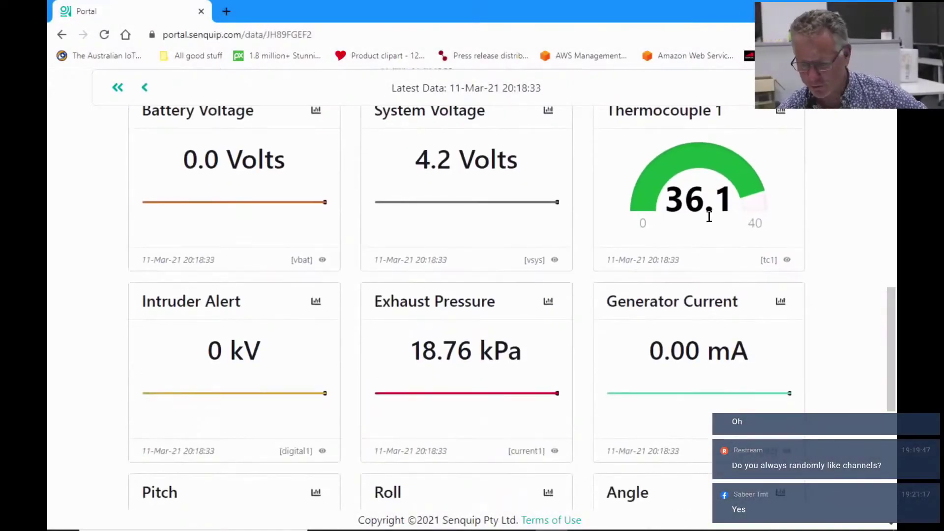
pyautogui.scroll(3, 889, 317)
pyautogui.click(781, 249)
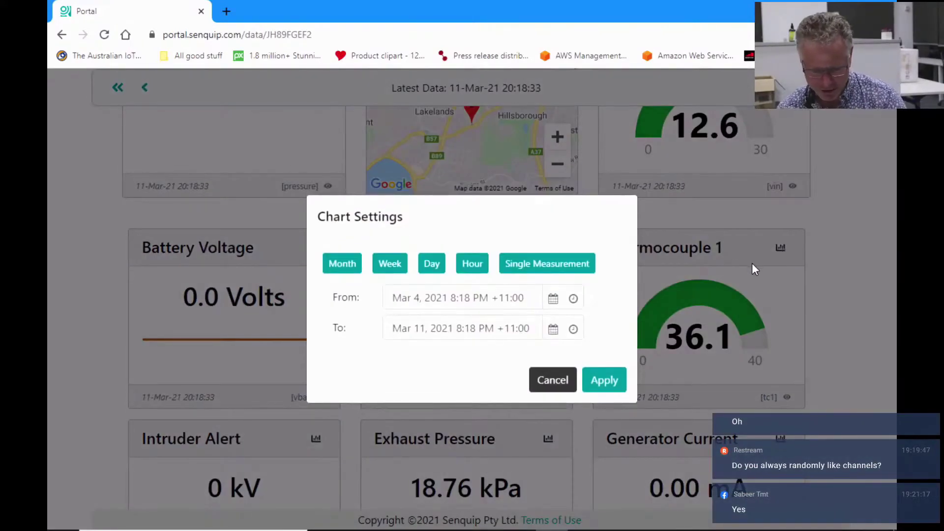
pyautogui.click(561, 381)
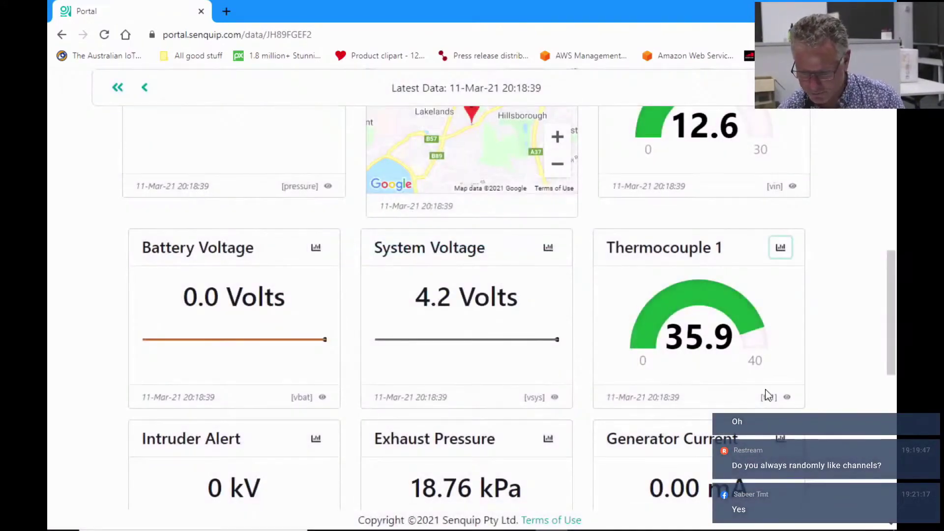
pyautogui.click(787, 397)
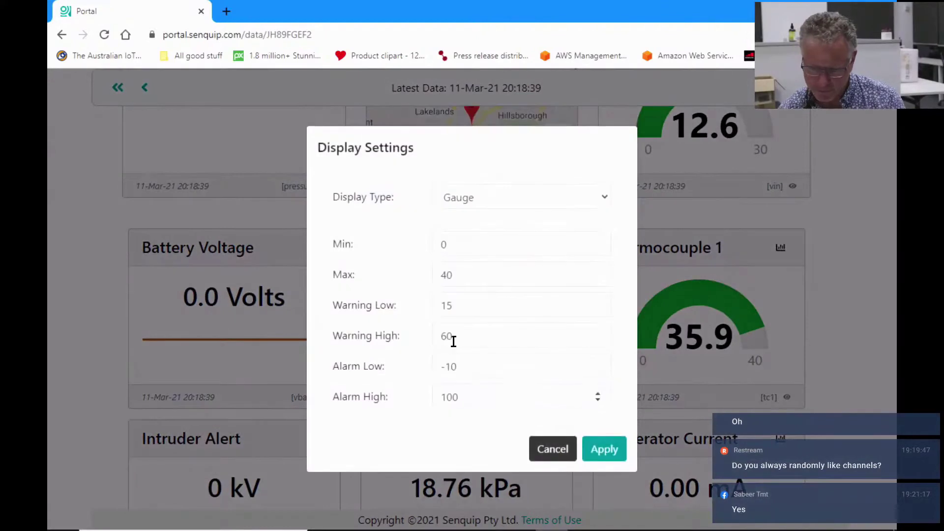
pyautogui.click(600, 200)
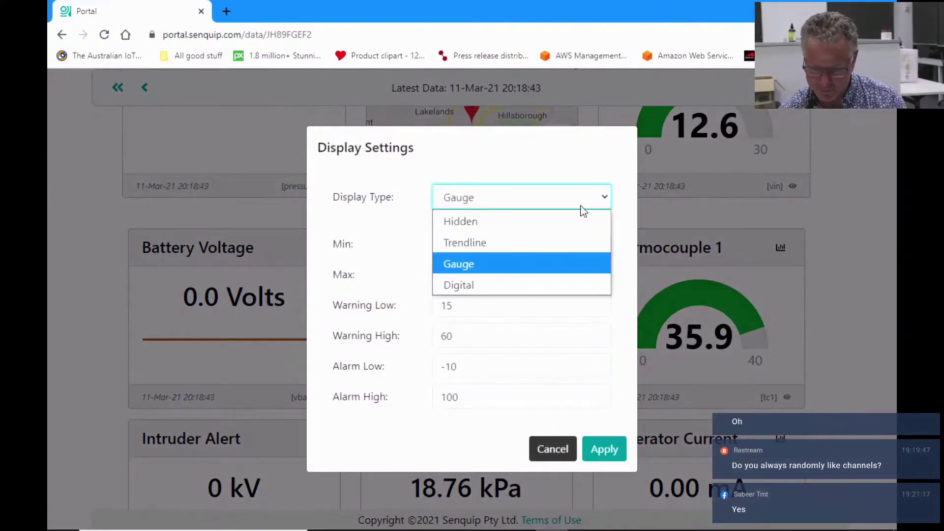
pyautogui.click(535, 247)
pyautogui.click(606, 348)
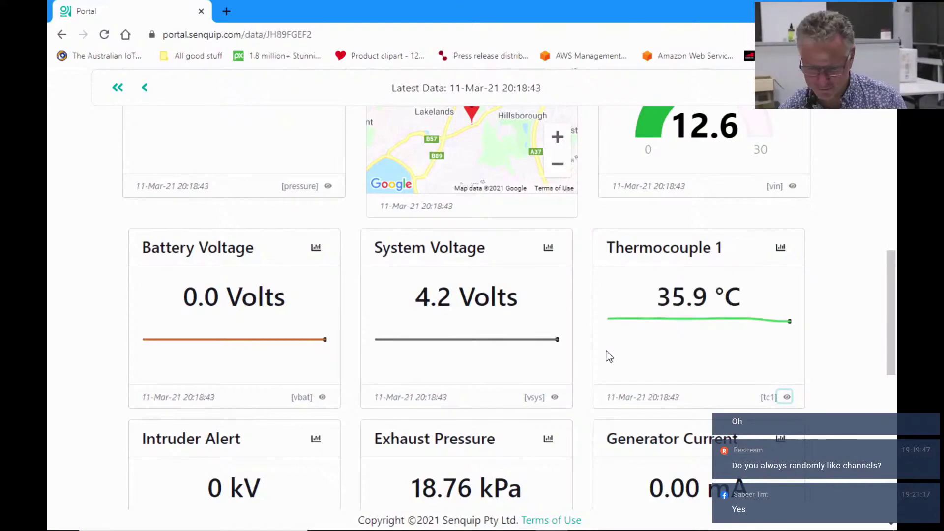
# Chart Thermocouple 1 over the last hour, then switch it back to Single Measurement
pyautogui.click(781, 248)
pyautogui.click(473, 264)
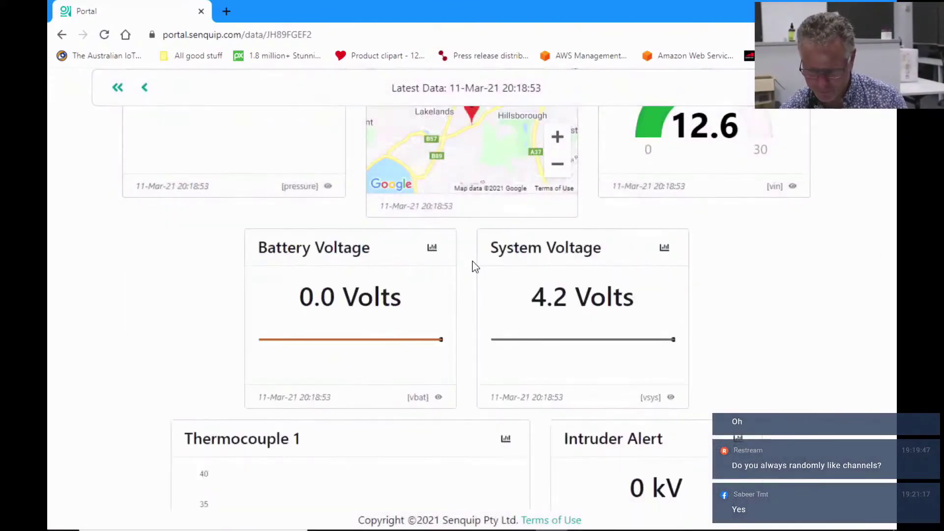
pyautogui.moveTo(891, 231); pyautogui.dragTo(892, 283)
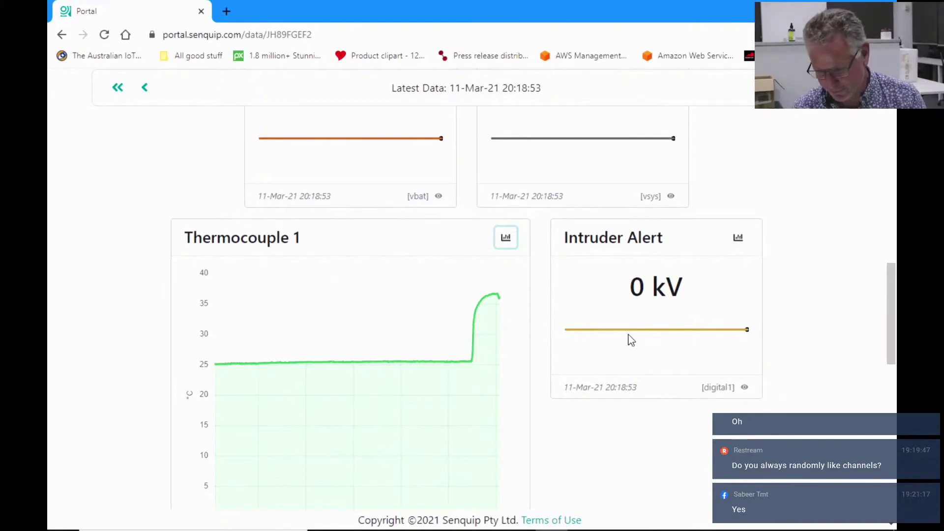
pyautogui.click(510, 241)
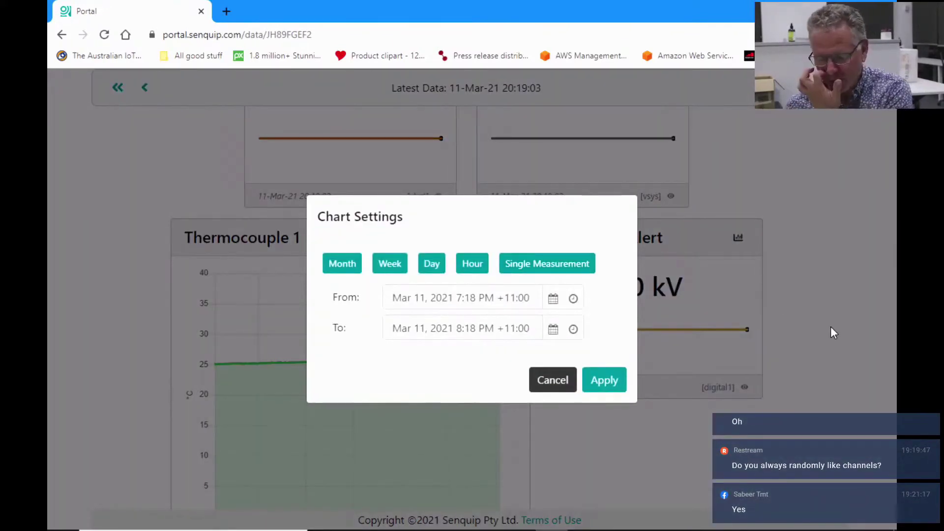
pyautogui.click(569, 382)
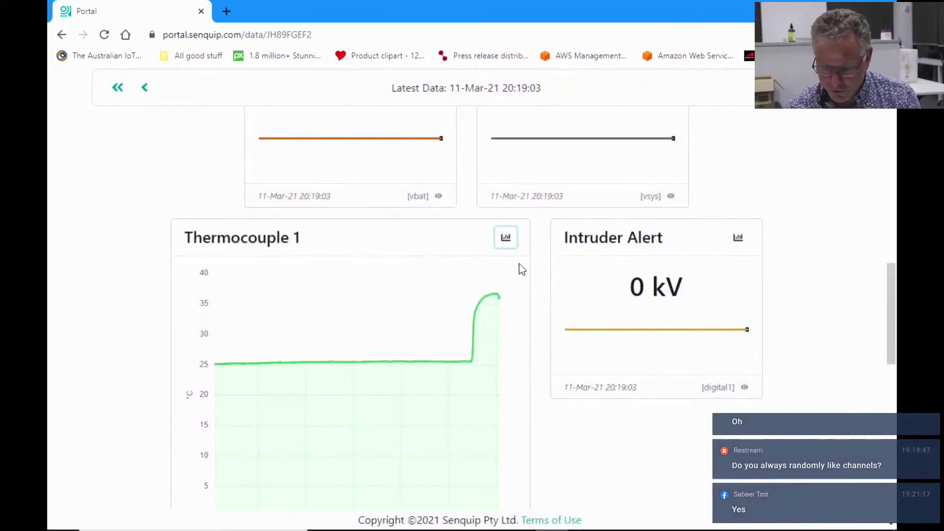
pyautogui.click(506, 242)
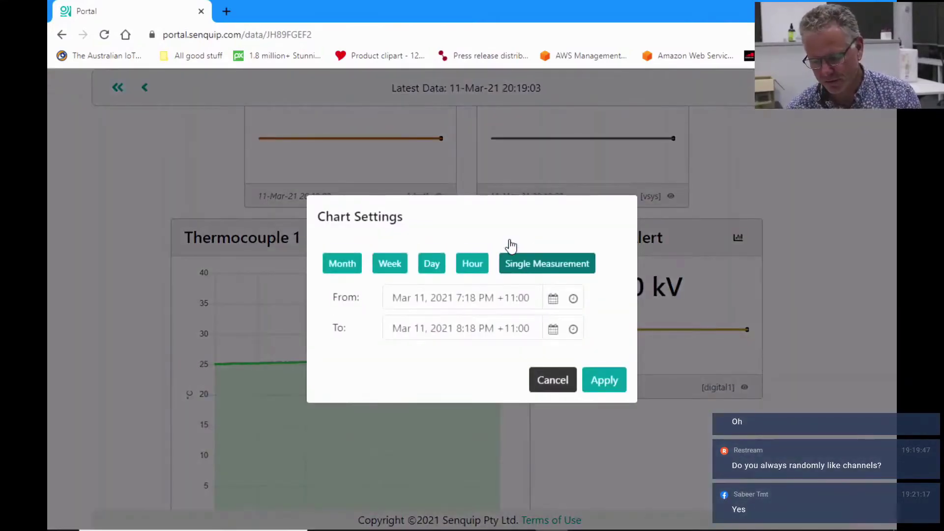
pyautogui.click(530, 265)
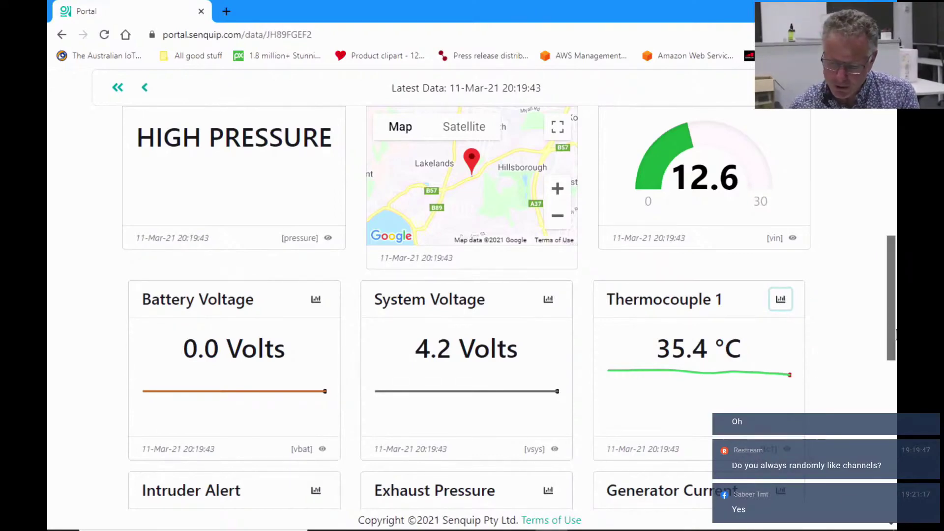
# Scroll up to the Events panel to find the new Tamper: Lid Open event
pyautogui.moveTo(891, 274); pyautogui.dragTo(891, 234)
pyautogui.scroll(6, 896, 216)
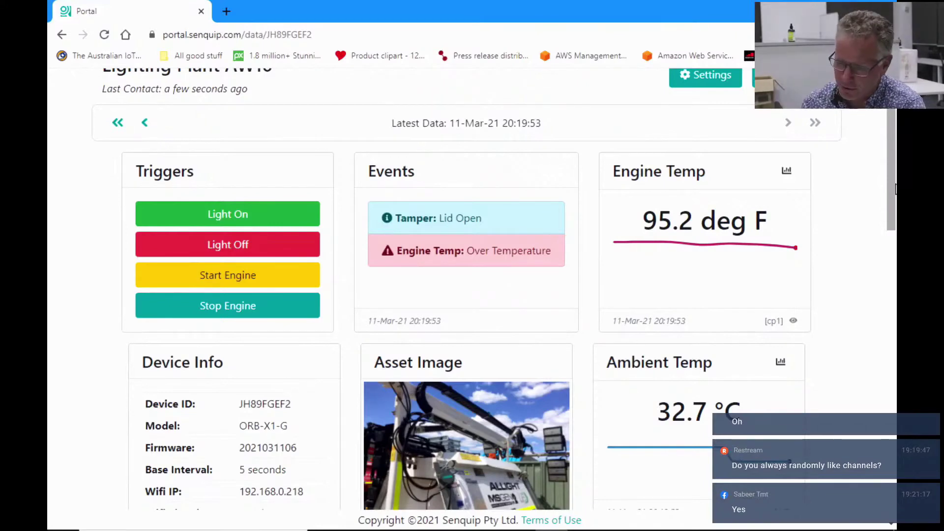
pyautogui.scroll(3, 894, 188)
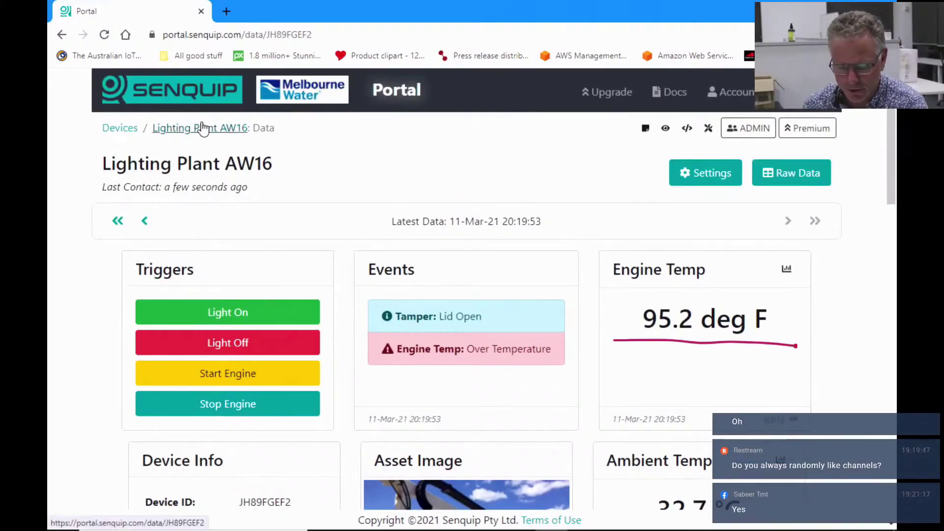
# Open the device's Events settings and refresh the Command Queue to confirm all commands succeeded
pyautogui.click(695, 179)
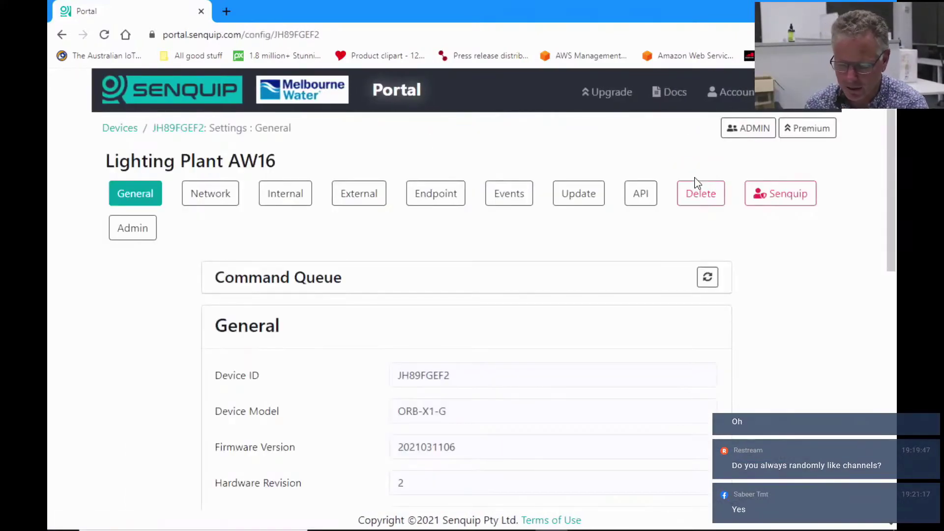
pyautogui.click(514, 208)
pyautogui.scroll(-3, 716, 261)
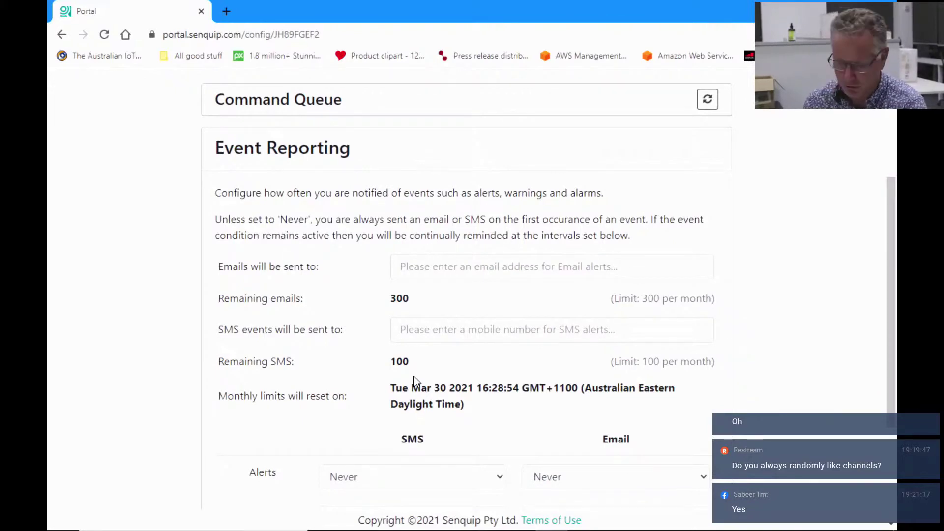
pyautogui.moveTo(895, 376); pyautogui.dragTo(895, 420)
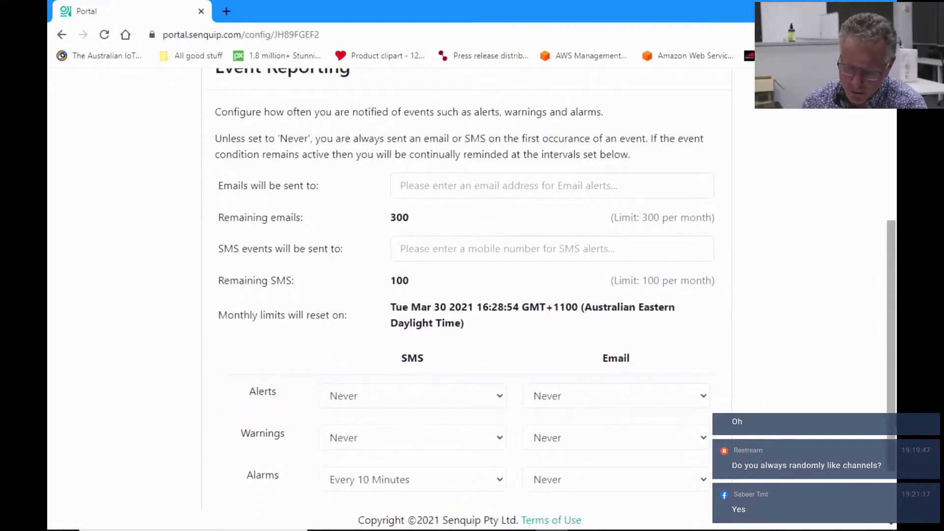
pyautogui.moveTo(893, 424); pyautogui.dragTo(895, 275)
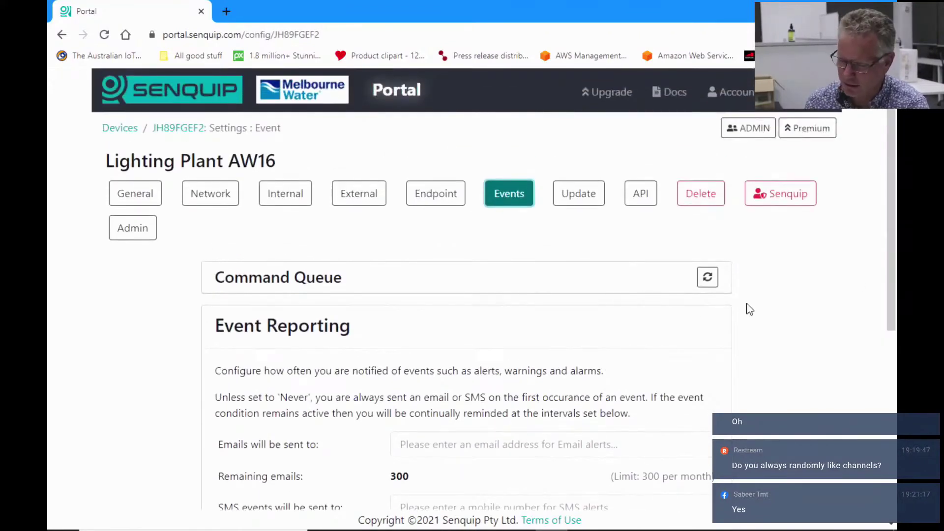
pyautogui.click(708, 277)
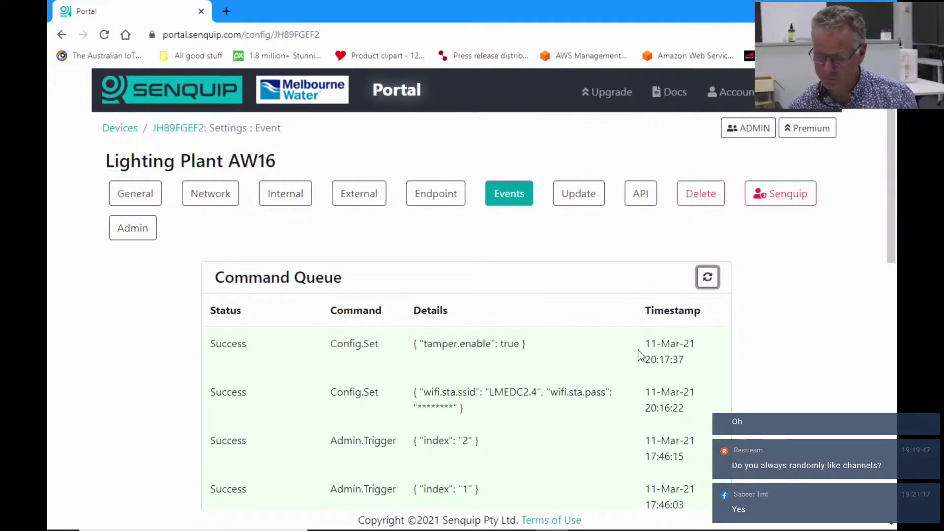
pyautogui.click(707, 278)
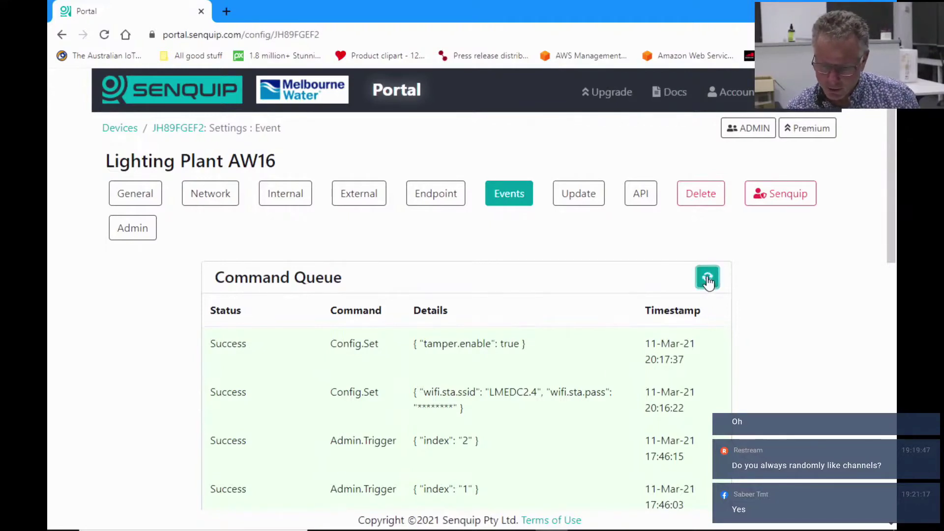
# Check the Update tab, then reopen General settings via the JH89FGEF2 breadcrumb
pyautogui.click(568, 191)
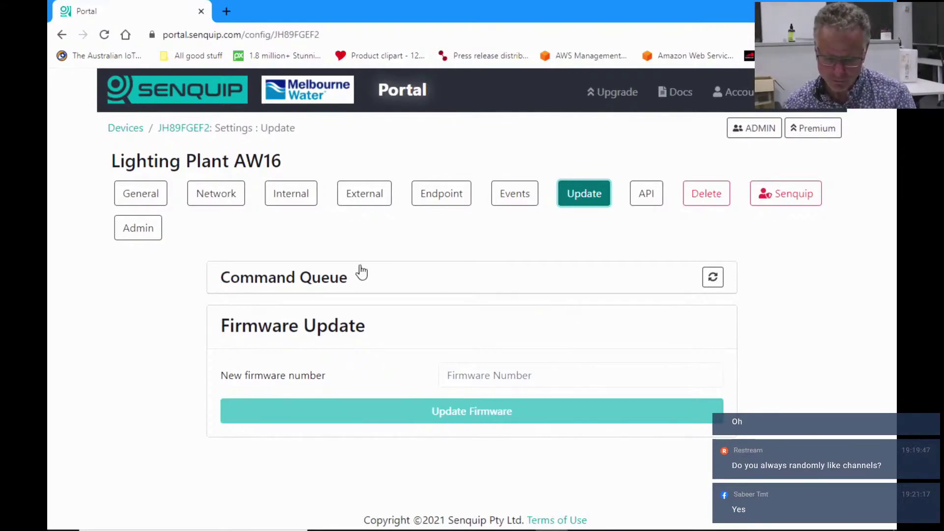
pyautogui.click(175, 130)
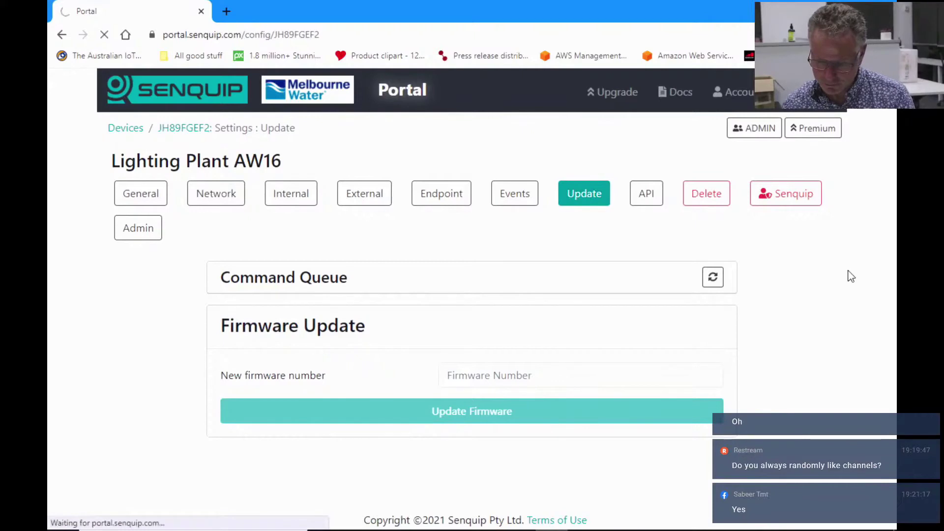
pyautogui.click(726, 182)
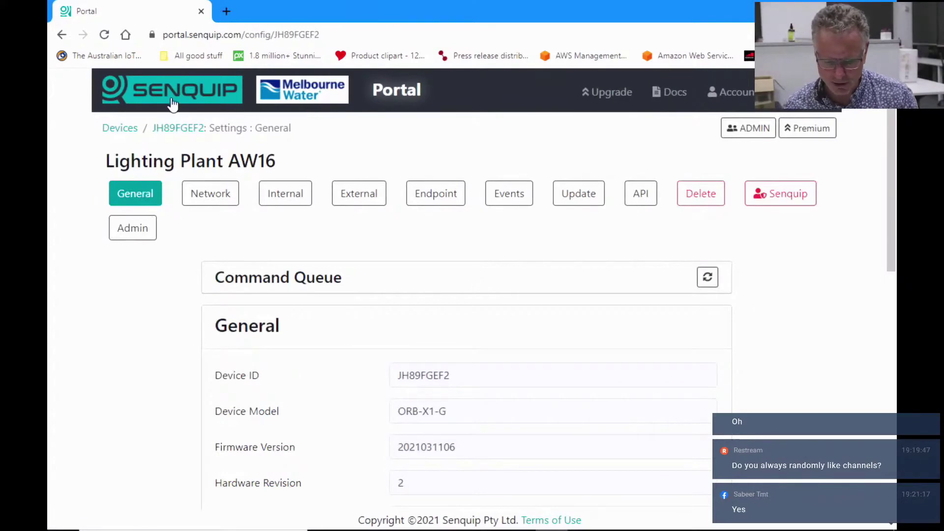
# Go back to Lighting Plant AW16's data page via the JH89FGEF2 breadcrumb
pyautogui.click(186, 128)
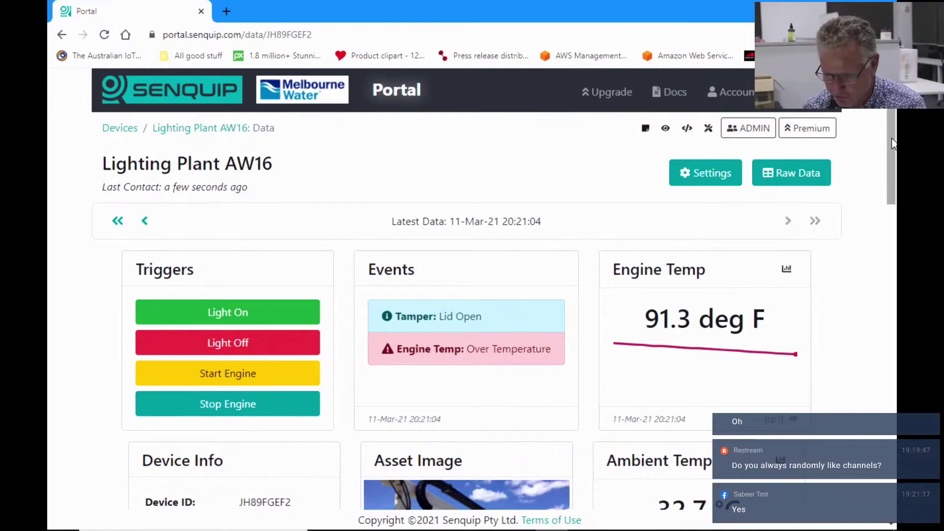
pyautogui.moveTo(893, 143); pyautogui.dragTo(750, 180)
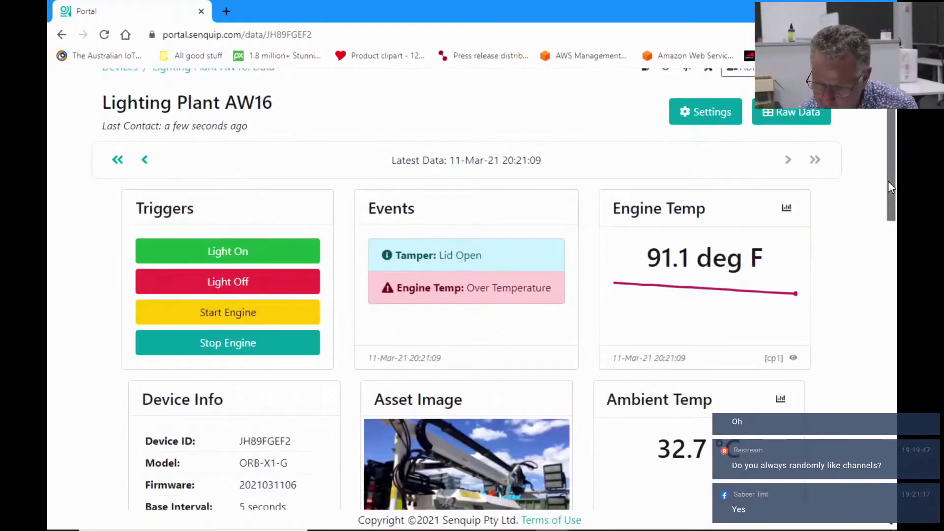
pyautogui.scroll(1, 887, 181)
# Turn on the Raw Data panel in Display Settings with order number 99 and apply
pyautogui.click(665, 129)
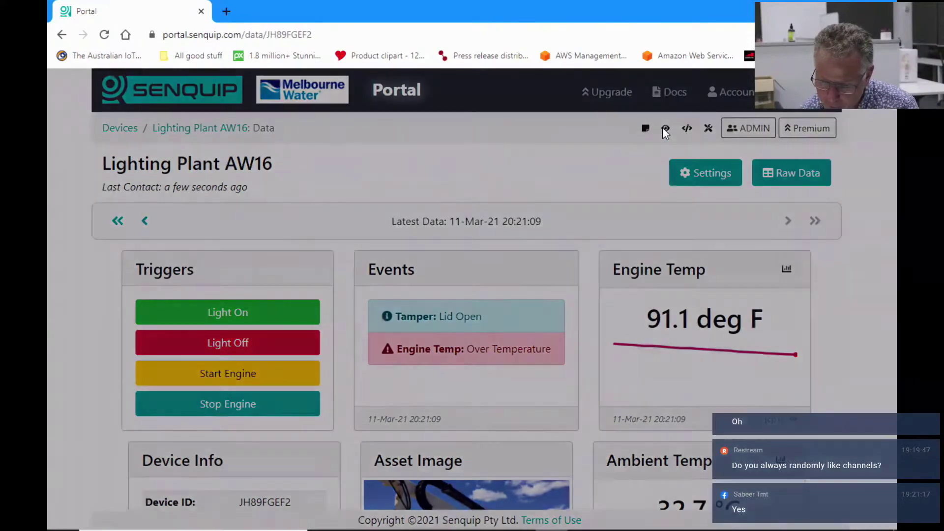
pyautogui.scroll(-20, 332, 401)
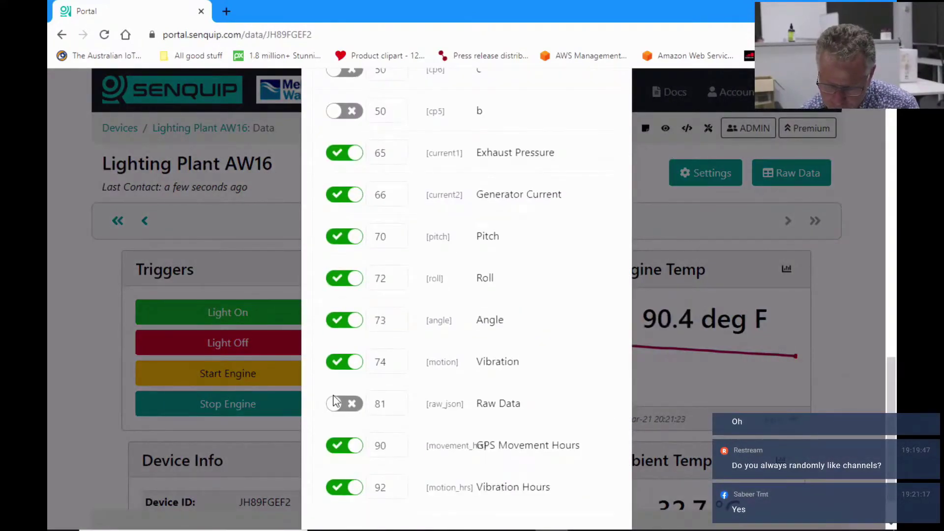
pyautogui.click(340, 405)
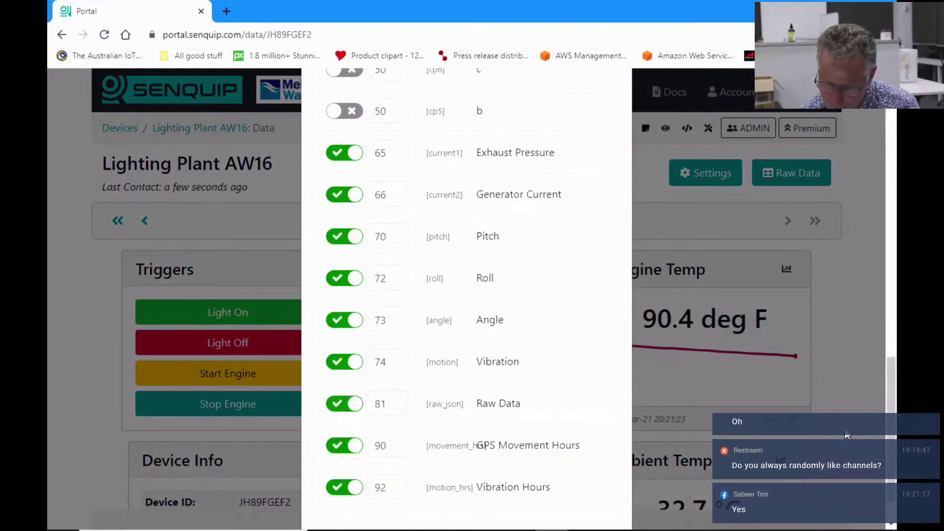
pyautogui.click(395, 400)
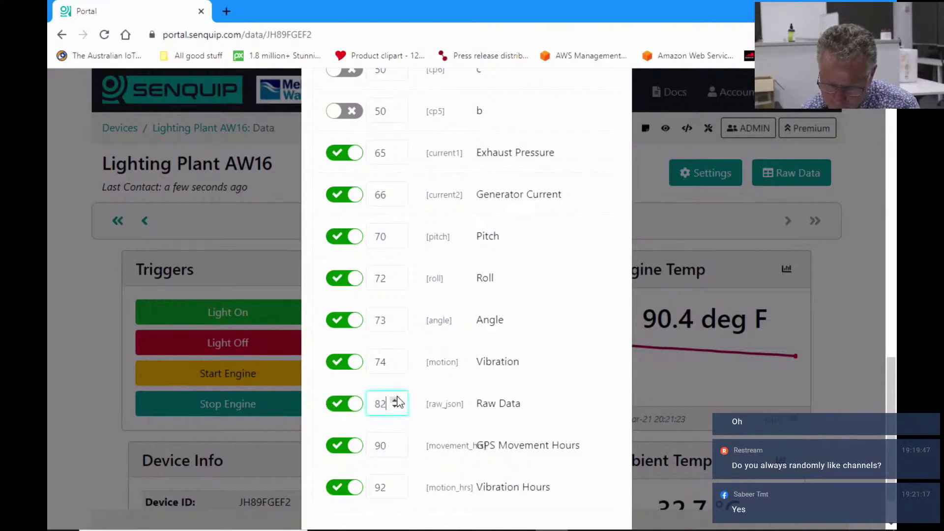
pyautogui.write('99')
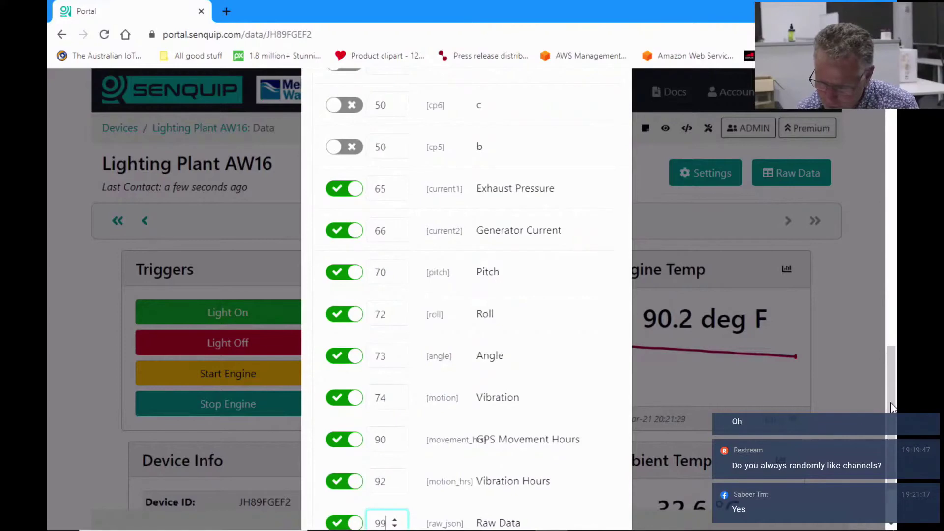
pyautogui.scroll(-2, 890, 393)
pyautogui.scroll(2, 890, 393)
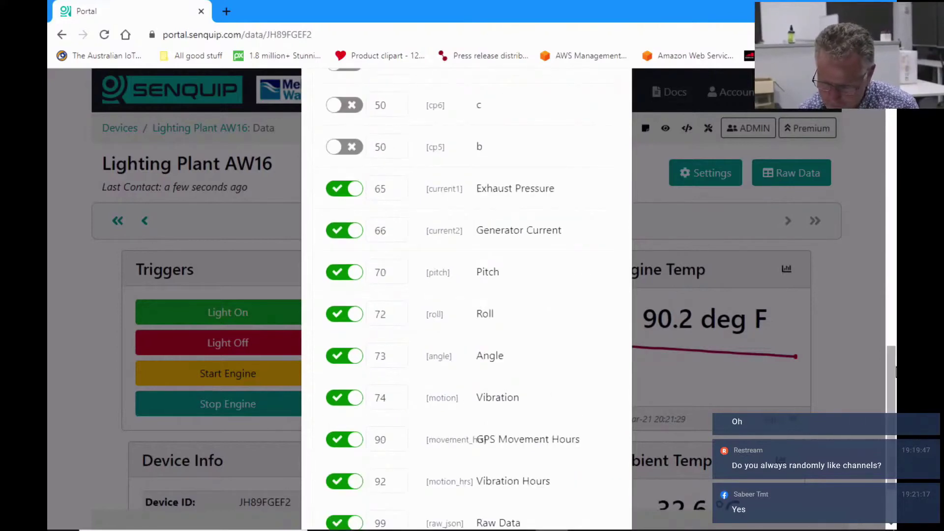
pyautogui.scroll(-3, 892, 388)
pyautogui.click(604, 489)
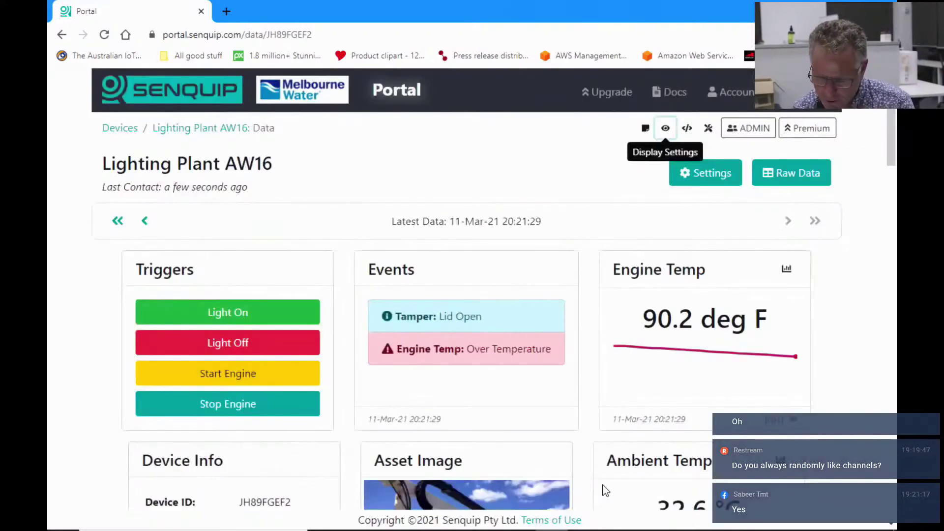
pyautogui.scroll(-10, 866, 320)
pyautogui.scroll(-12, 863, 374)
pyautogui.scroll(5, 862, 402)
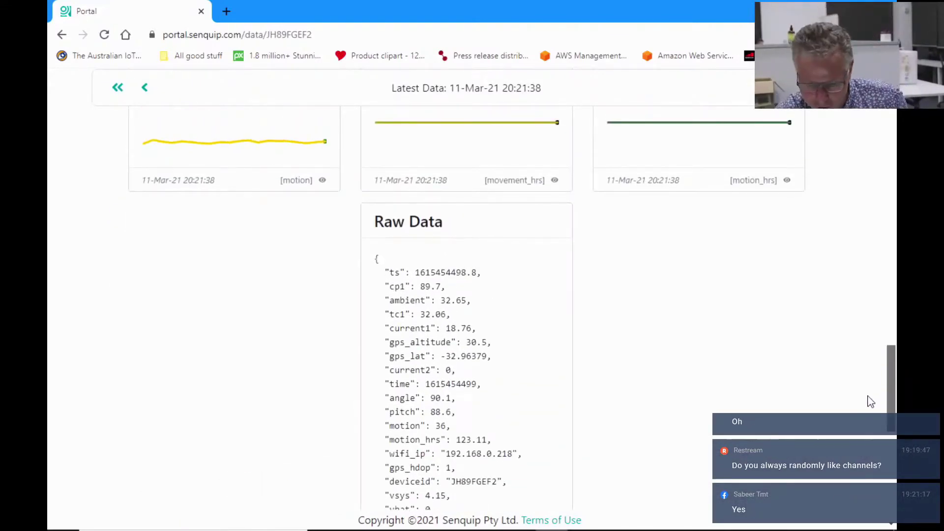
pyautogui.scroll(-1, 870, 404)
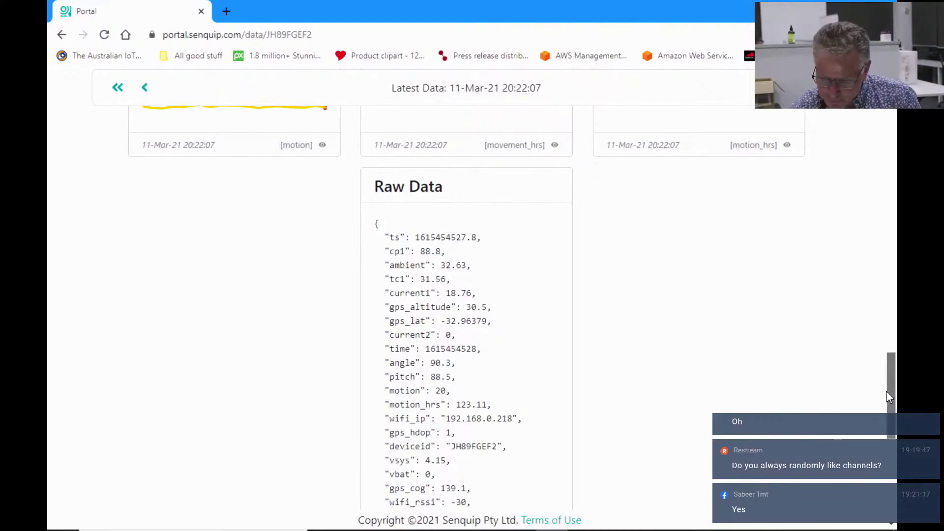
pyautogui.moveTo(885, 391); pyautogui.dragTo(890, 416)
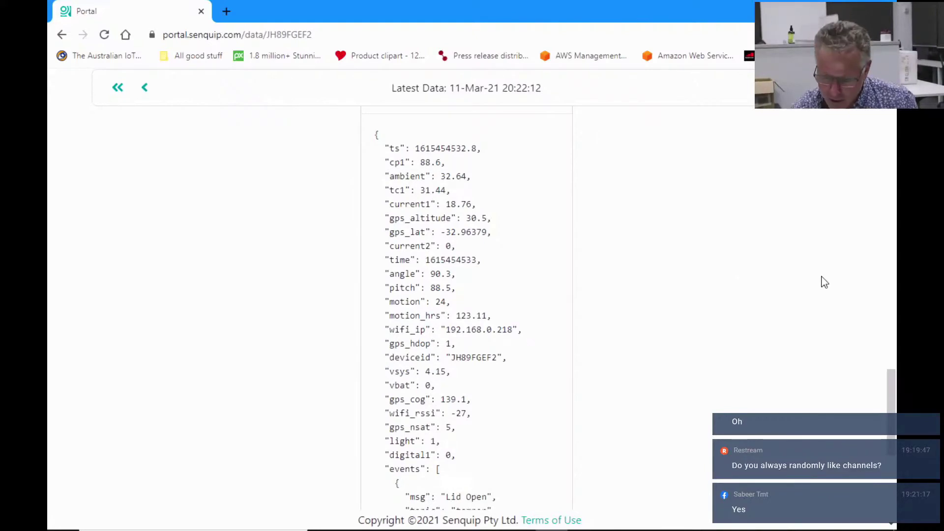
pyautogui.moveTo(890, 374); pyautogui.dragTo(890, 401)
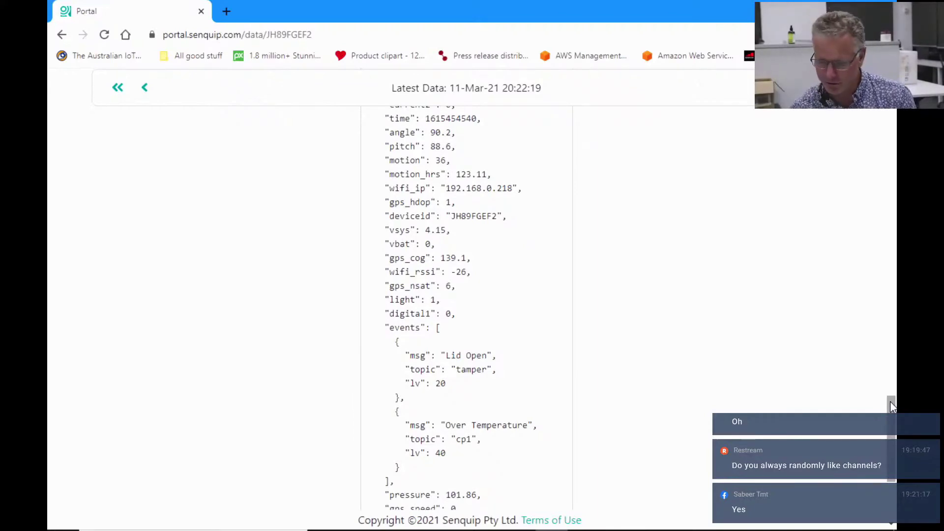
pyautogui.moveTo(890, 401); pyautogui.dragTo(892, 116)
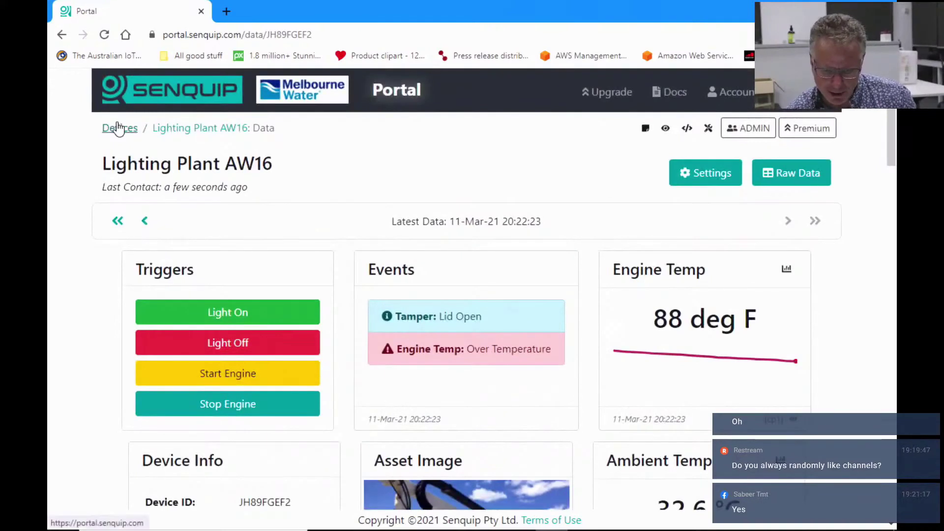
# Return to the full device list and open the RIO TINTO 15R09 device's data page
pyautogui.click(118, 129)
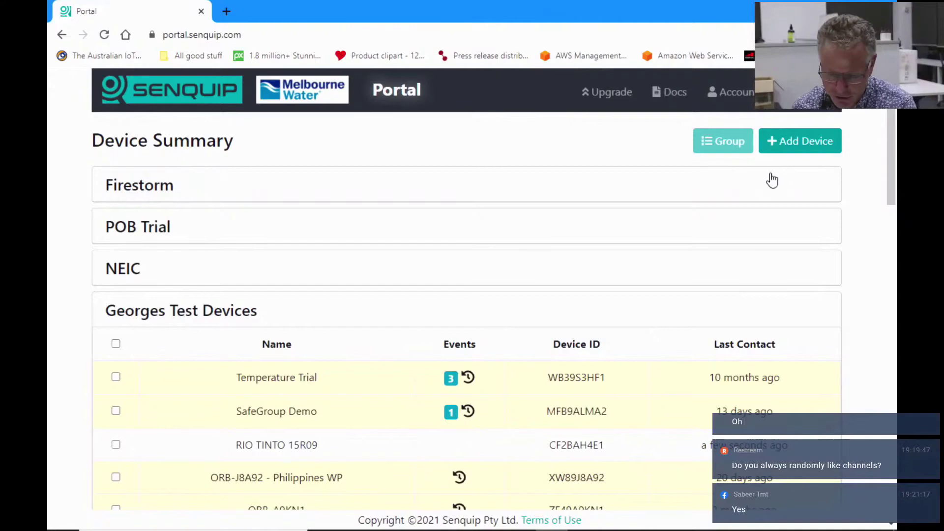
pyautogui.scroll(-3, 889, 216)
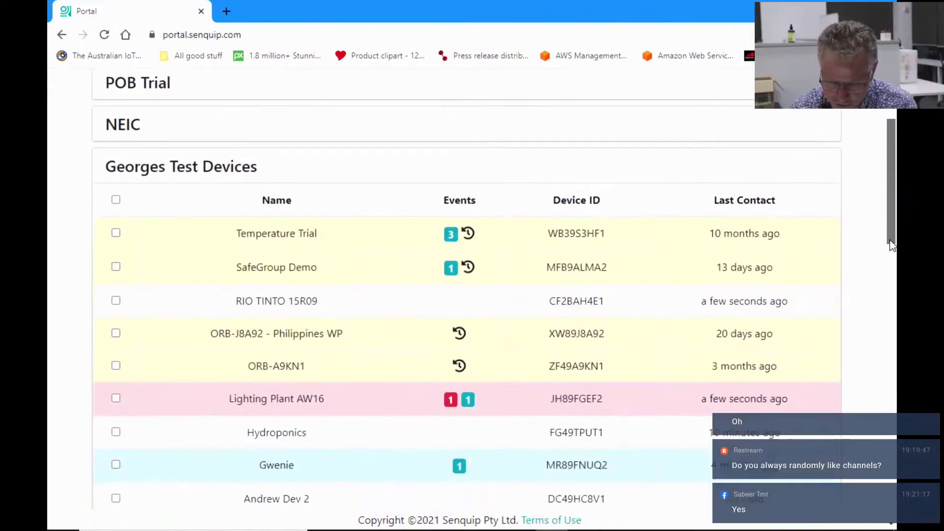
pyautogui.click(274, 306)
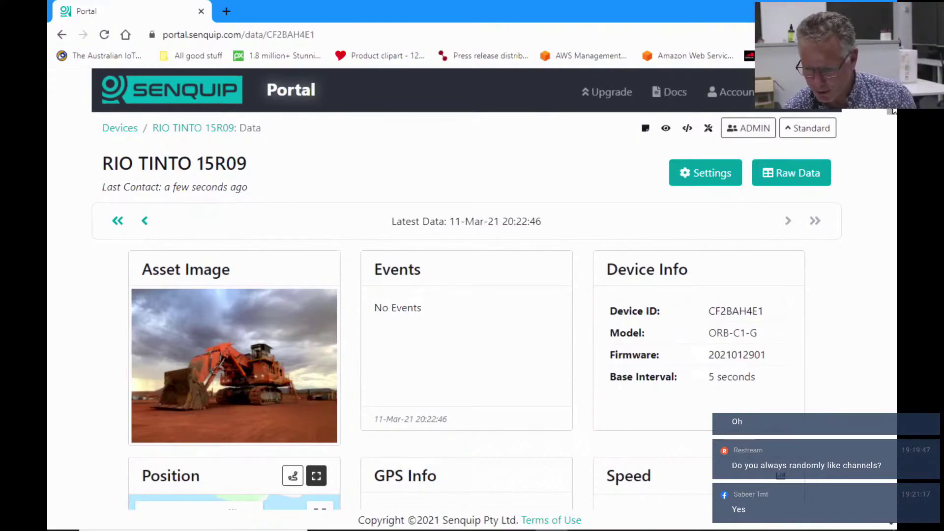
# Scroll RIO TINTO 15R09's raw data, pick out the ambient reading of 31.46, and return to the top
pyautogui.moveTo(891, 118); pyautogui.dragTo(865, 352)
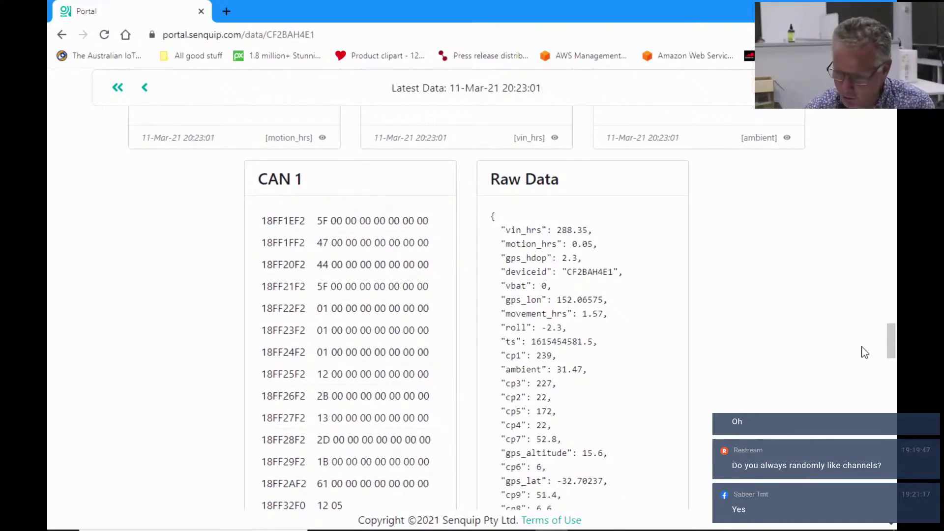
pyautogui.moveTo(892, 348); pyautogui.dragTo(894, 409)
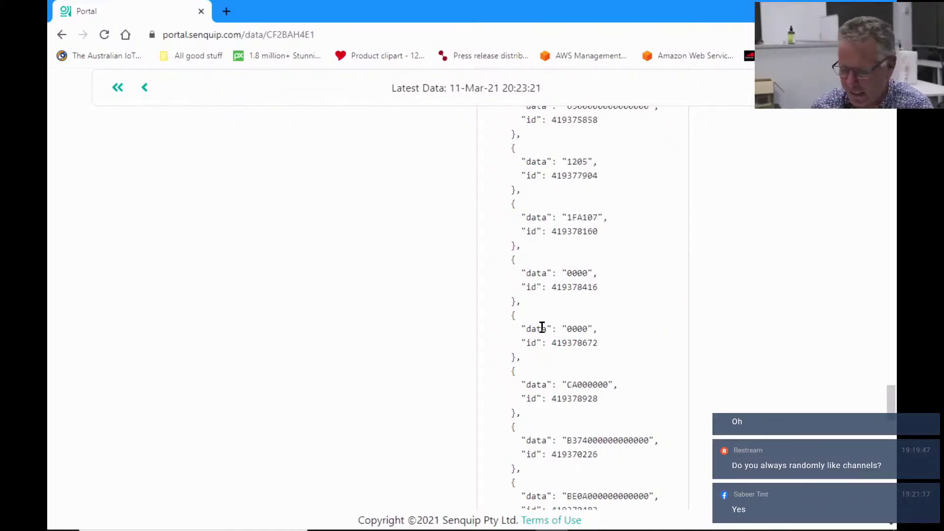
pyautogui.moveTo(886, 418); pyautogui.dragTo(890, 360)
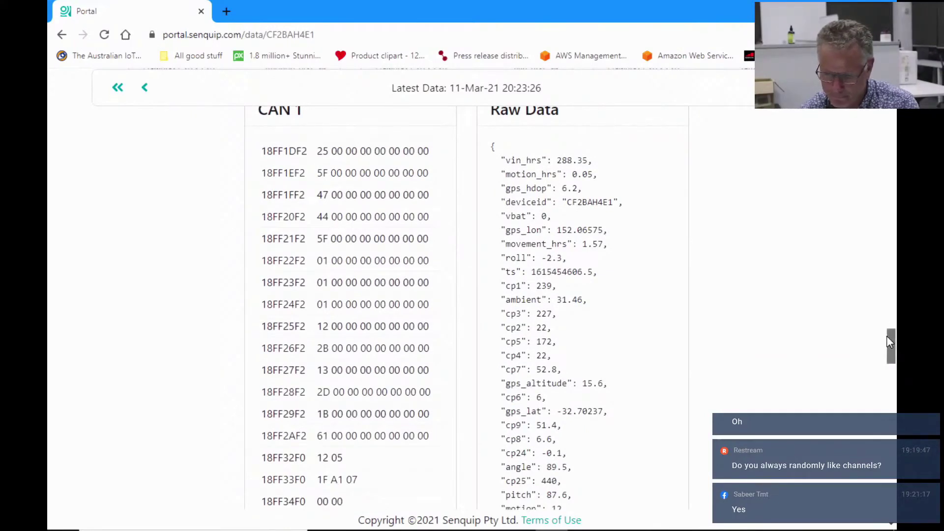
pyautogui.doubleClick(521, 300)
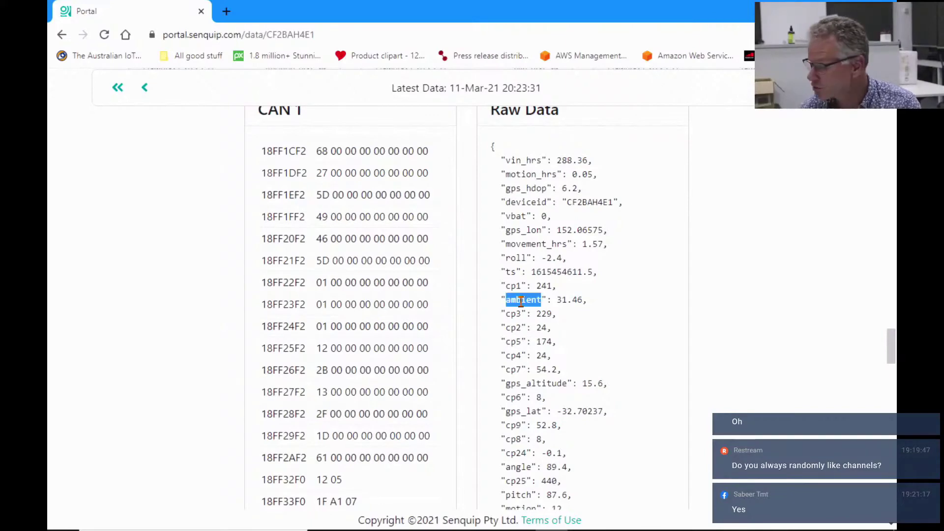
pyautogui.moveTo(890, 344); pyautogui.dragTo(891, 113)
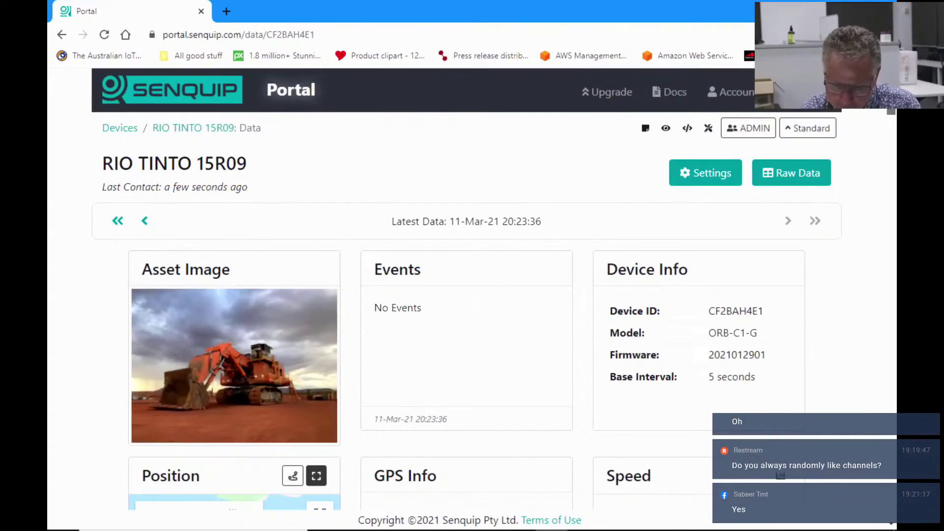
# Go back to the Devices list and open the Lighting Plant AW16 data page
pyautogui.click(119, 131)
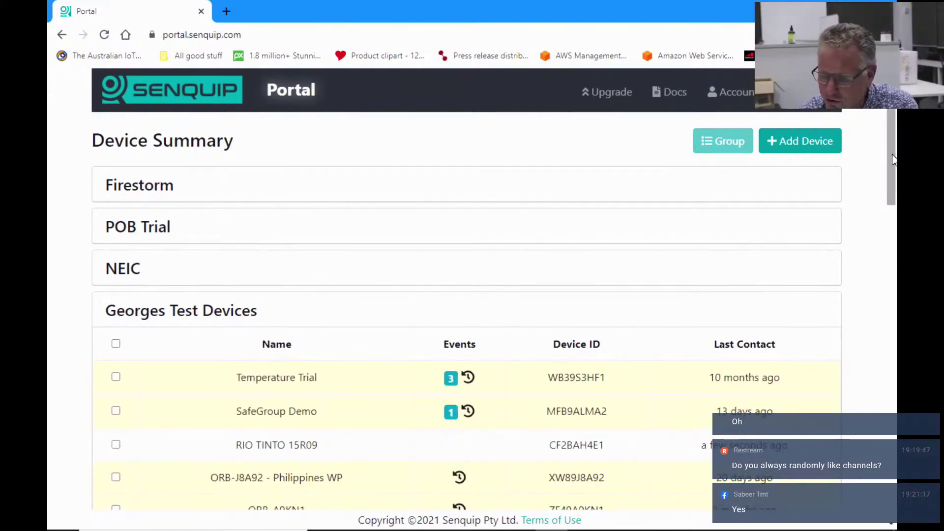
pyautogui.moveTo(893, 159); pyautogui.dragTo(886, 207)
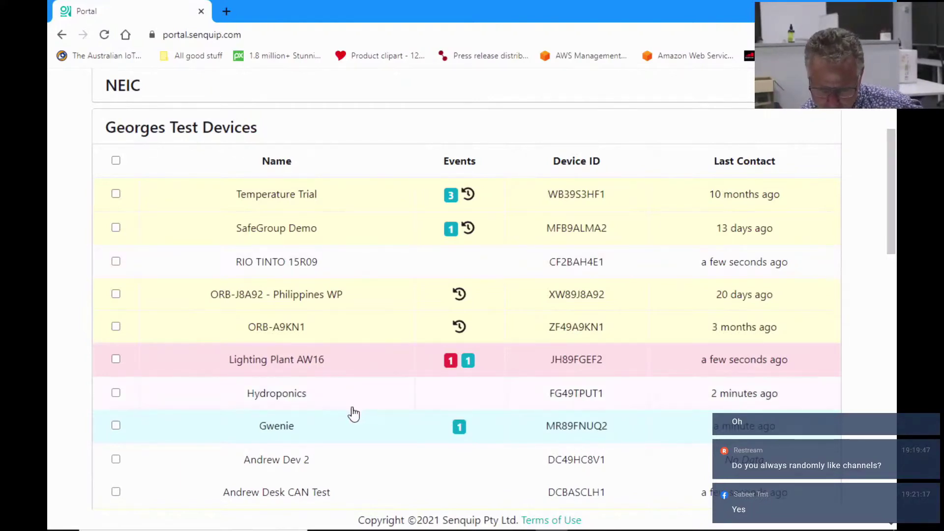
pyautogui.click(332, 368)
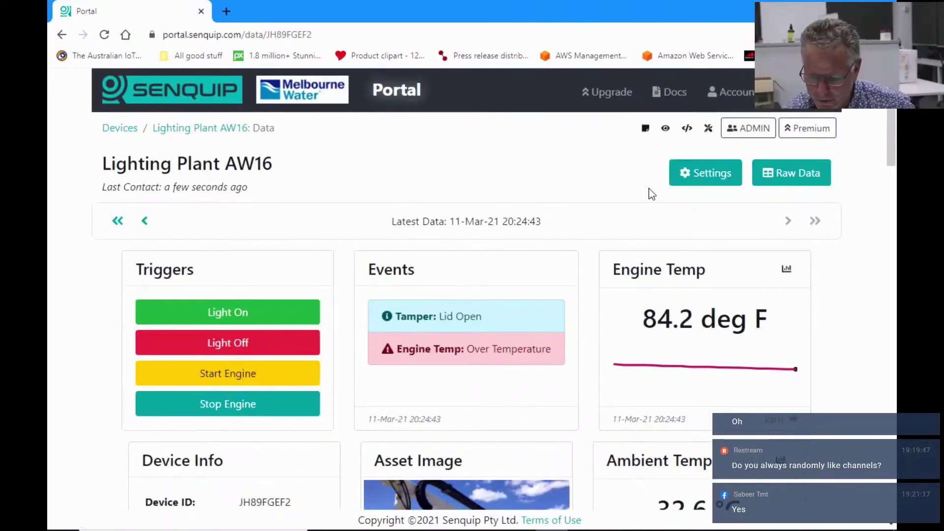
# Show Lighting Plant AW16's script in the light editor theme and open Scripting Docs in a new tab
pyautogui.click(687, 130)
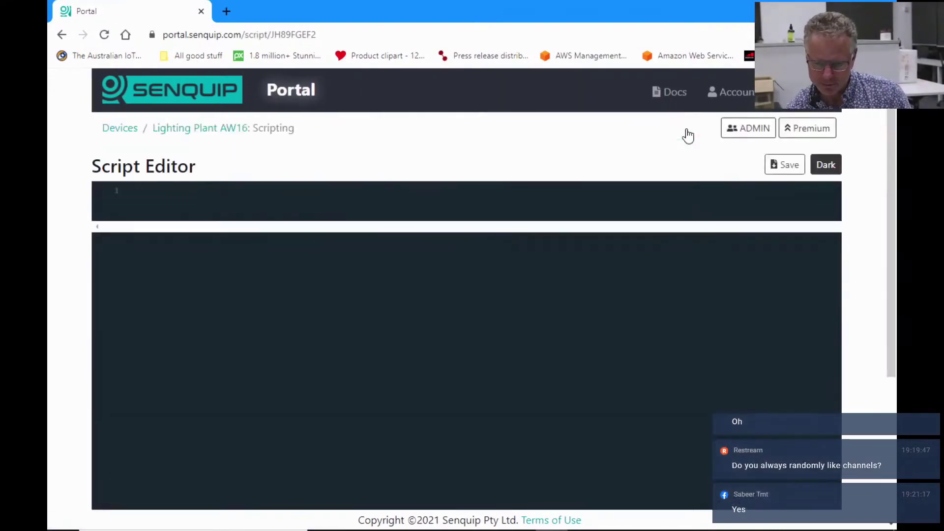
pyautogui.moveTo(892, 136); pyautogui.dragTo(895, 162)
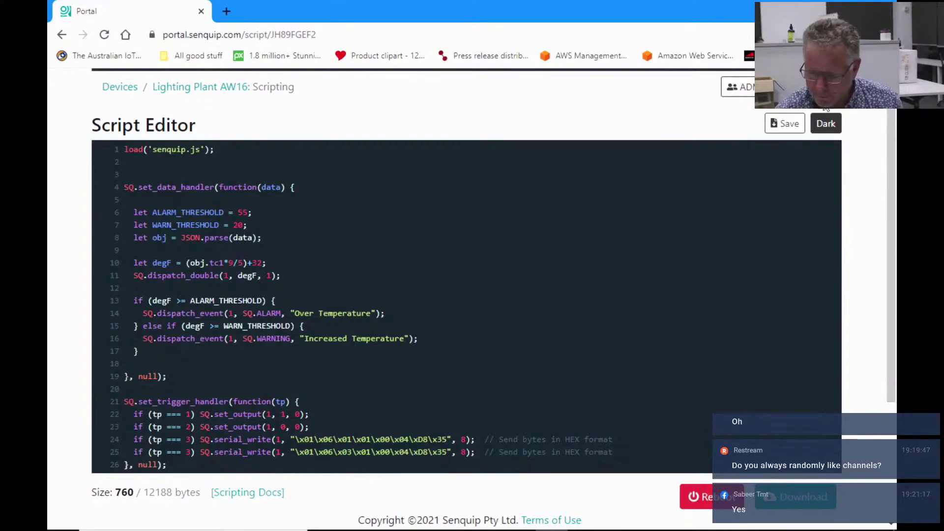
pyautogui.click(827, 124)
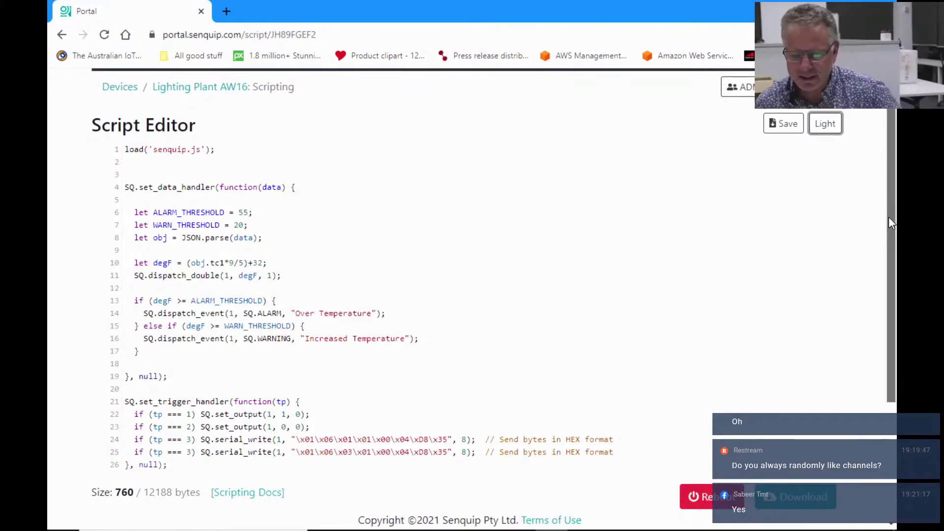
pyautogui.scroll(-2, 888, 220)
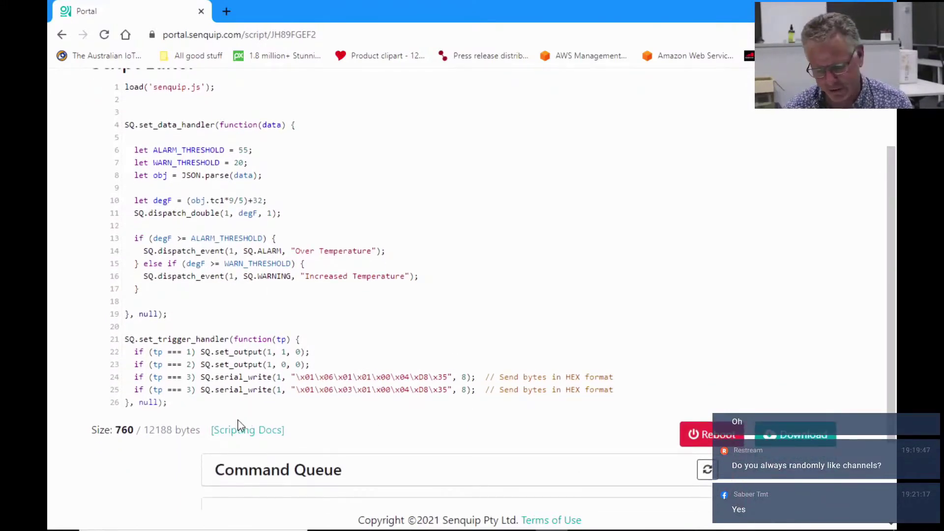
pyautogui.click(246, 433)
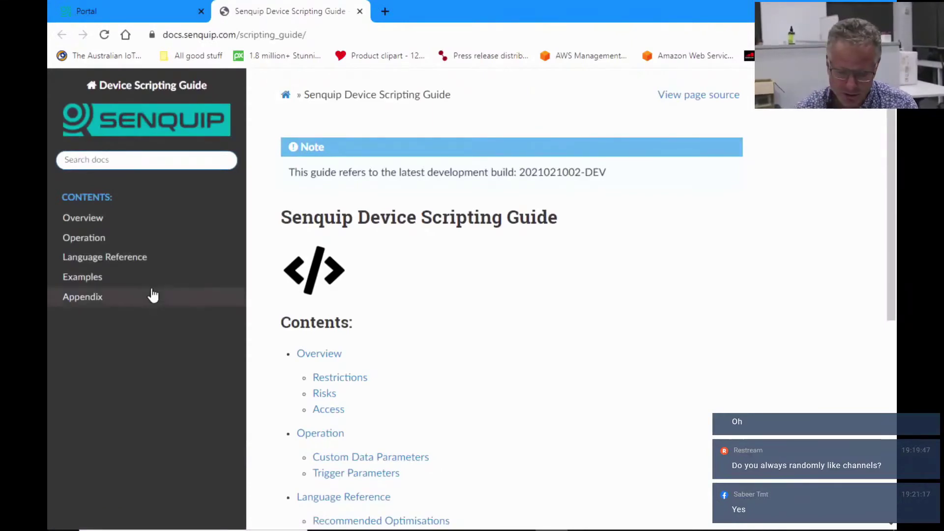
# Browse the Language Reference, then scroll the Examples chapter down to Use of Triggers
pyautogui.click(132, 265)
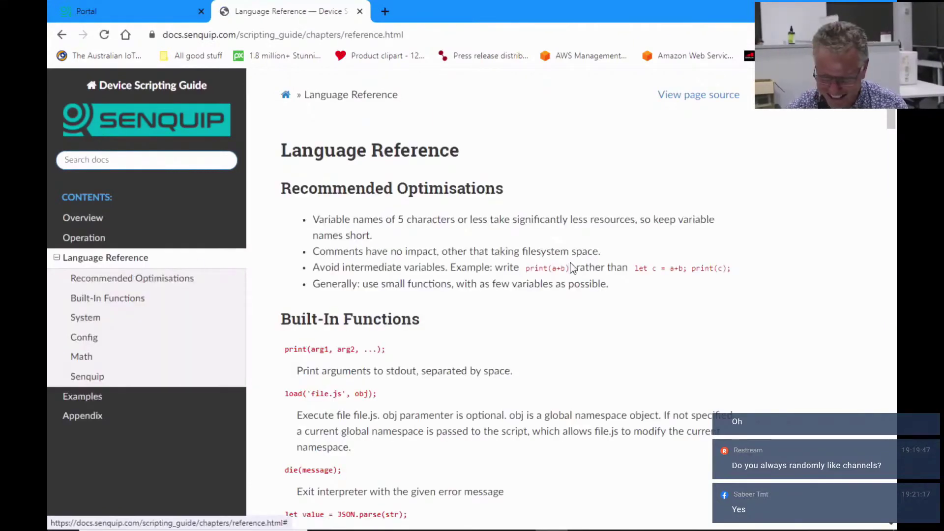
pyautogui.moveTo(893, 120); pyautogui.dragTo(890, 395)
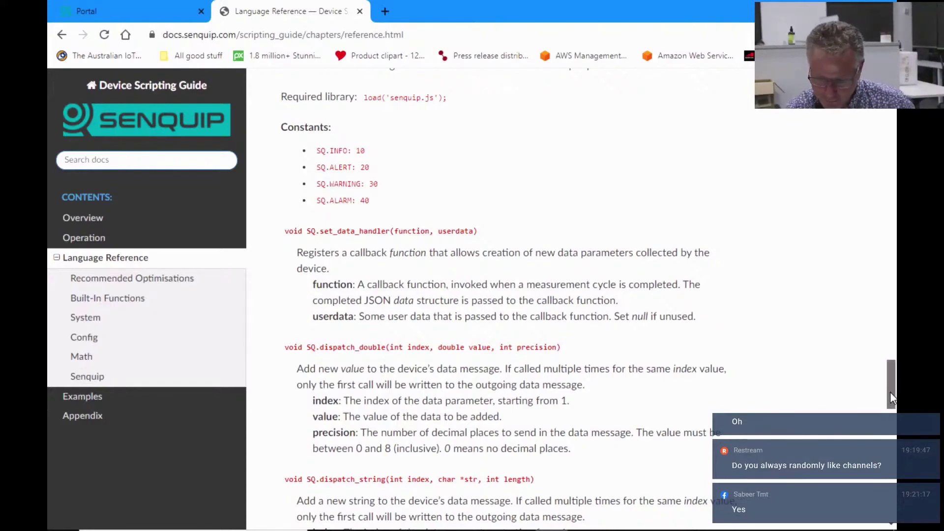
pyautogui.scroll(-1, 889, 396)
pyautogui.click(112, 398)
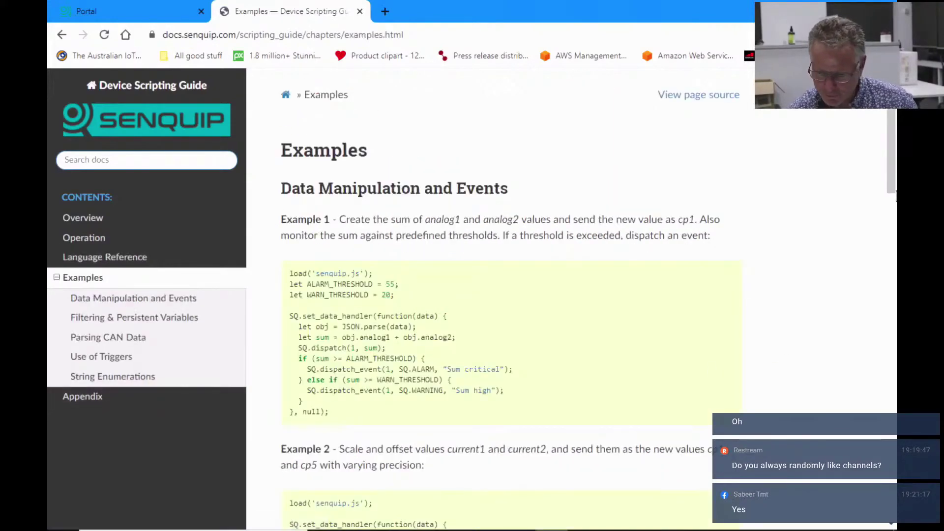
pyautogui.moveTo(894, 165); pyautogui.dragTo(894, 435)
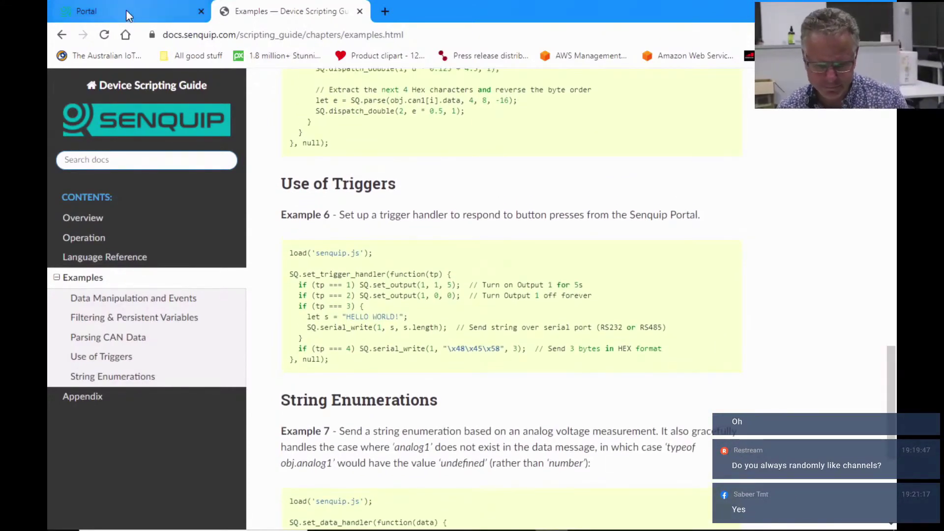
# Back in the Portal's script editor, highlight the data handler block on lines 4–17
pyautogui.click(129, 14)
pyautogui.moveTo(890, 312); pyautogui.dragTo(895, 268)
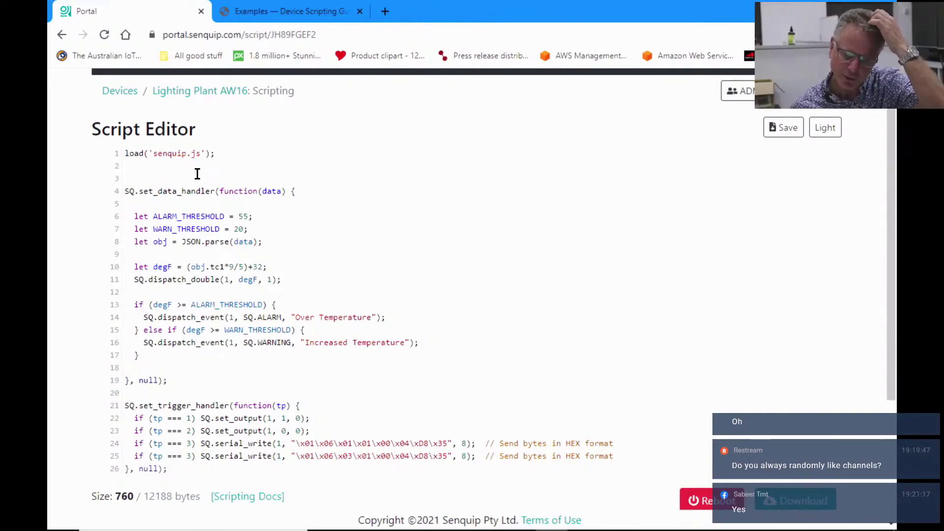
pyautogui.moveTo(154, 190); pyautogui.dragTo(151, 350)
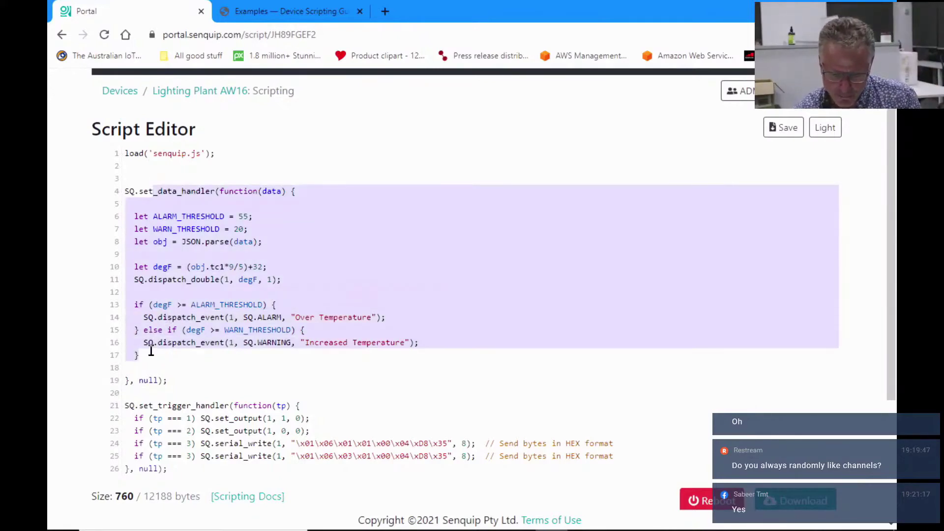
pyautogui.click(364, 292)
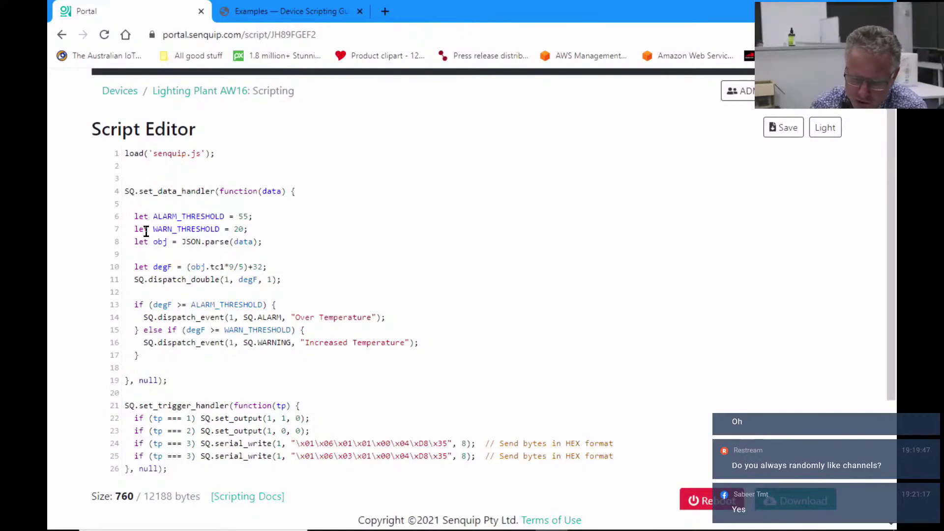
# Highlight the JSON.parse line, the degF conversion, and the dispatch_double call on line 11
pyautogui.moveTo(139, 239); pyautogui.dragTo(263, 242)
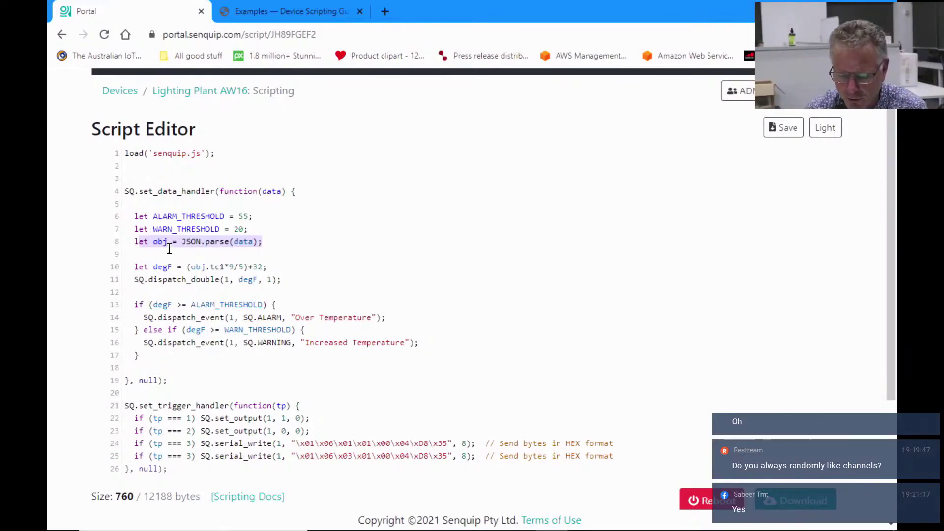
pyautogui.click(158, 267)
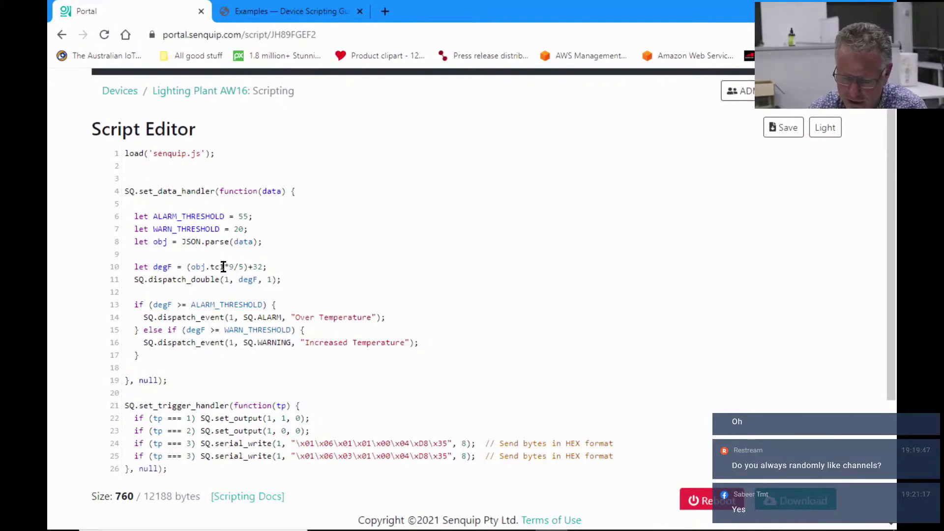
pyautogui.click(136, 279)
pyautogui.moveTo(137, 279); pyautogui.dragTo(298, 284)
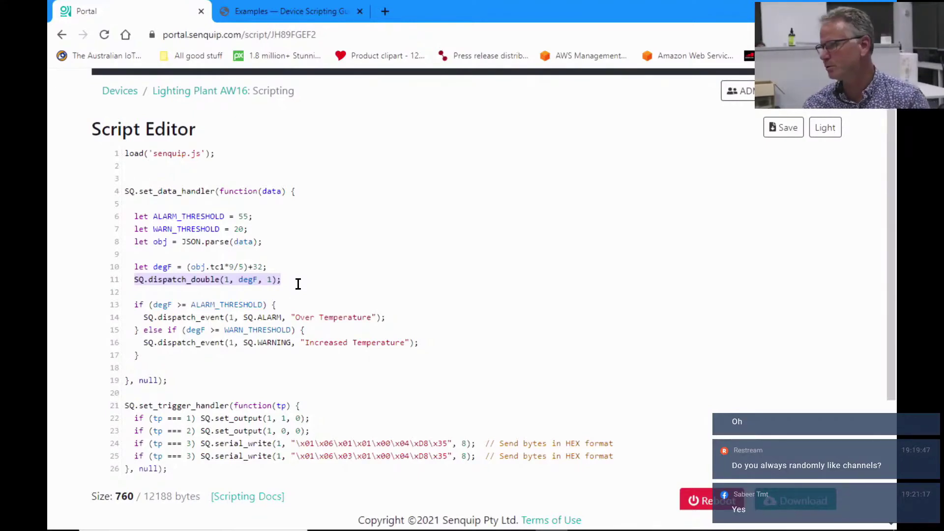
pyautogui.click(298, 284)
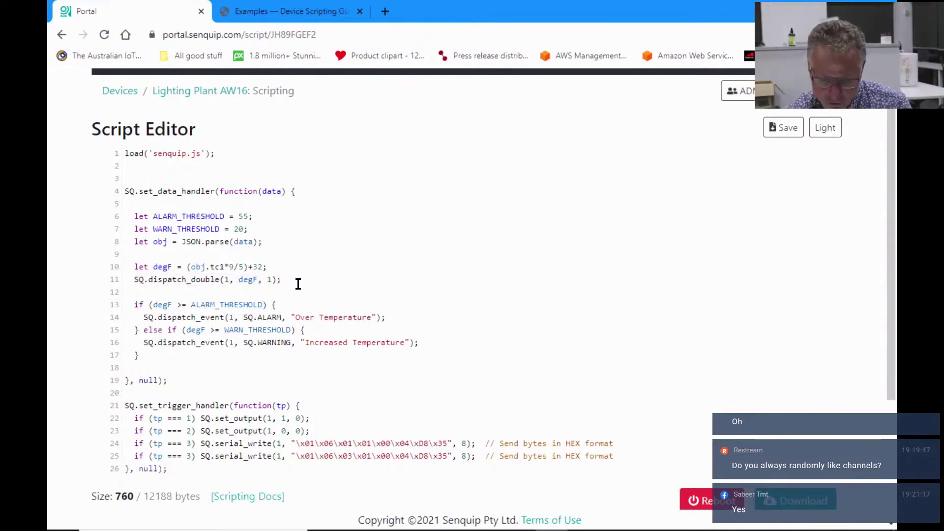
# On the data page, compare Engine Temp at 84.2 deg F with Thermocouple 1 at 27.6 °C
pyautogui.click(61, 35)
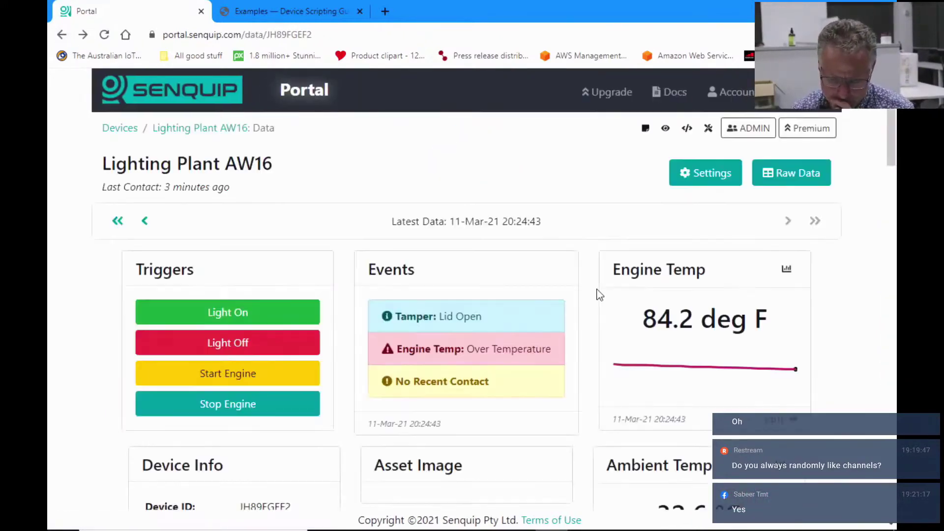
pyautogui.scroll(-1, 893, 152)
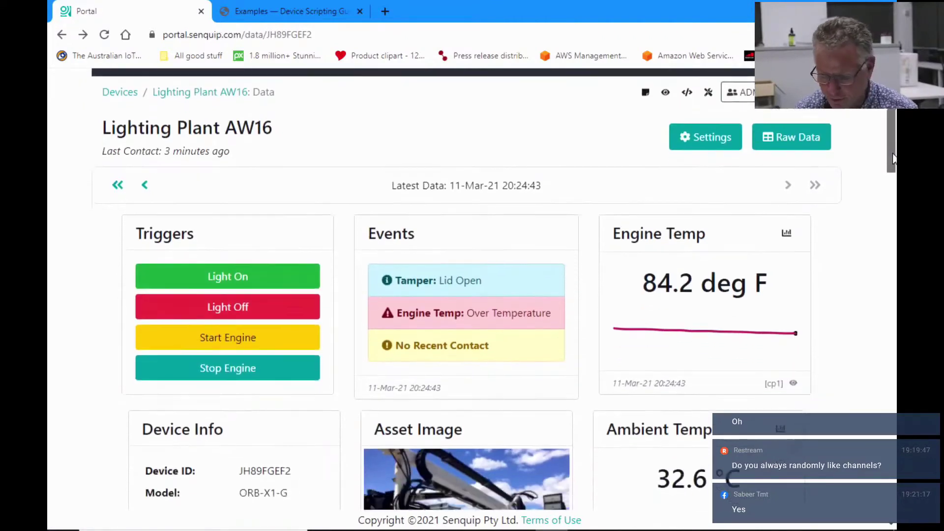
pyautogui.moveTo(770, 260); pyautogui.dragTo(620, 265)
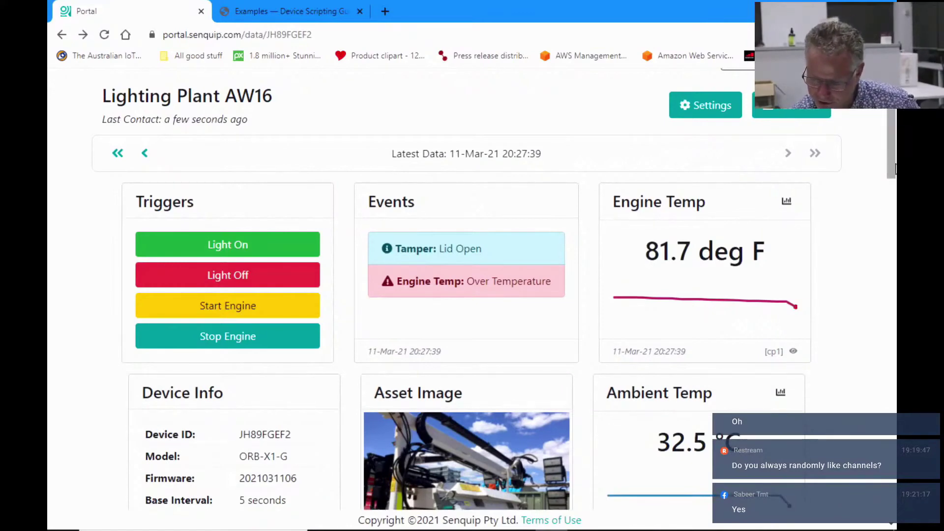
pyautogui.moveTo(890, 164); pyautogui.dragTo(886, 259)
pyautogui.tripleClick(743, 331)
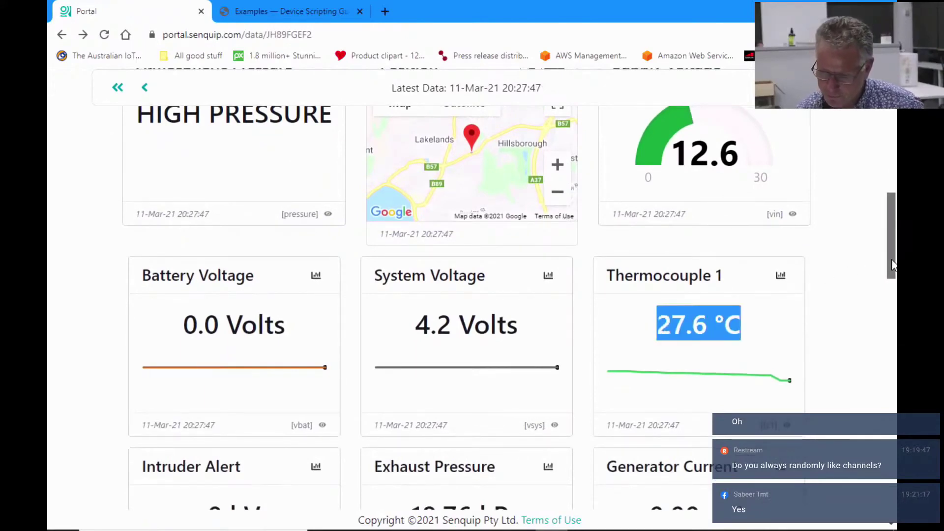
pyautogui.moveTo(889, 265); pyautogui.dragTo(890, 147)
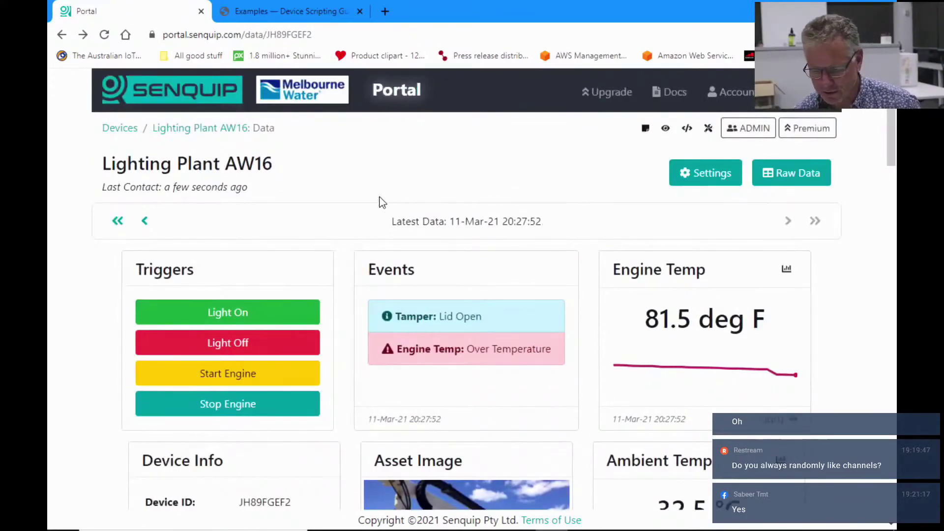
pyautogui.click(686, 140)
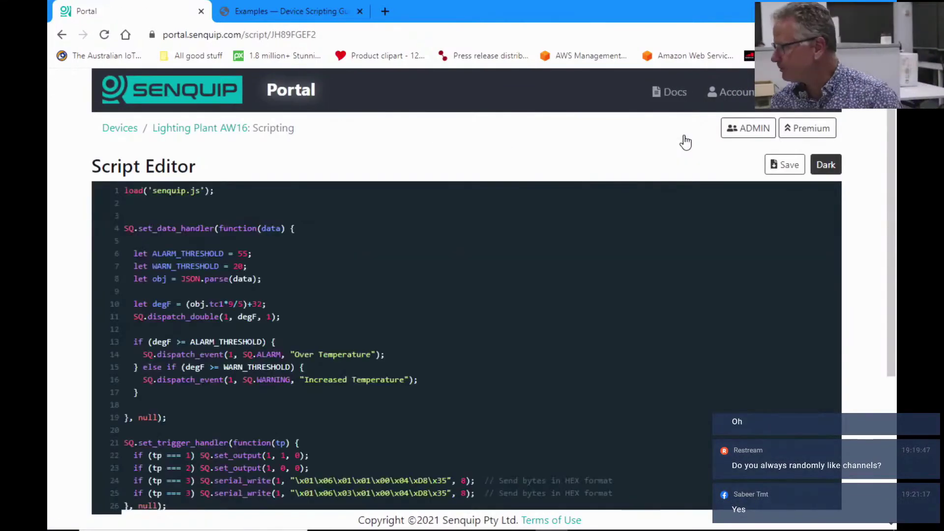
pyautogui.click(825, 172)
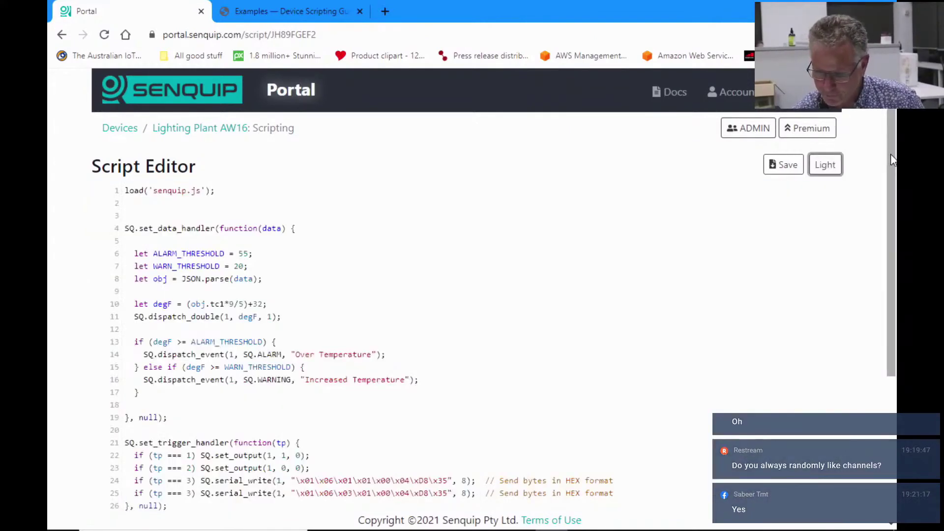
pyautogui.scroll(-2, 888, 176)
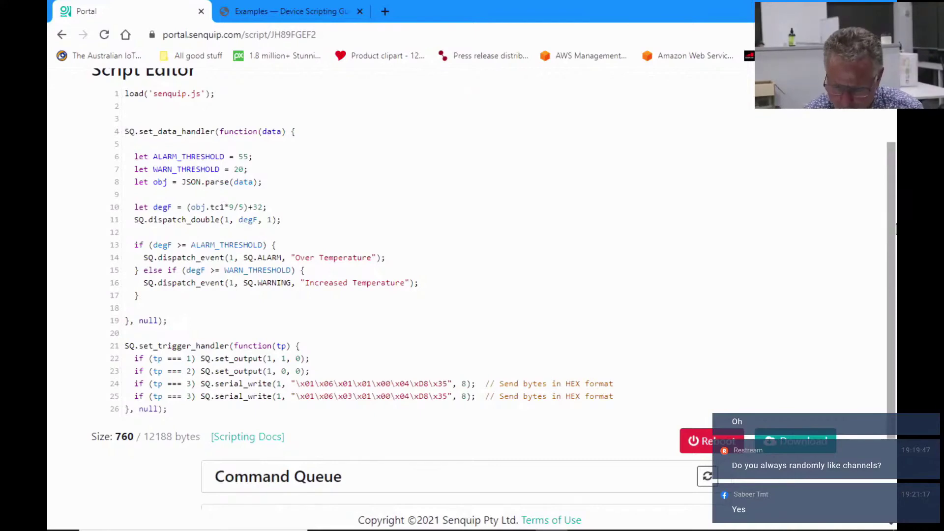
pyautogui.scroll(-2, 876, 268)
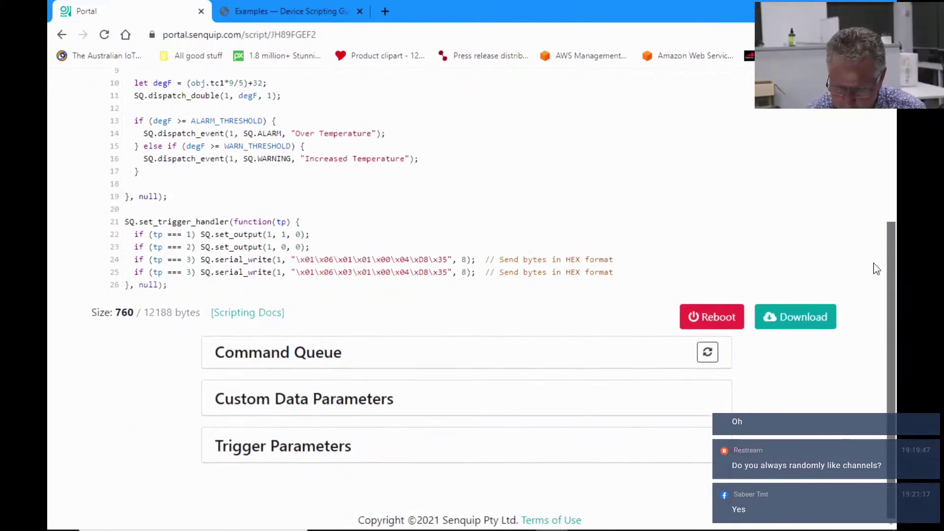
# Expand Custom Data Parameters, rename cp1 from 'Engine Temp' to 'Hand Temp', and save the changes
pyautogui.click(351, 413)
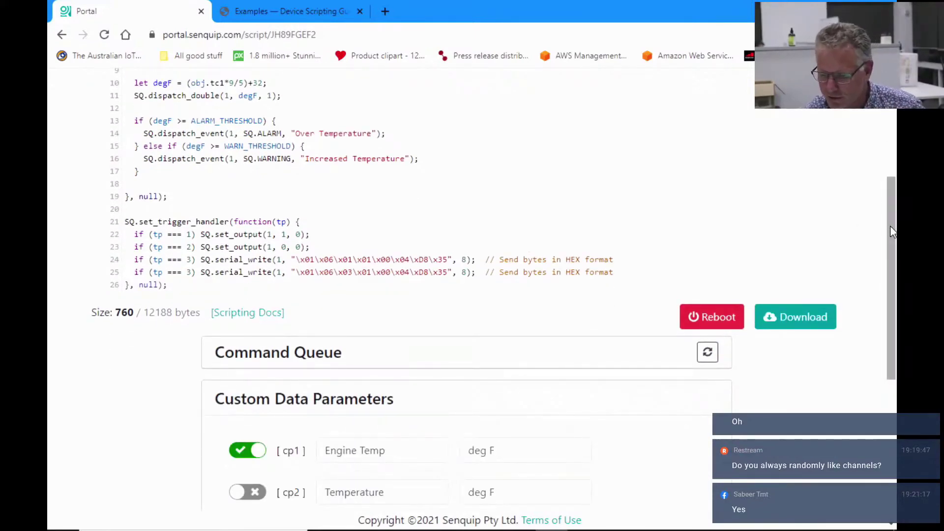
pyautogui.scroll(-3, 886, 268)
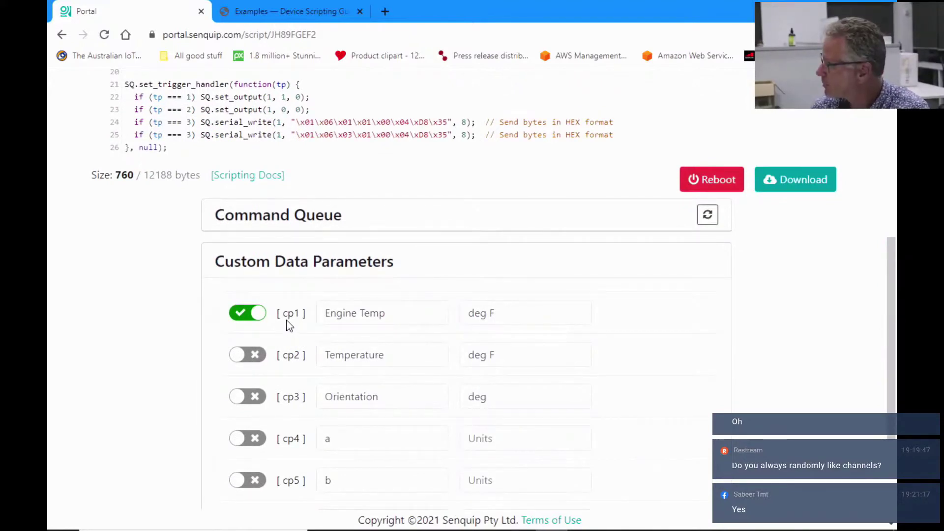
pyautogui.click(531, 317)
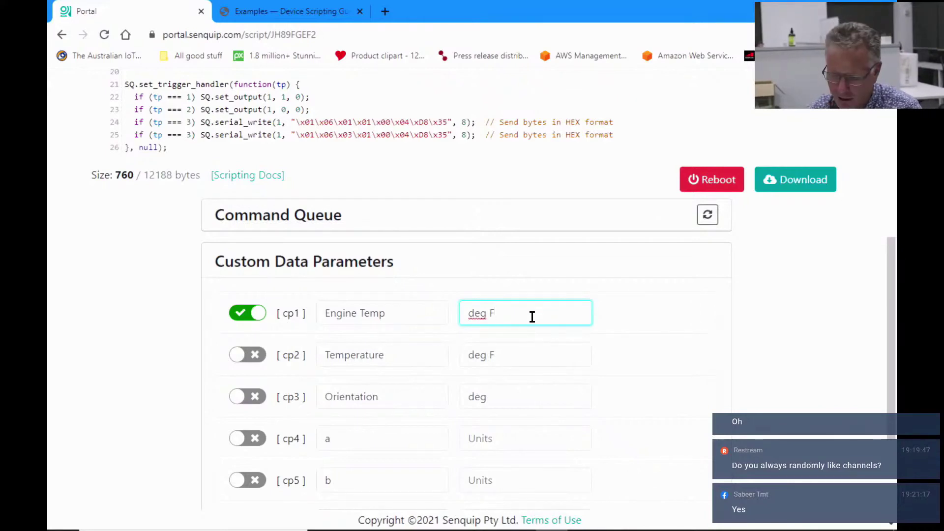
pyautogui.doubleClick(345, 317)
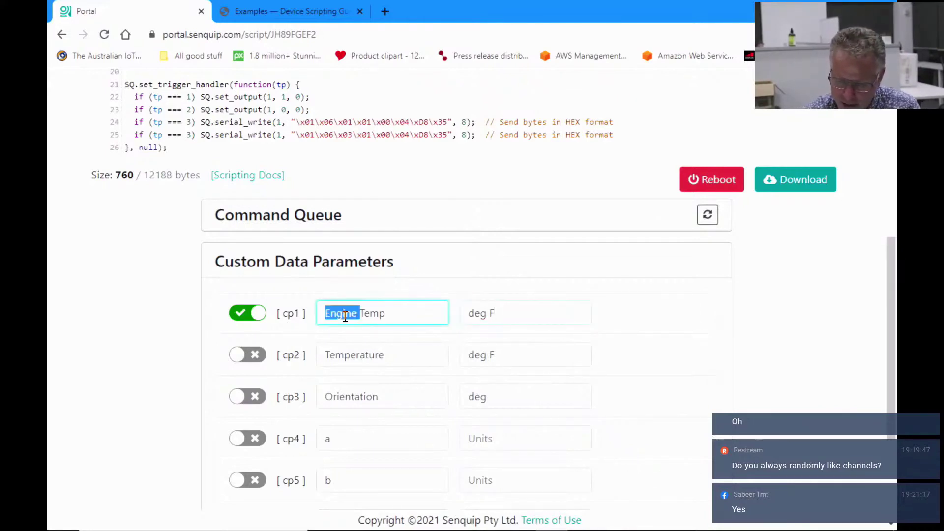
pyautogui.write('Hand')
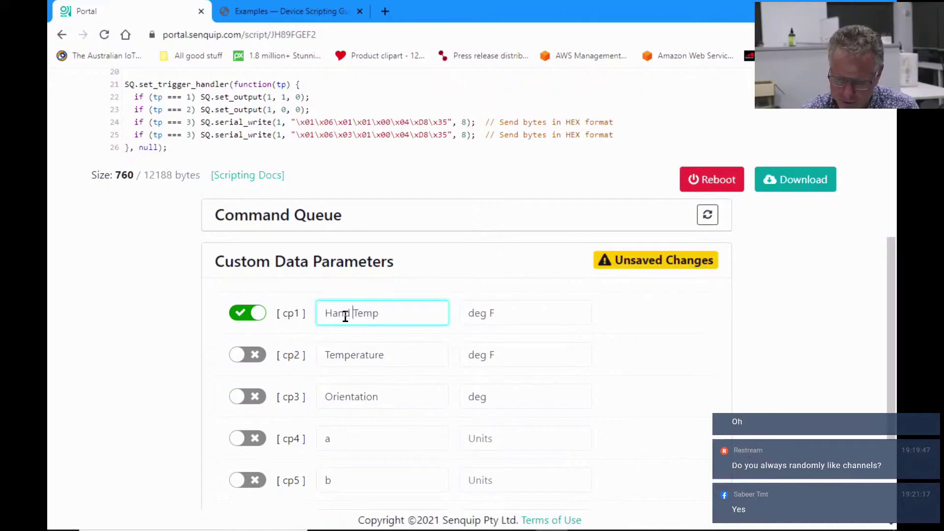
pyautogui.moveTo(890, 300); pyautogui.dragTo(881, 372)
pyautogui.click(697, 419)
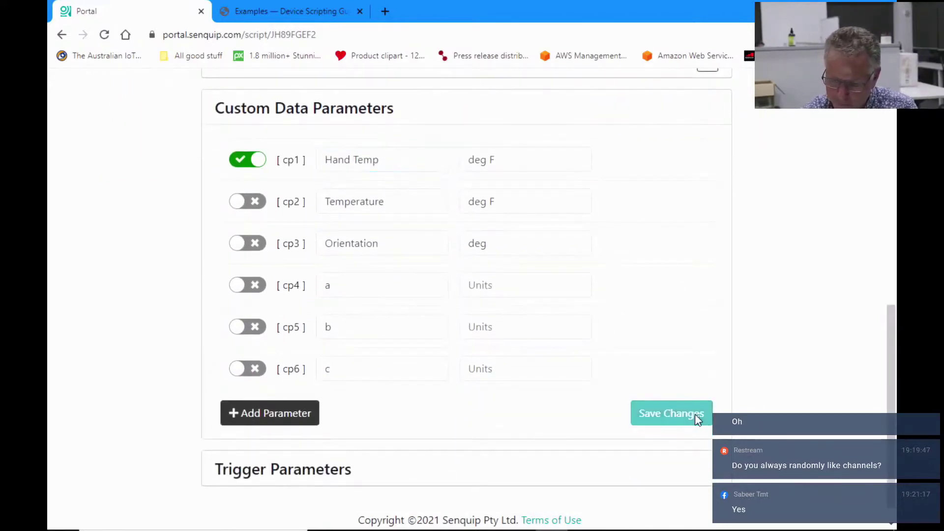
pyautogui.moveTo(892, 417); pyautogui.dragTo(895, 215)
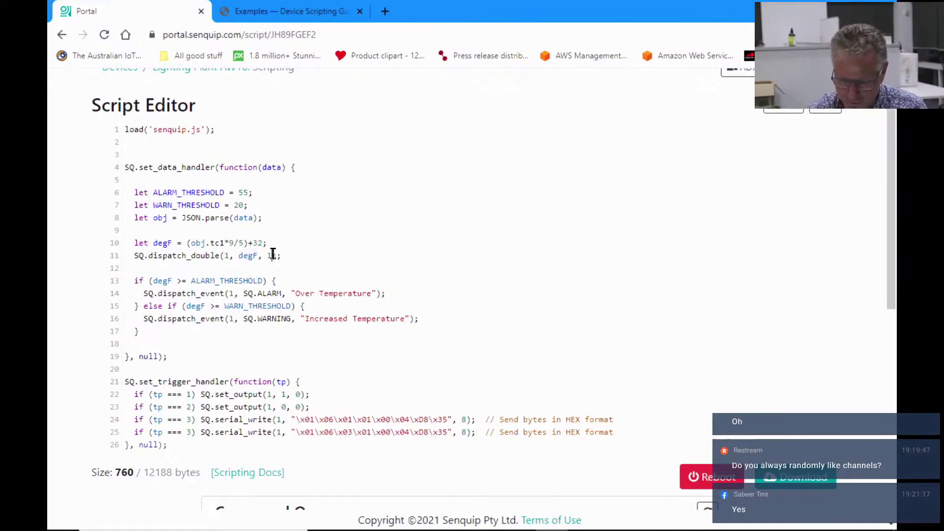
# Change line 11 to SQ.dispatch_double(1, degF, 2) and queue the script download to the device
pyautogui.press('BackSpace')
pyautogui.write('2')
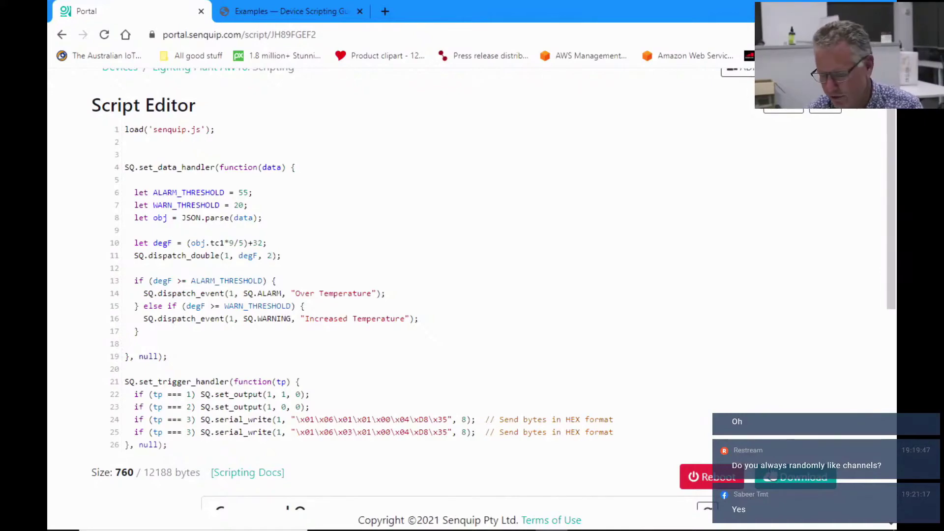
pyautogui.click(782, 478)
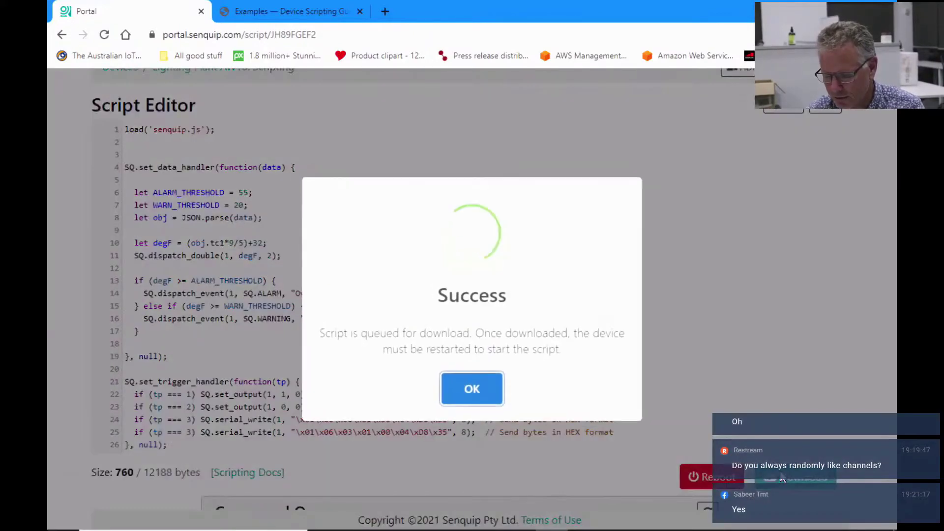
pyautogui.click(471, 388)
# Queue a reboot of the device and confirm it
pyautogui.click(697, 487)
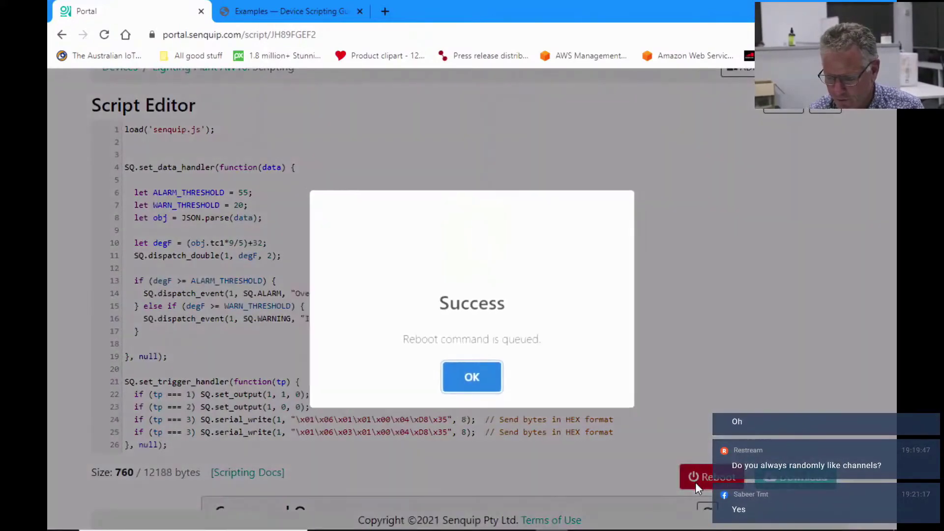
pyautogui.click(470, 381)
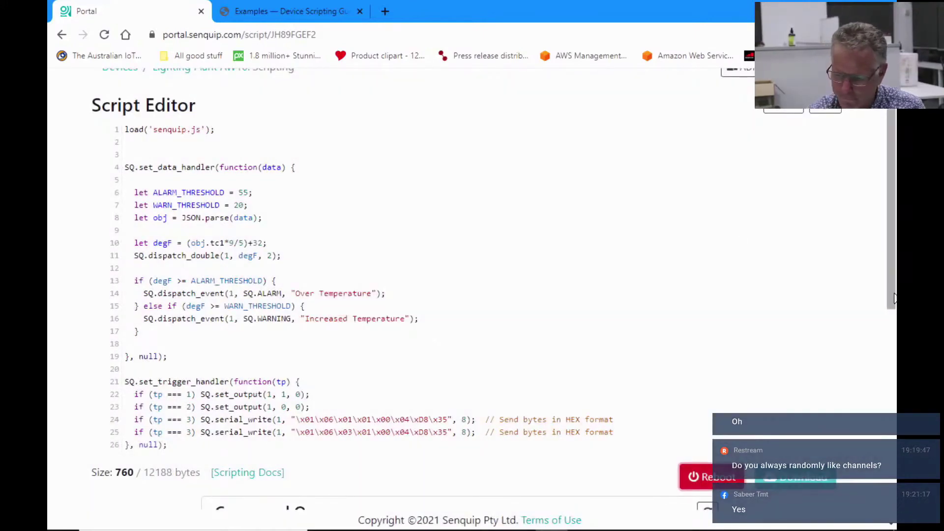
pyautogui.scroll(2, 491, 172)
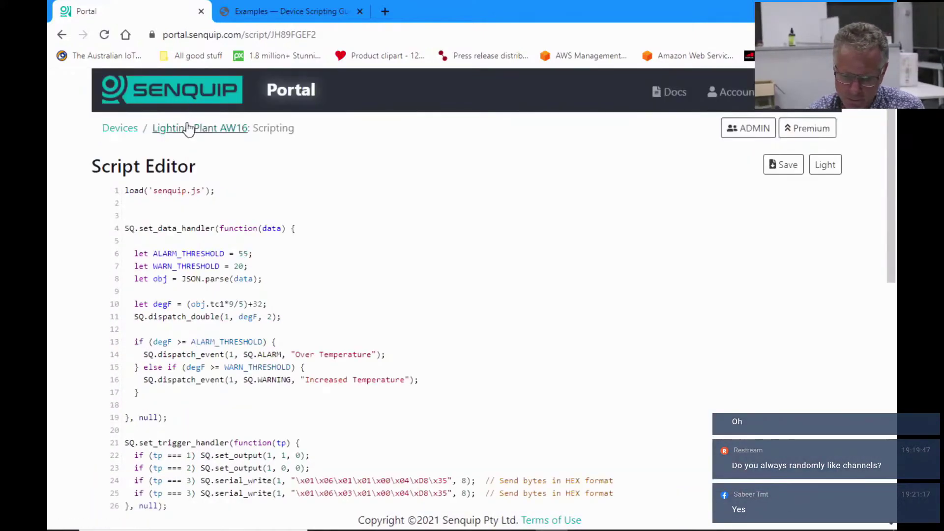
# Open Lighting Plant AW16's data page and point out the Hand Temp card reading 93.42 deg F
pyautogui.click(189, 127)
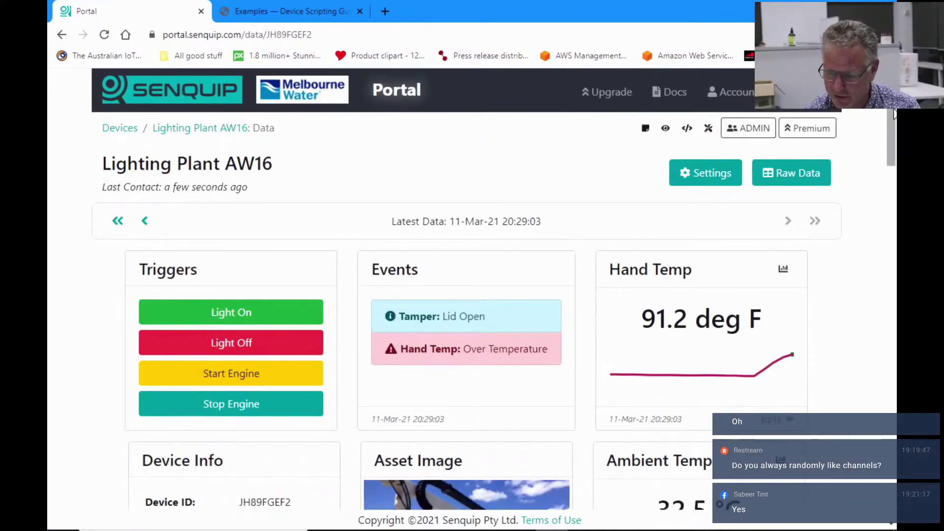
pyautogui.scroll(-3, 655, 121)
pyautogui.doubleClick(655, 121)
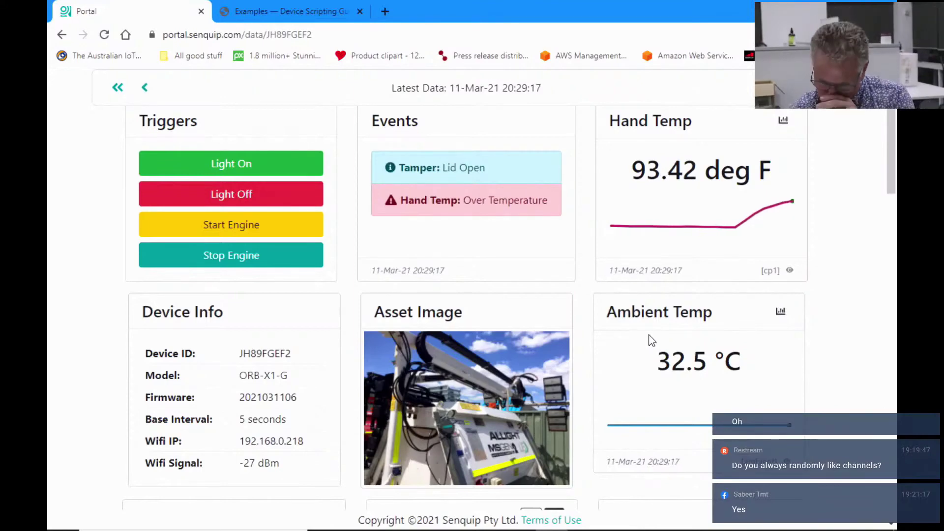
pyautogui.moveTo(890, 152); pyautogui.dragTo(889, 101)
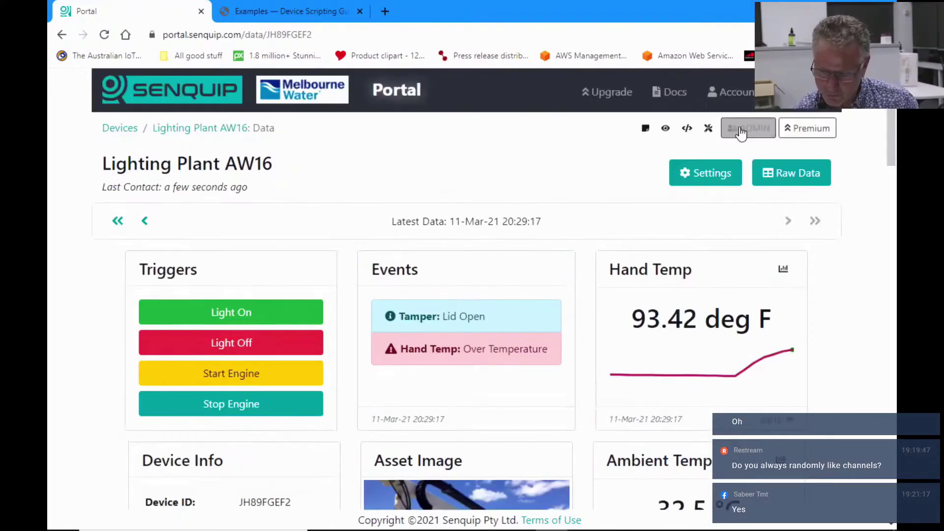
# Reopen the Lighting Plant AW16 script editor and scroll its code (alarm threshold 55, warning 20)
pyautogui.click(687, 130)
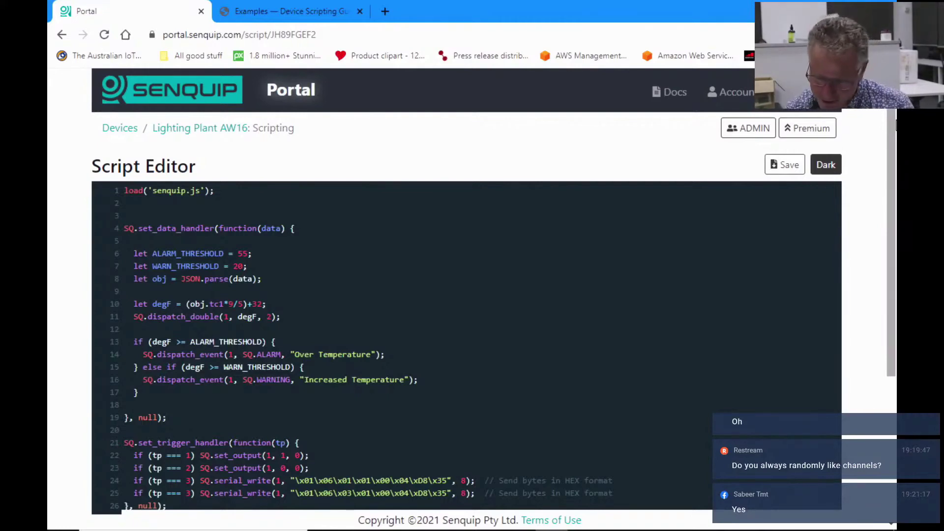
pyautogui.moveTo(893, 129); pyautogui.dragTo(893, 138)
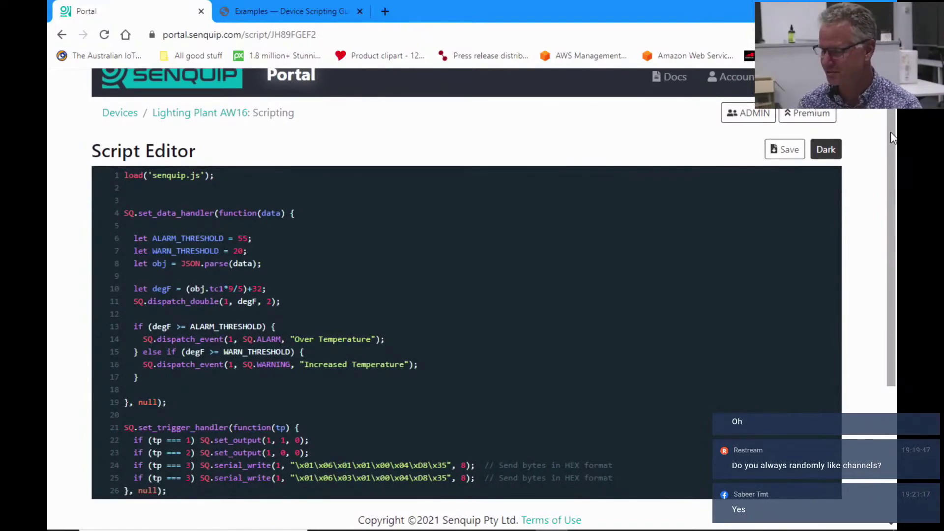
pyautogui.moveTo(890, 132); pyautogui.dragTo(893, 151)
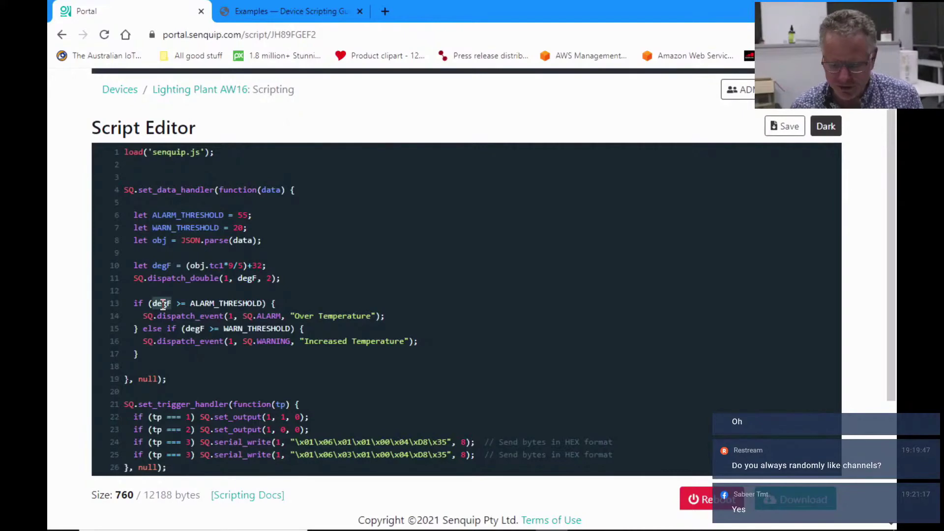
pyautogui.doubleClick(253, 303)
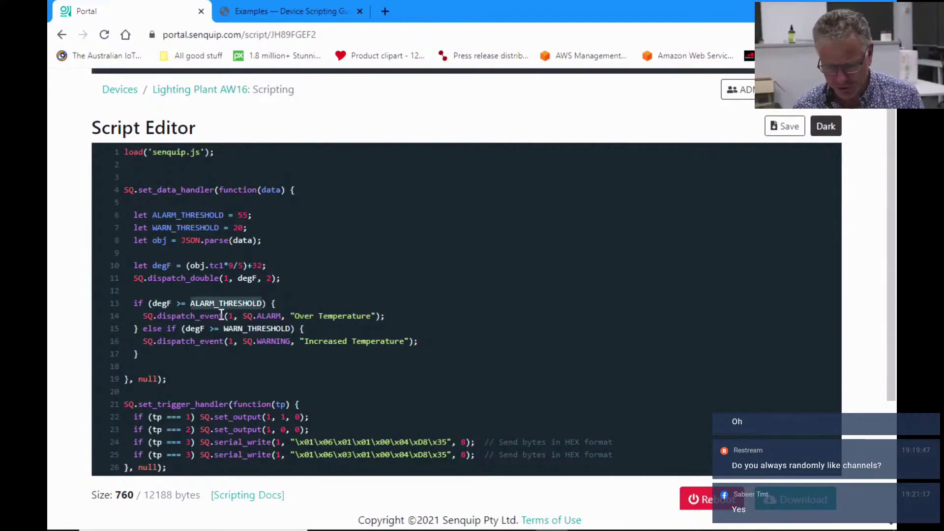
pyautogui.doubleClick(195, 316)
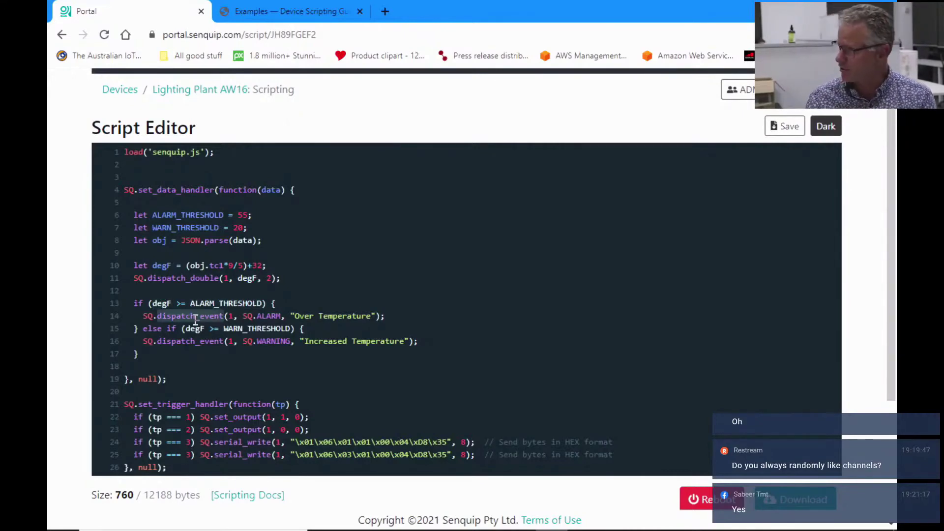
pyautogui.click(249, 316)
pyautogui.doubleClick(311, 316)
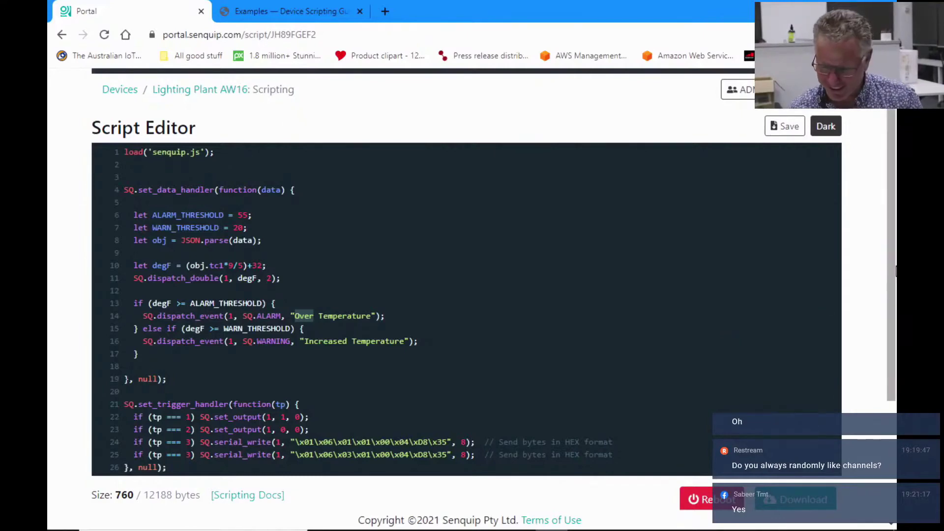
pyautogui.scroll(-1, 893, 249)
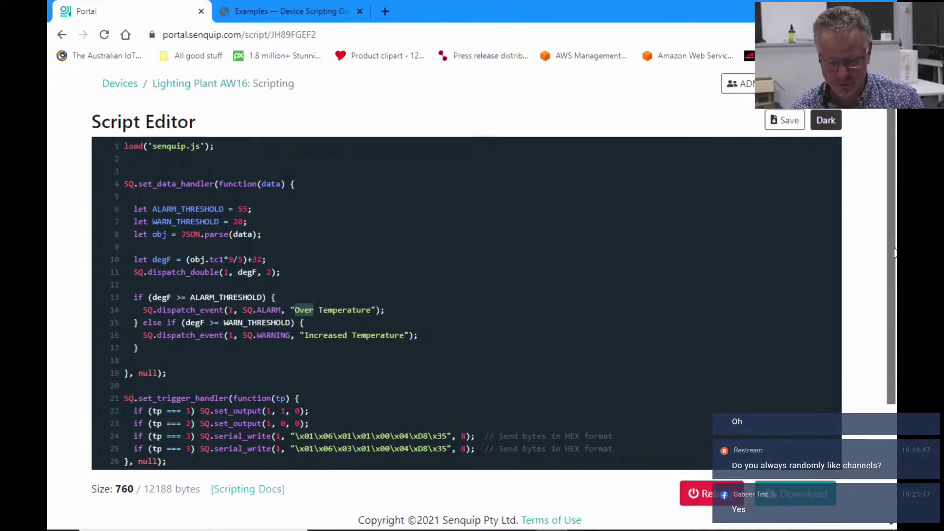
pyautogui.click(260, 363)
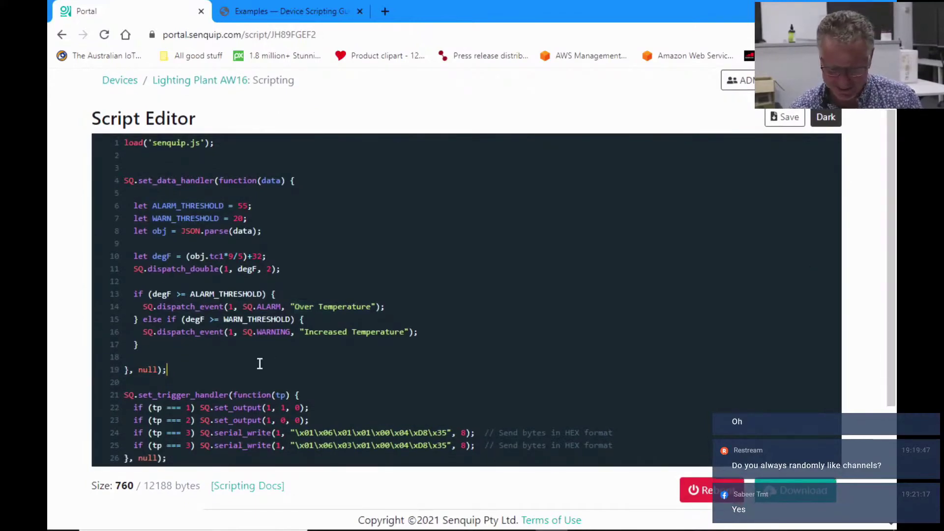
pyautogui.moveTo(260, 363); pyautogui.dragTo(114, 175)
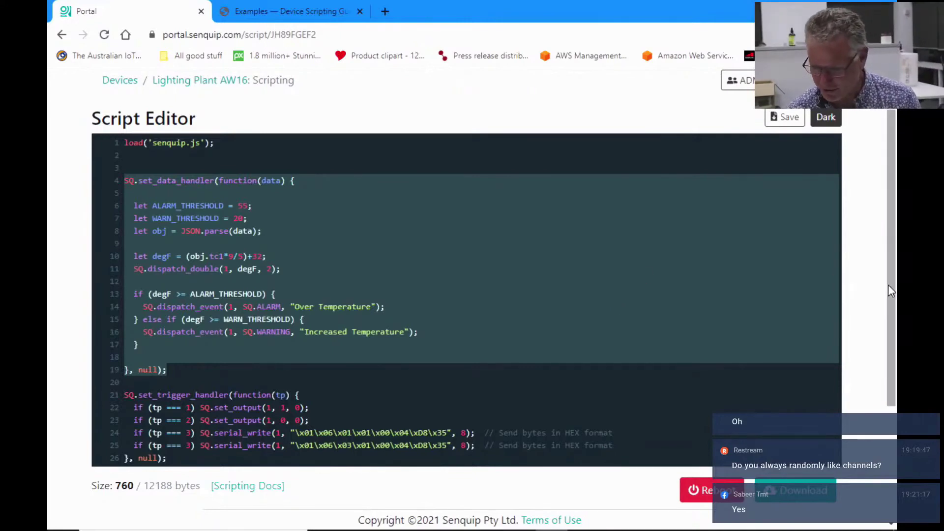
pyautogui.moveTo(887, 285); pyautogui.dragTo(895, 199)
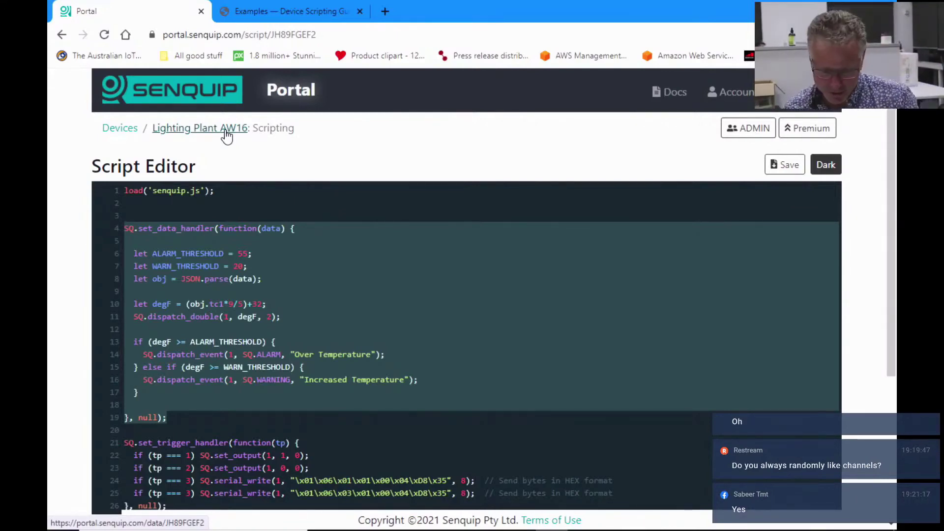
# Send the Light On trigger to Lighting Plant AW16 from its data page
pyautogui.click(210, 134)
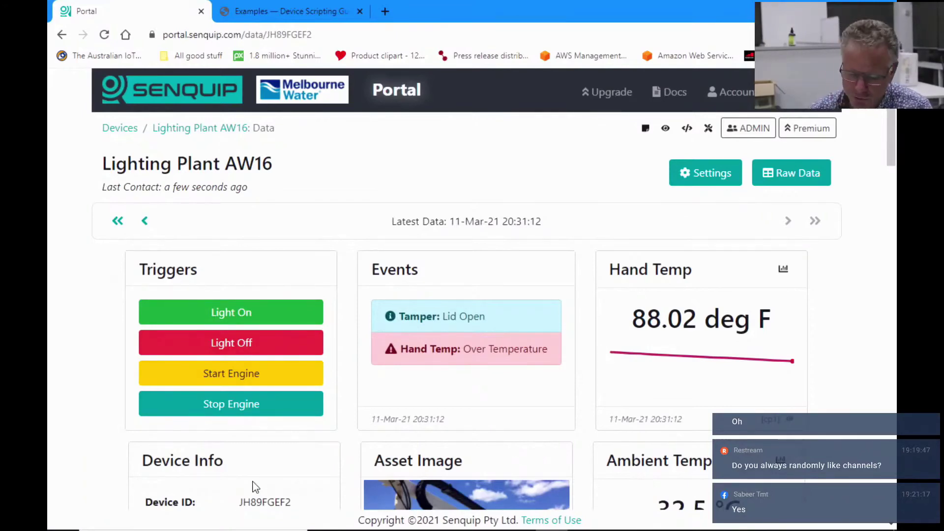
pyautogui.click(258, 320)
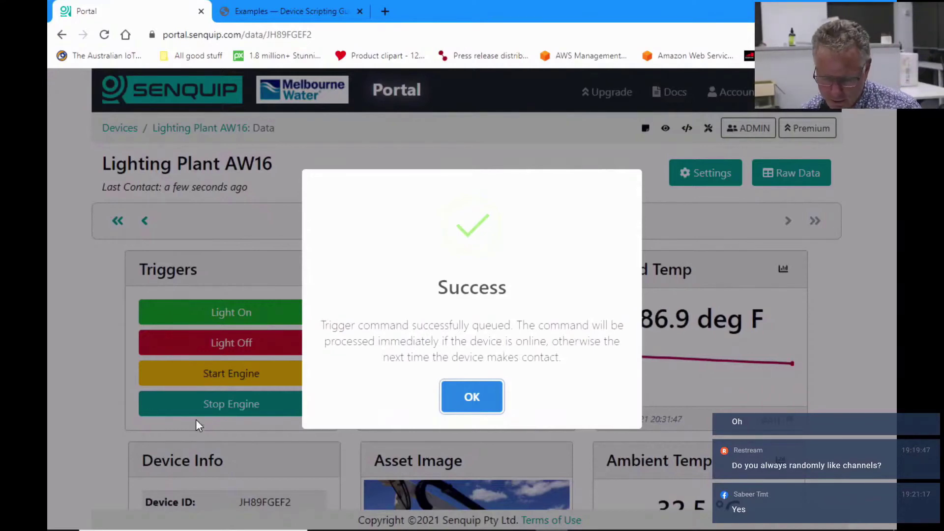
pyautogui.click(452, 394)
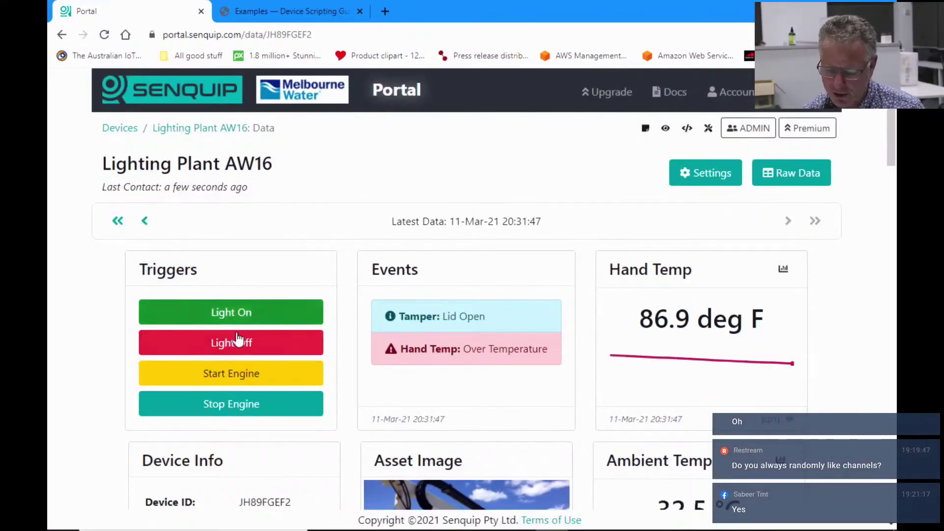
# Send the Light Off trigger to Lighting Plant AW16 and reopen its script
pyautogui.click(238, 340)
pyautogui.click(489, 397)
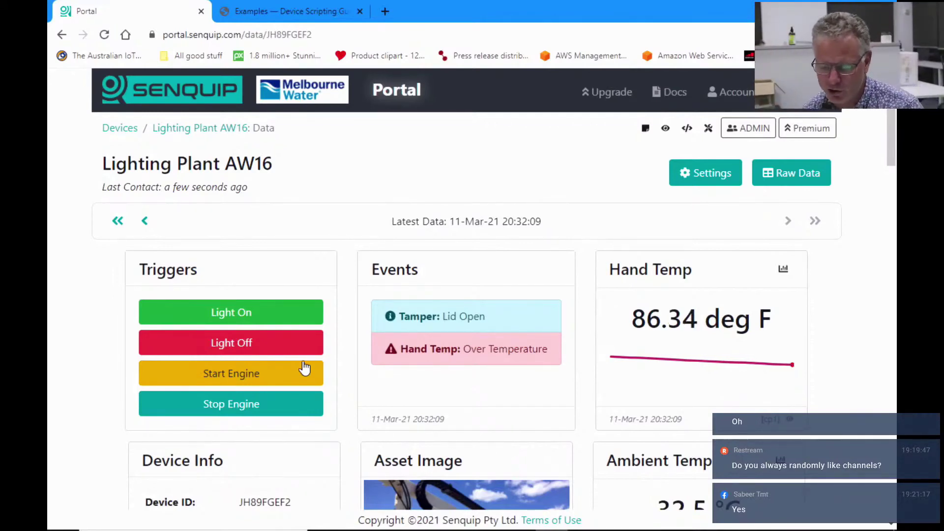
pyautogui.click(687, 129)
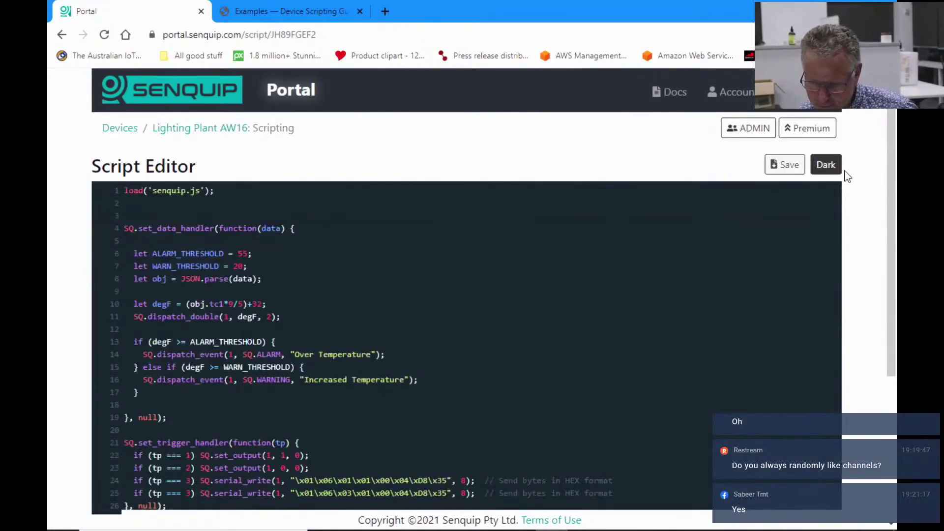
# Switch the script editor to a light background and highlight the trigger 1 handler line
pyautogui.scroll(-1, 883, 231)
pyautogui.scroll(-1, 883, 212)
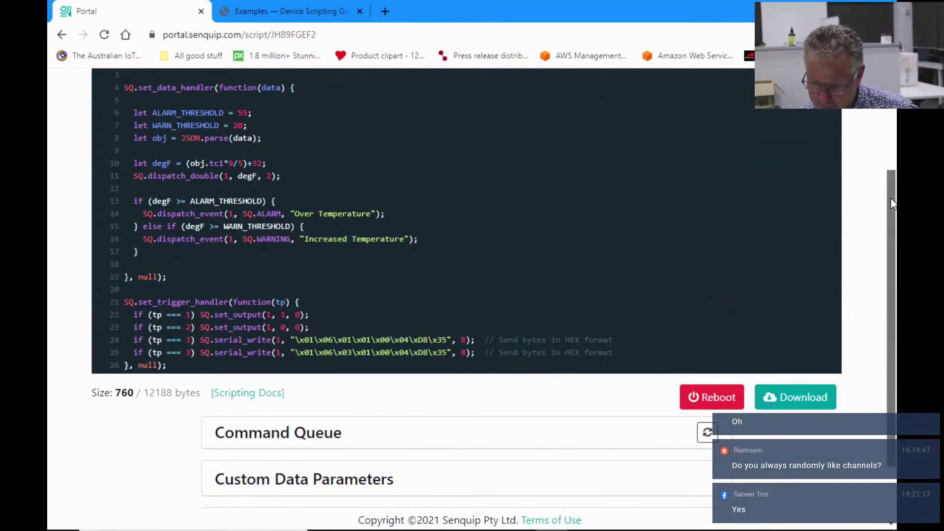
pyautogui.scroll(2, 887, 200)
pyautogui.click(826, 118)
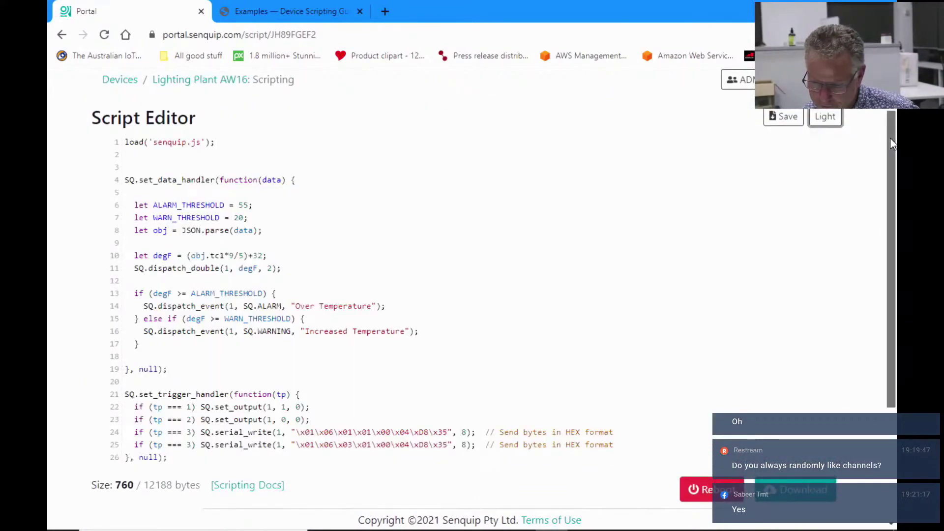
pyautogui.scroll(-3, 886, 199)
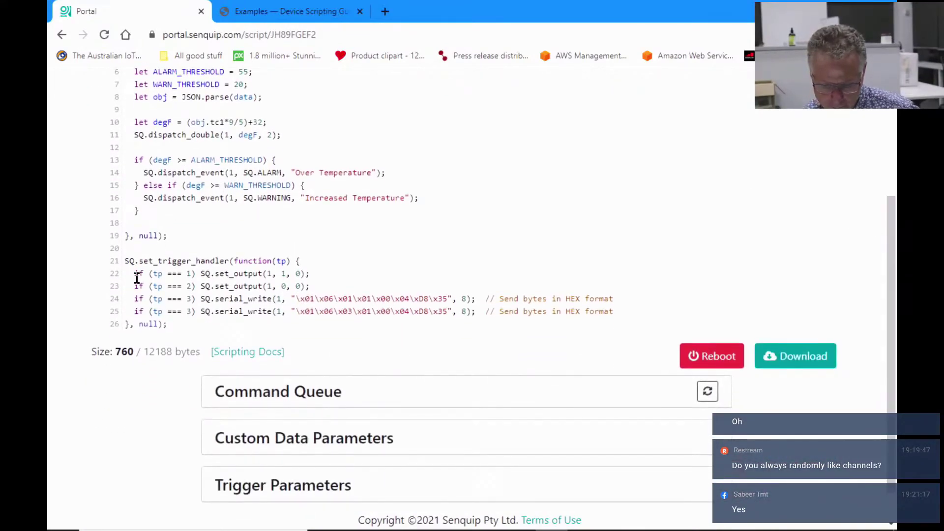
pyautogui.moveTo(132, 273); pyautogui.dragTo(323, 279)
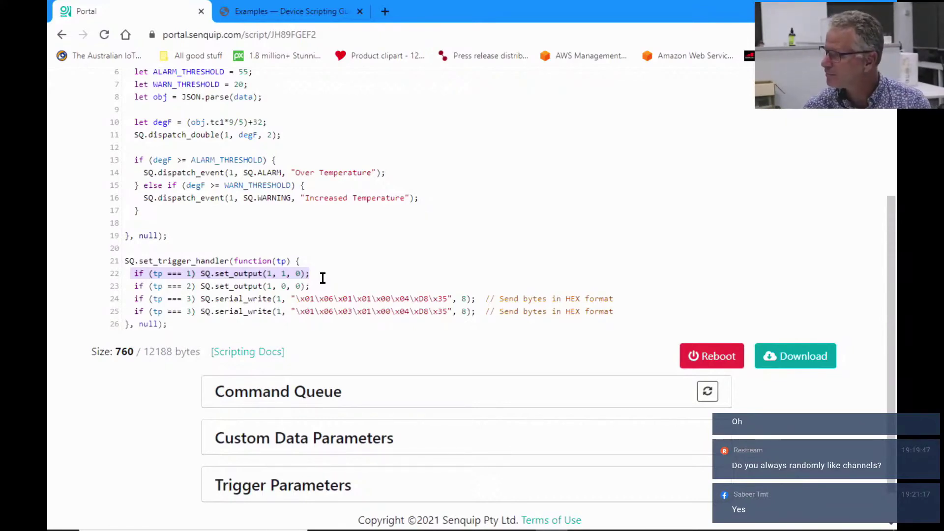
# Expand Trigger Parameters to review tp1–tp4, then collapse the section
pyautogui.click(269, 480)
pyautogui.moveTo(890, 260); pyautogui.dragTo(887, 371)
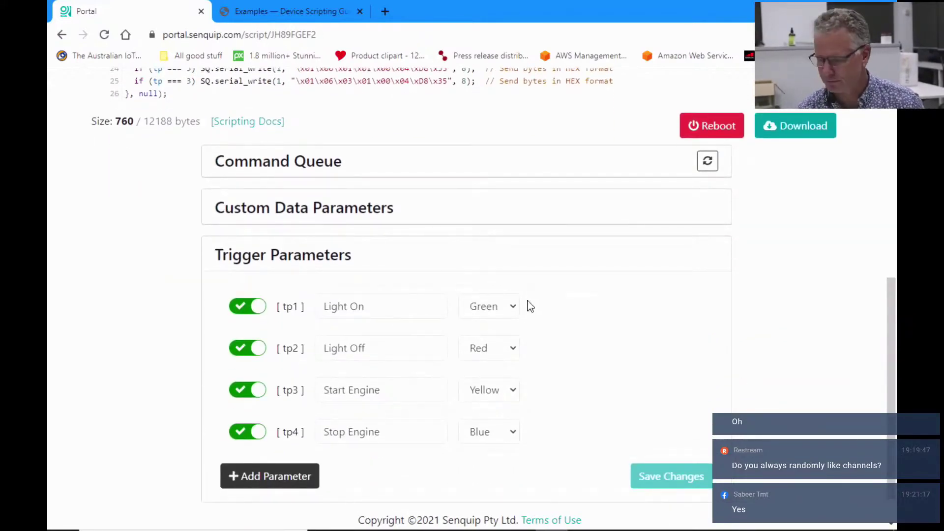
pyautogui.click(675, 254)
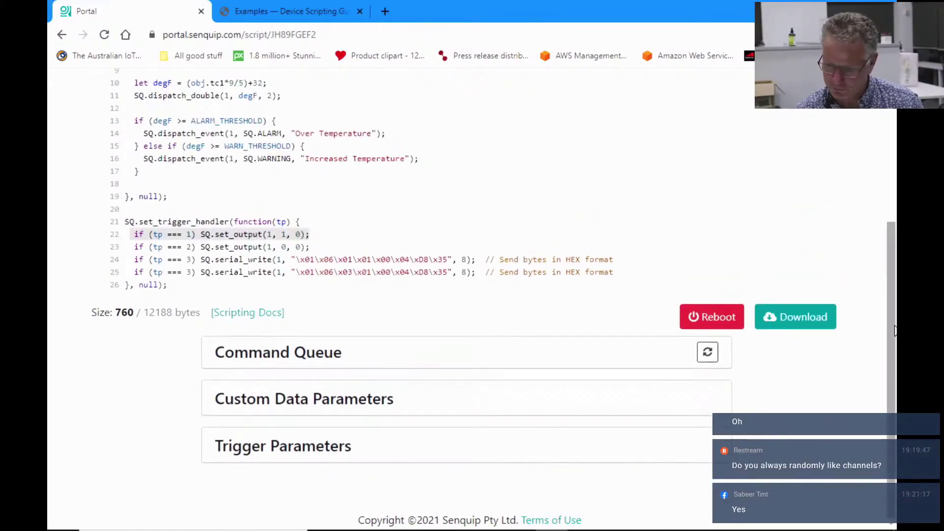
pyautogui.scroll(1, 567, 337)
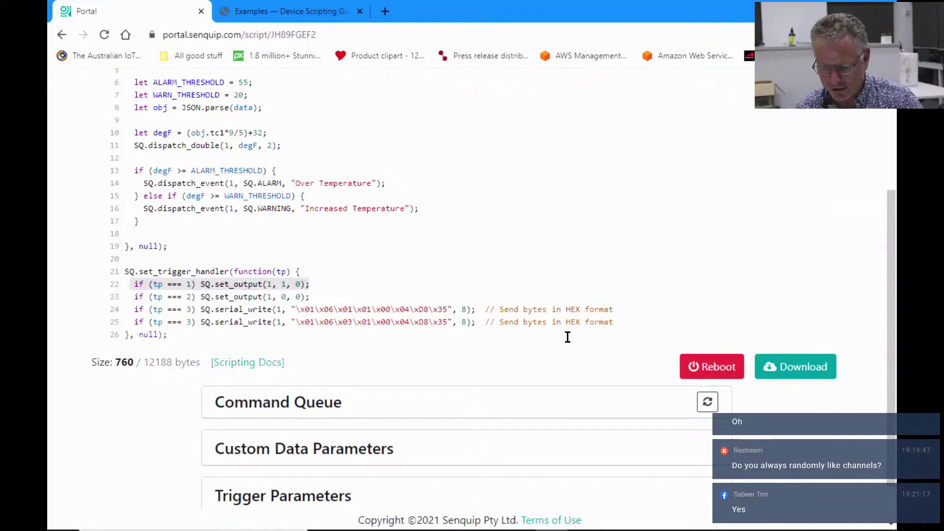
pyautogui.moveTo(131, 311); pyautogui.dragTo(637, 314)
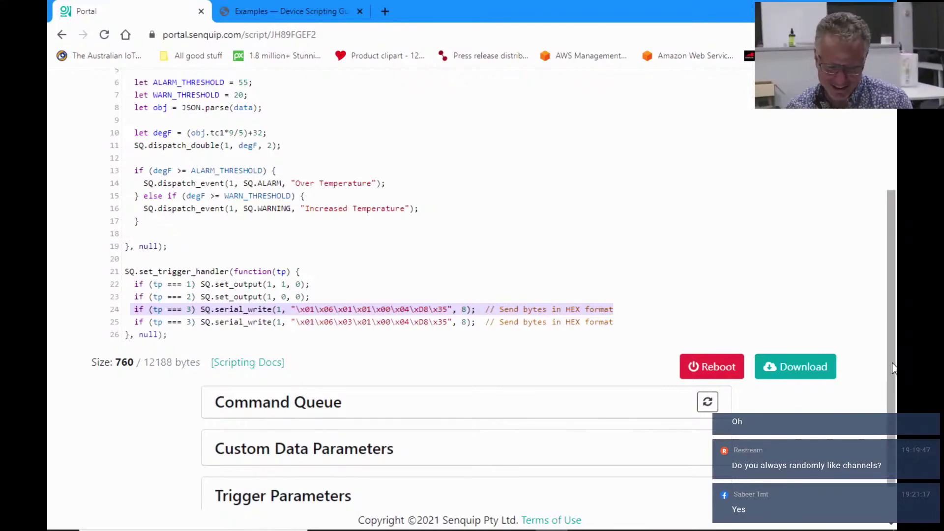
pyautogui.scroll(1, 716, 358)
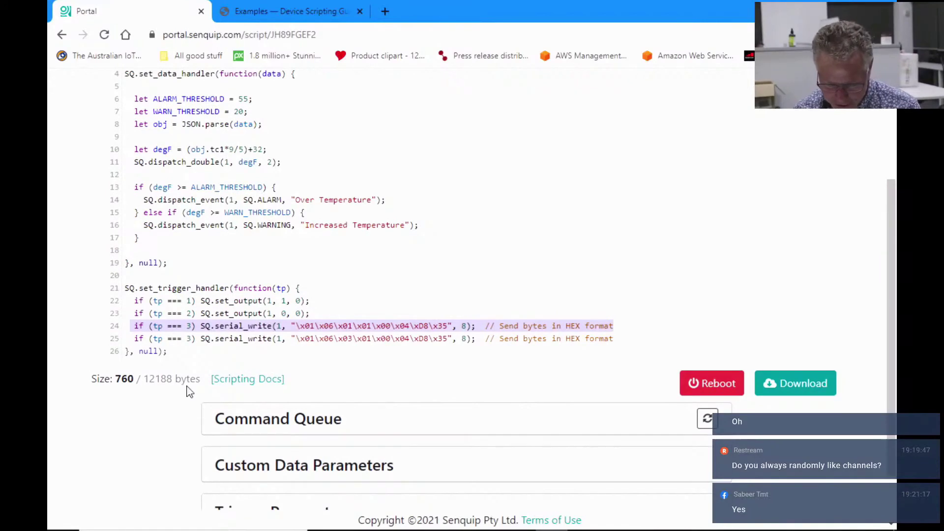
pyautogui.doubleClick(158, 379)
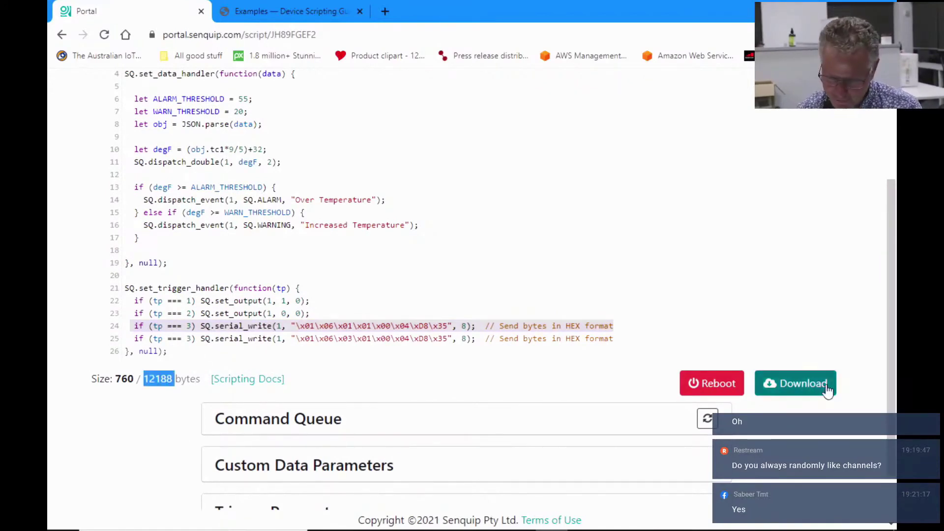
pyautogui.moveTo(889, 344); pyautogui.dragTo(895, 195)
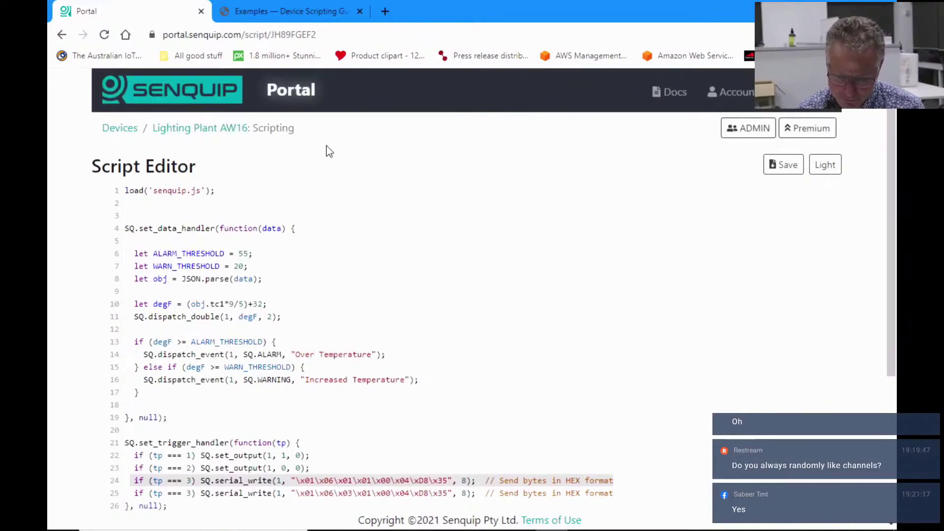
# Return to the Lighting Plant AW16 data dashboard and open its Raw Data view
pyautogui.click(223, 130)
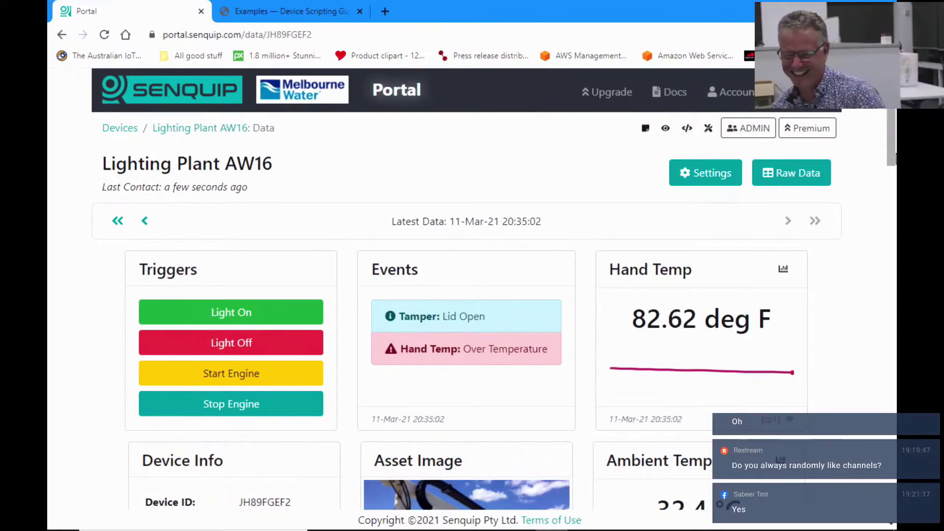
pyautogui.click(811, 174)
# Load the 3638 raw data records, scroll through them, and return to the device page
pyautogui.click(170, 293)
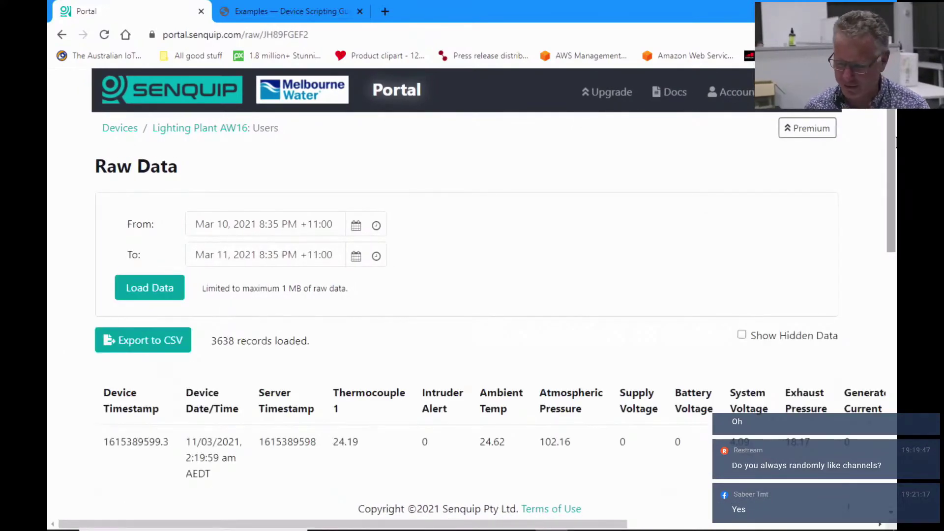
pyautogui.scroll(-8, 847, 289)
pyautogui.scroll(6, 880, 172)
pyautogui.scroll(-9, 880, 172)
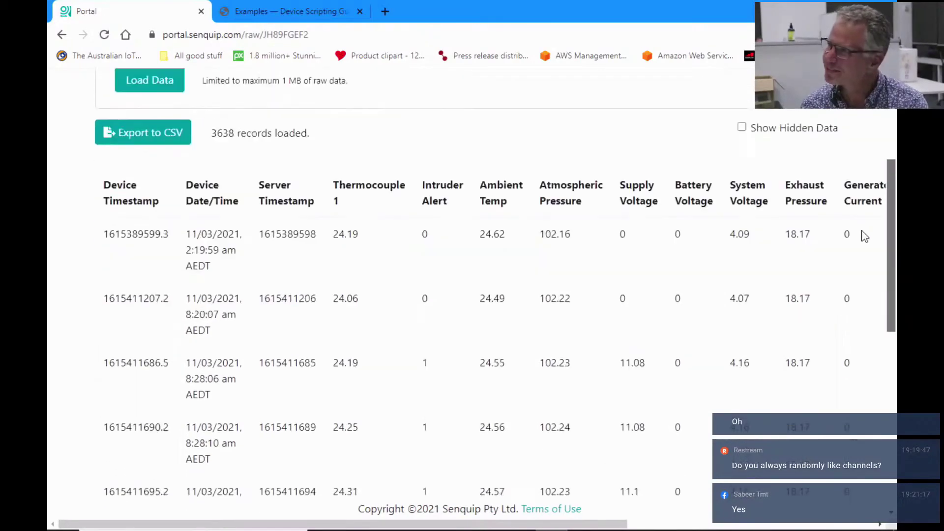
pyautogui.scroll(9, 872, 259)
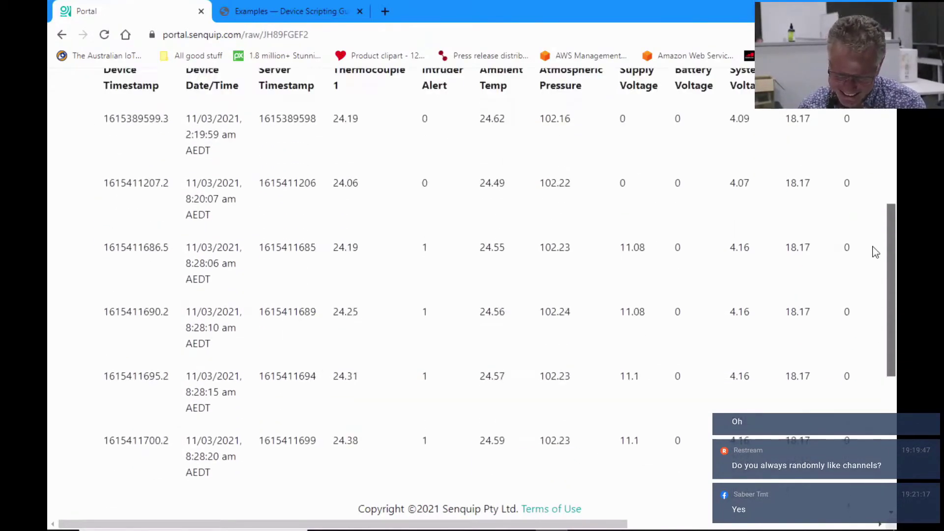
pyautogui.scroll(1, 893, 161)
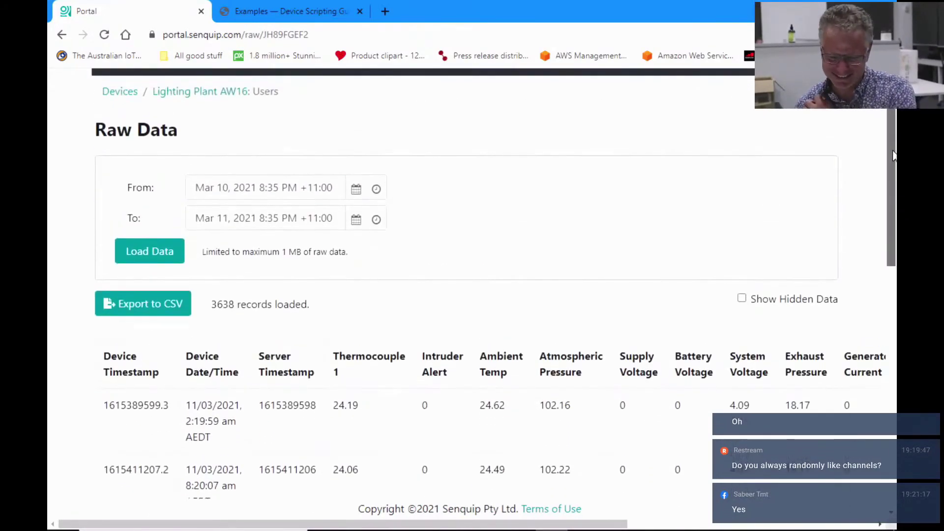
pyautogui.click(196, 93)
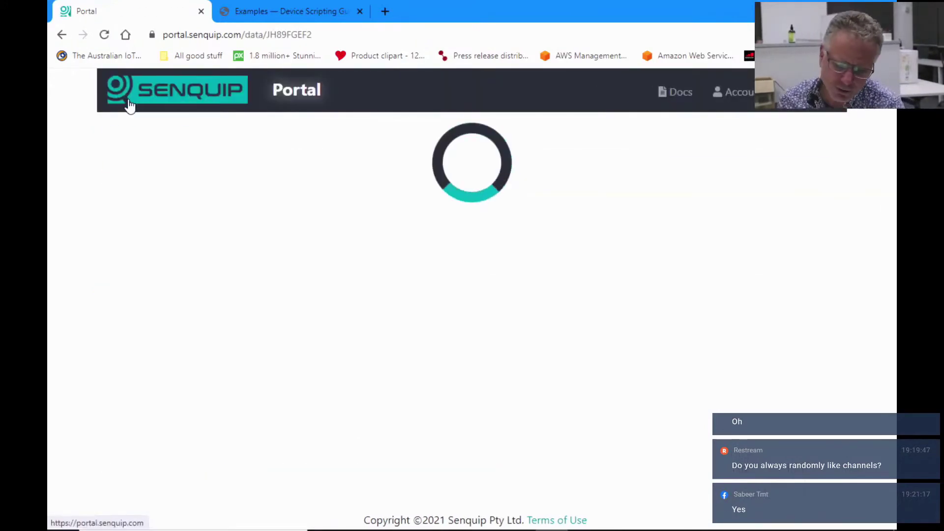
# Go to the device list and open the RIO TINTO 15R09 data dashboard
pyautogui.click(123, 130)
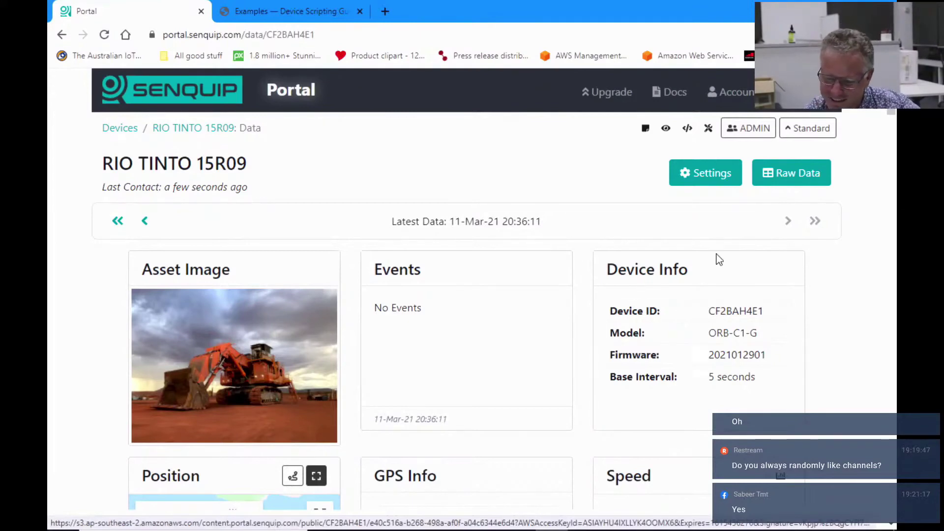
pyautogui.scroll(-3, 893, 112)
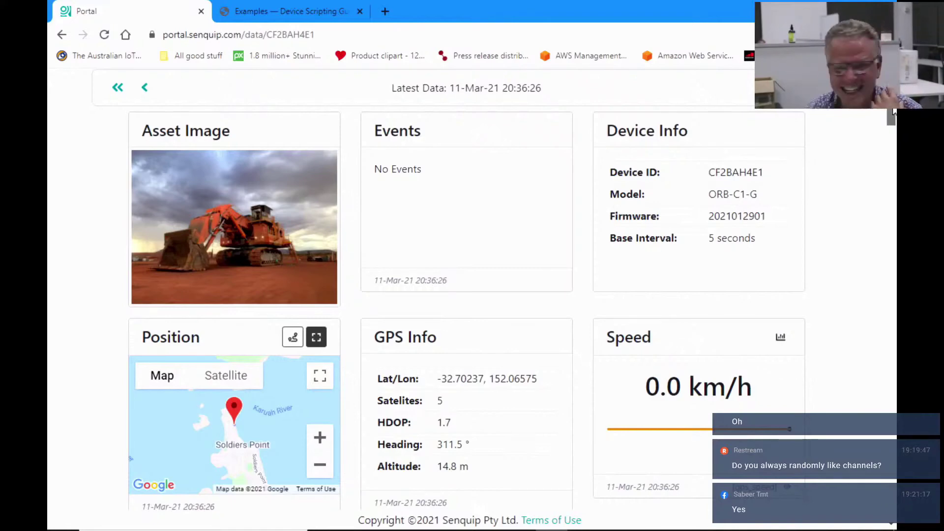
pyautogui.moveTo(892, 112)
pyautogui.mouseDown()
pyautogui.moveTo(878, 244)
pyautogui.moveTo(887, 114)
pyautogui.mouseUp()
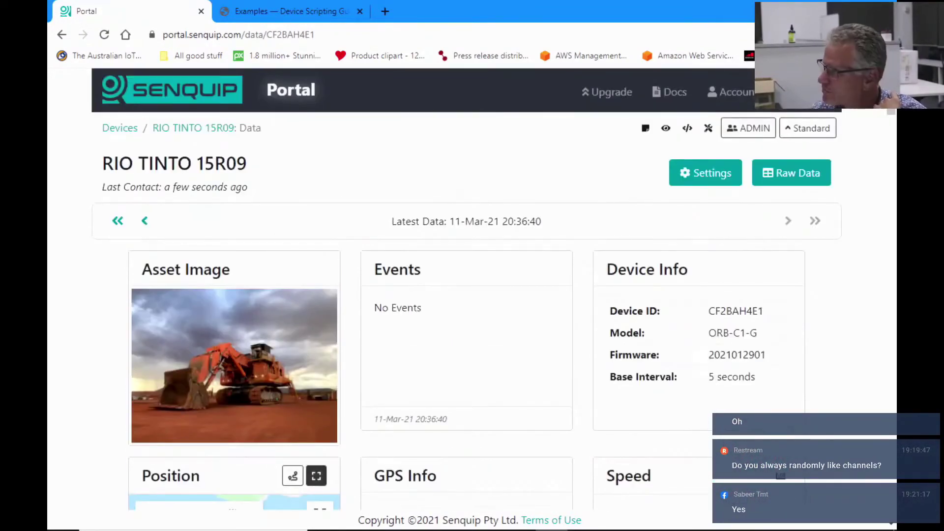
# Review the RIO TINTO 15R09 script on a light background, then return to its data dashboard
pyautogui.click(685, 128)
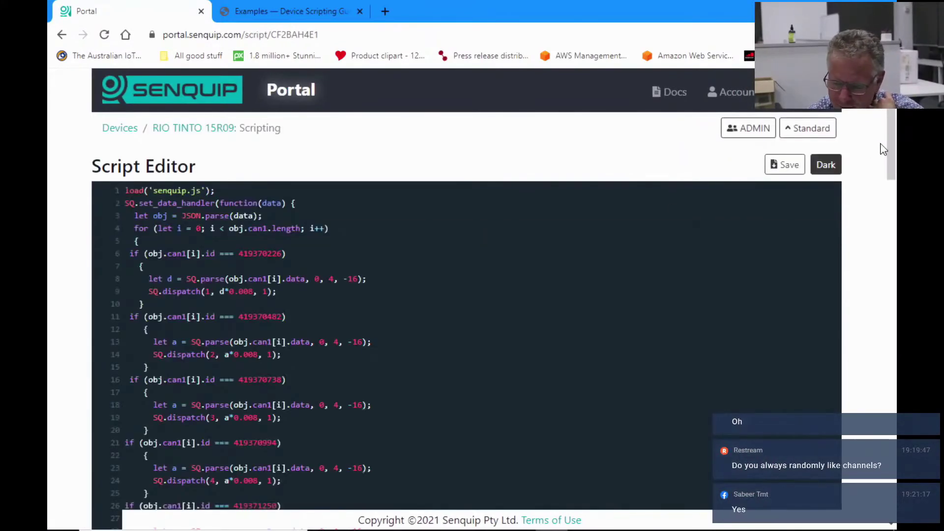
pyautogui.moveTo(893, 149); pyautogui.dragTo(894, 154)
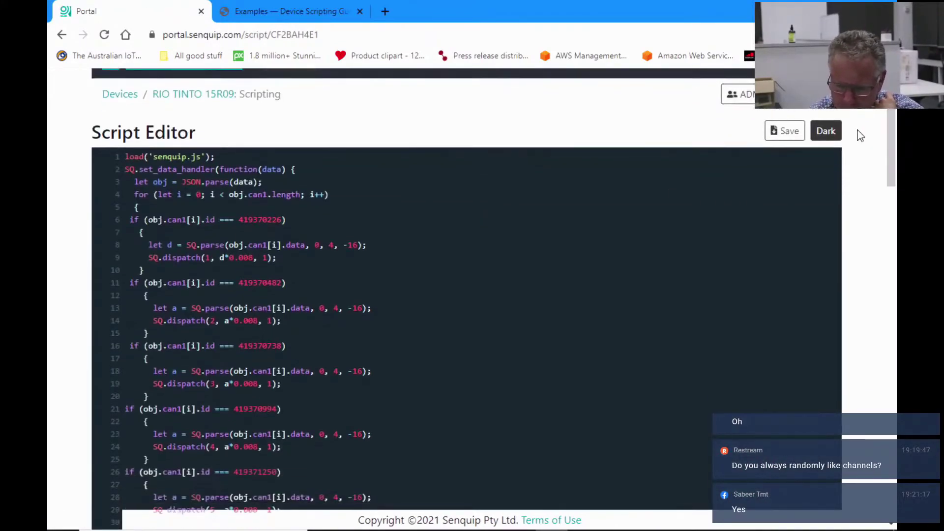
pyautogui.click(825, 131)
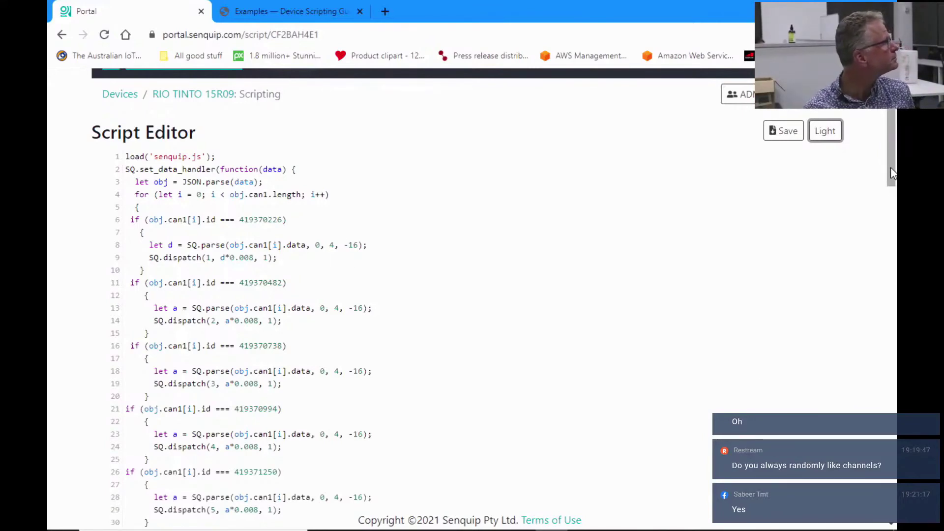
pyautogui.moveTo(890, 167)
pyautogui.mouseDown()
pyautogui.moveTo(875, 389)
pyautogui.moveTo(854, 484)
pyautogui.moveTo(881, 350)
pyautogui.moveTo(893, 167)
pyautogui.mouseUp()
pyautogui.scroll(1, 854, 483)
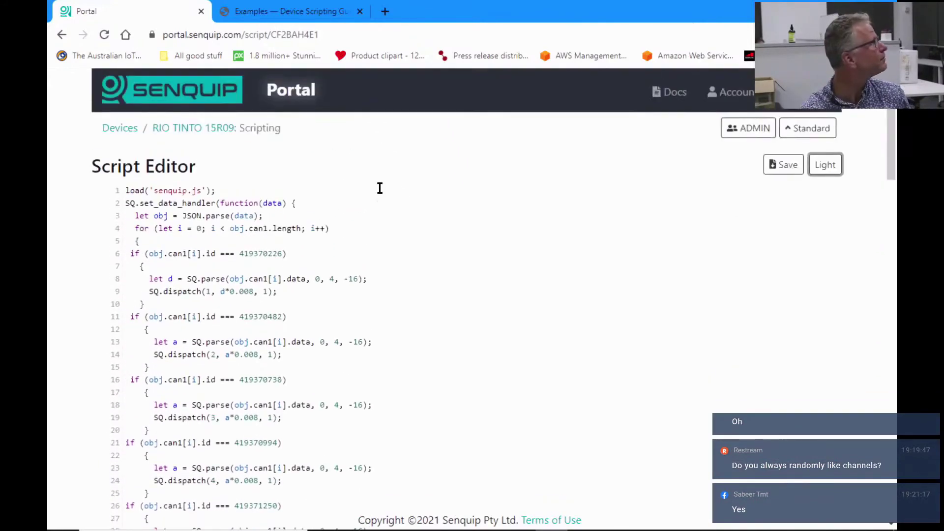
pyautogui.click(199, 129)
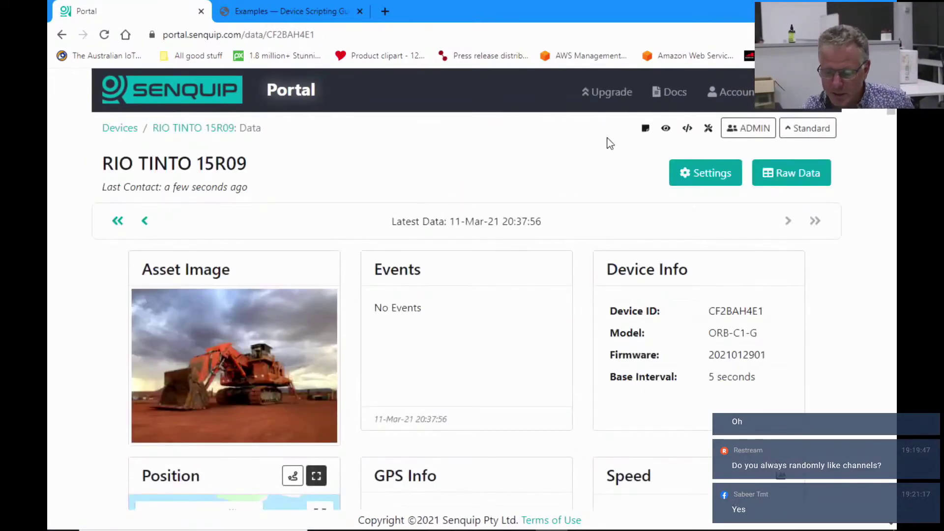
# Open the RIO TINTO 15R09 settings on the External inputs and outputs tab
pyautogui.click(687, 173)
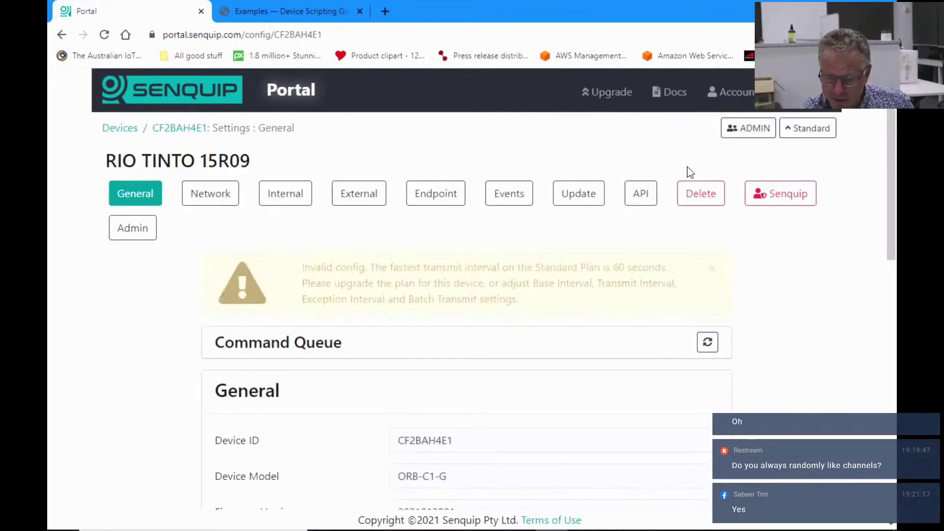
pyautogui.click(371, 193)
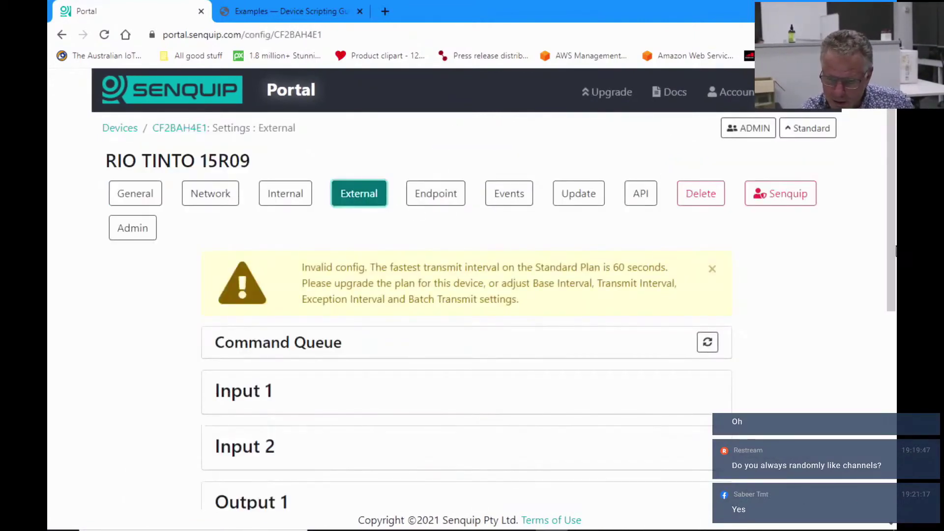
pyautogui.scroll(-2, 878, 308)
pyautogui.scroll(-3, 877, 308)
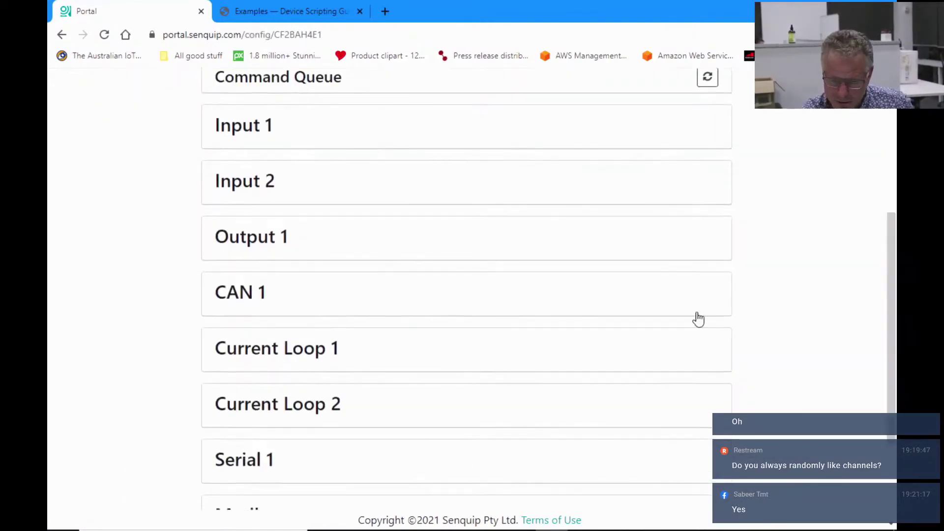
# Check CAN 1's interval of 1 and 250 kbit/s baud rate, then collapse CAN 1
pyautogui.click(415, 309)
pyautogui.moveTo(893, 232); pyautogui.dragTo(885, 293)
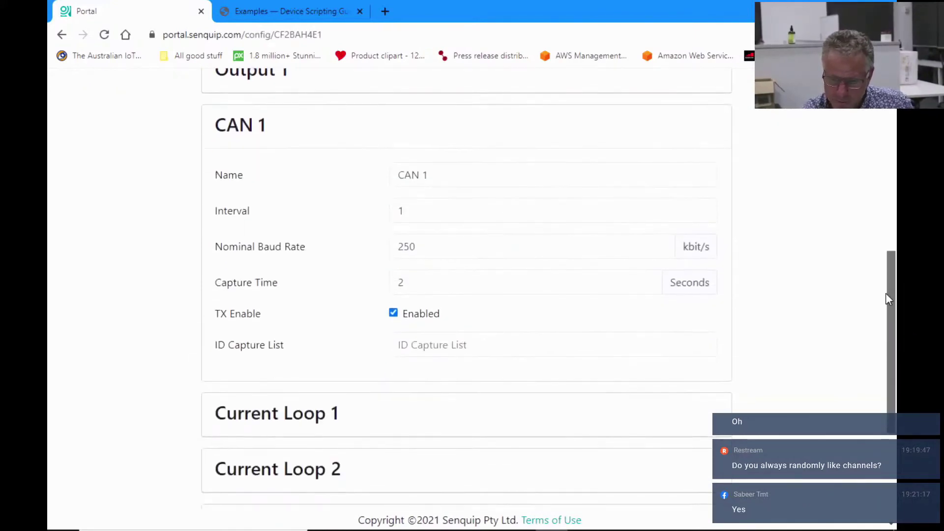
pyautogui.click(426, 209)
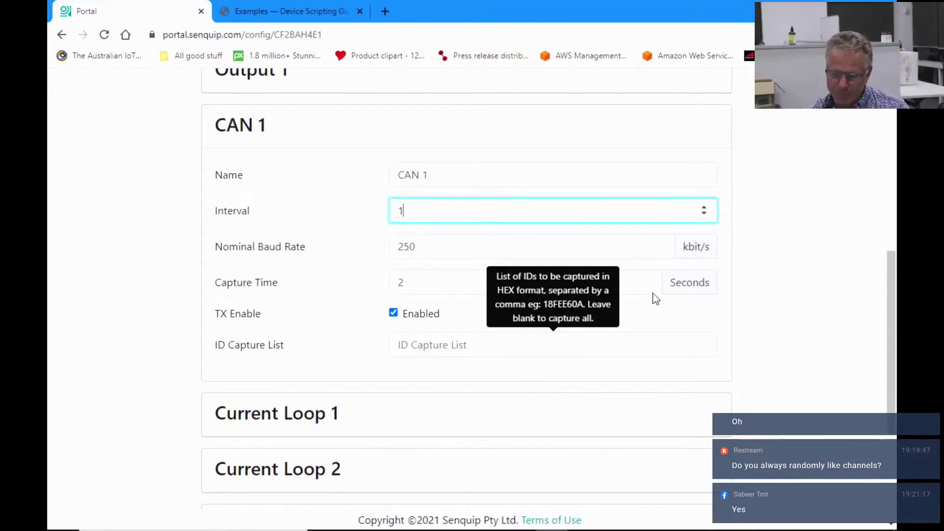
pyautogui.click(292, 132)
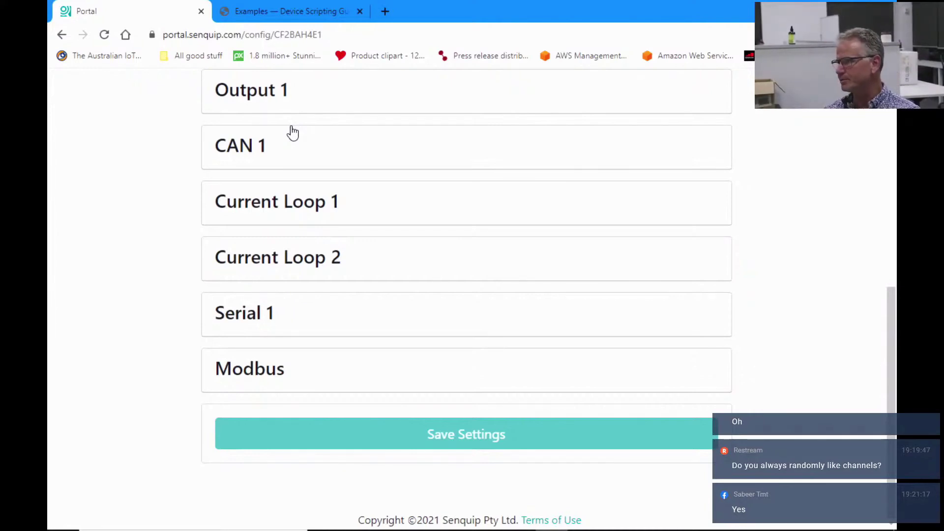
pyautogui.click(293, 318)
# Set the Serial 1 interval to 1 and the port type to RS232
pyautogui.moveTo(887, 209); pyautogui.dragTo(886, 255)
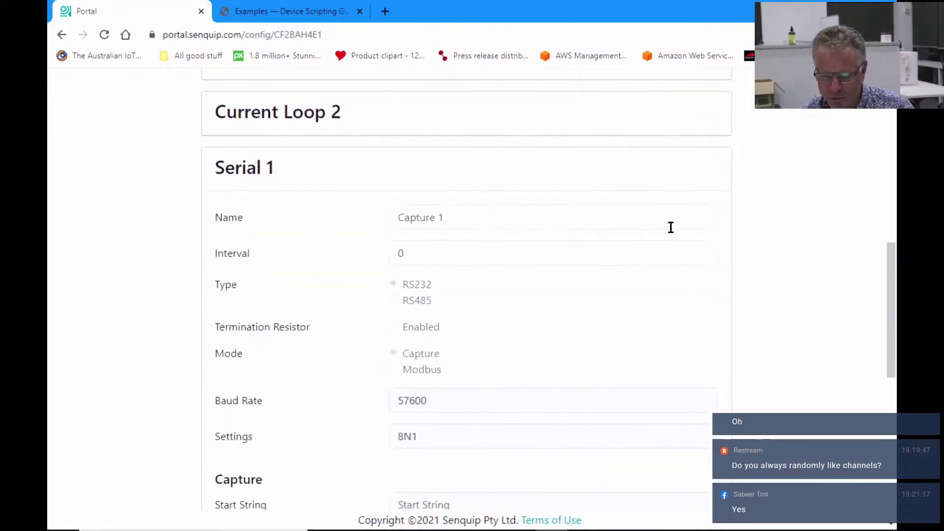
pyautogui.doubleClick(472, 250)
pyautogui.press('BackSpace')
pyautogui.write('1')
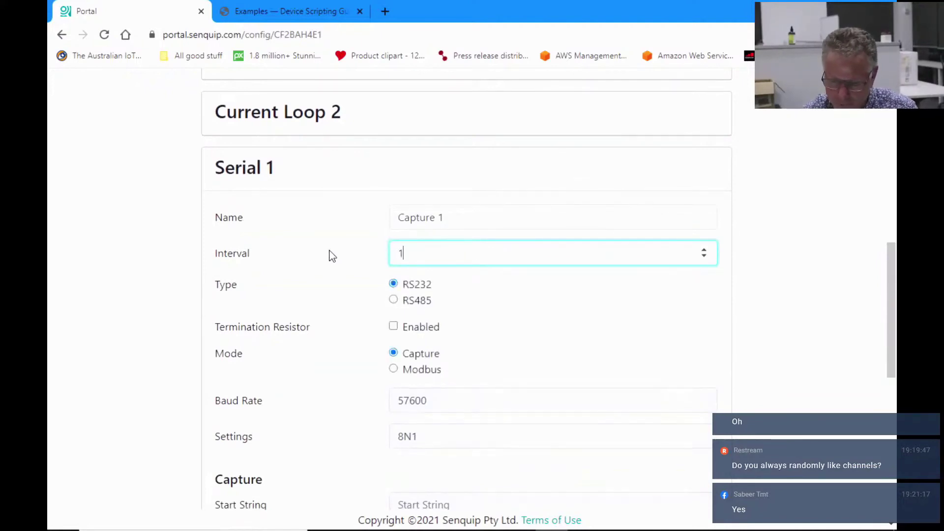
pyautogui.click(404, 285)
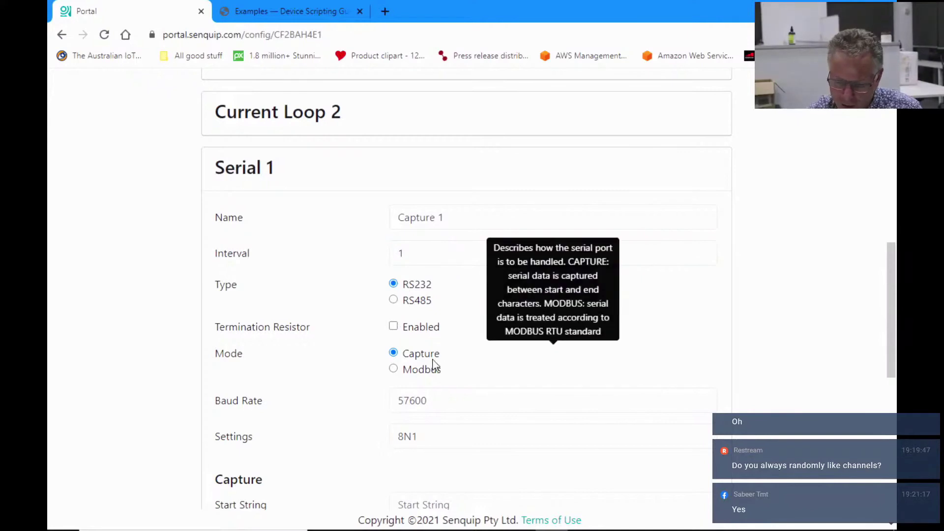
# Review the Serial 1 capture fields (max time 5 s, max chars 500) and Modbus, then collapse Serial 1
pyautogui.moveTo(888, 252); pyautogui.dragTo(885, 342)
pyautogui.click(419, 198)
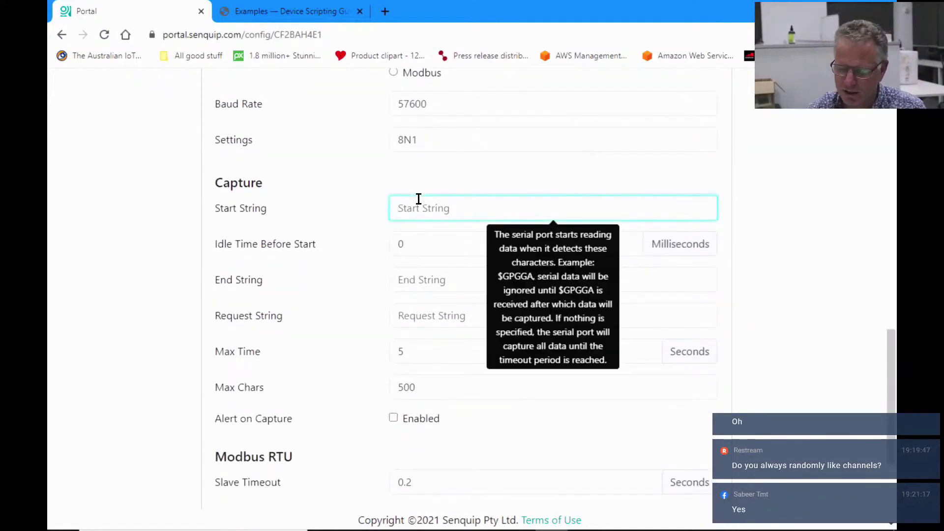
pyautogui.click(419, 268)
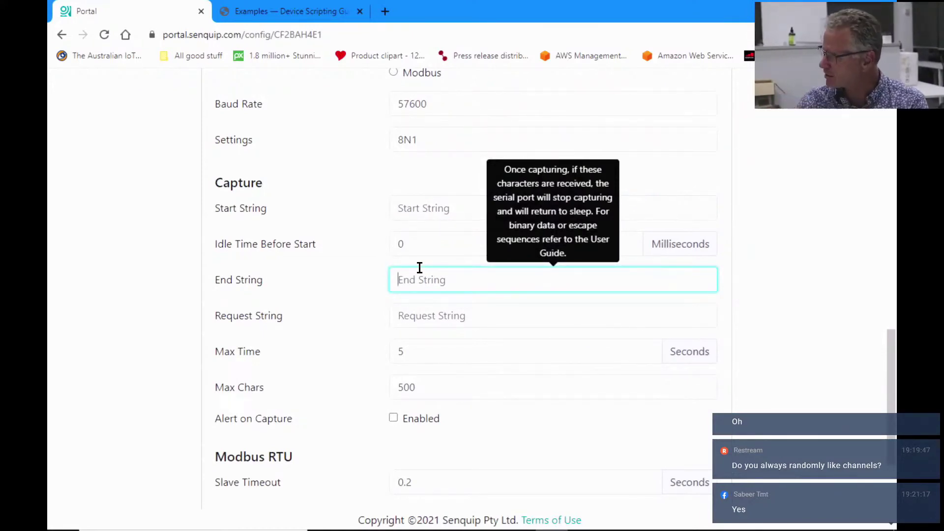
pyautogui.click(421, 317)
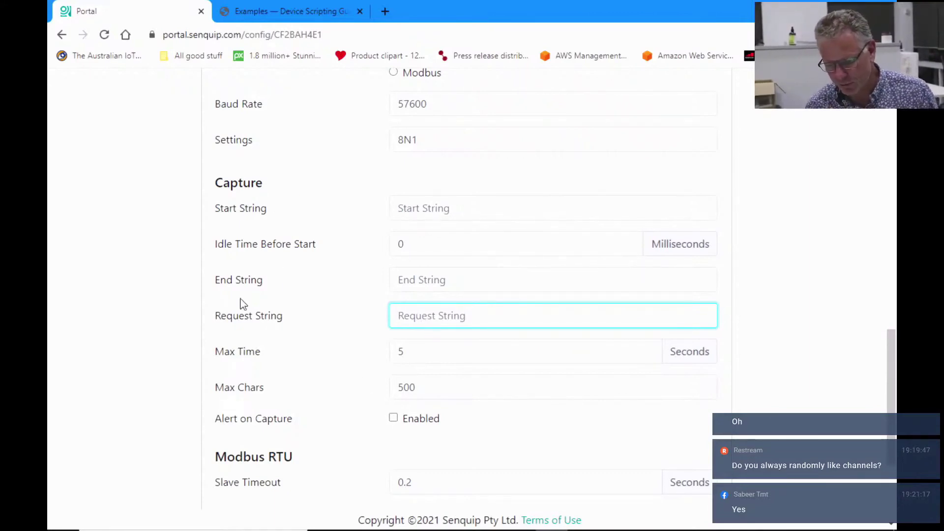
pyautogui.click(414, 357)
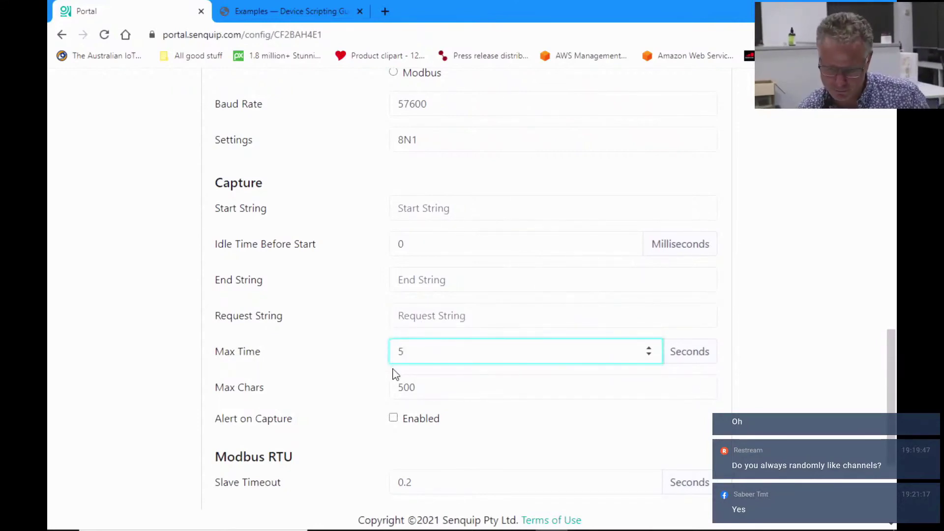
pyautogui.click(421, 391)
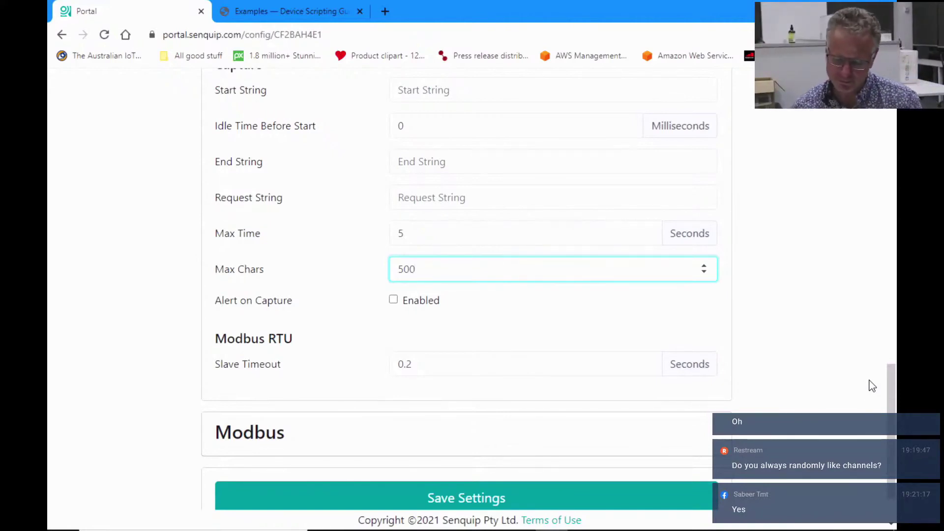
pyautogui.click(548, 432)
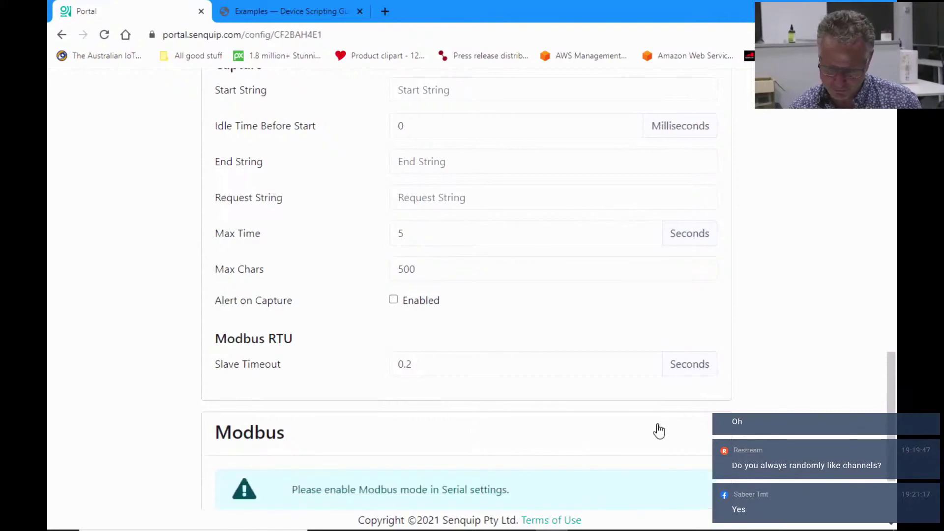
pyautogui.click(592, 432)
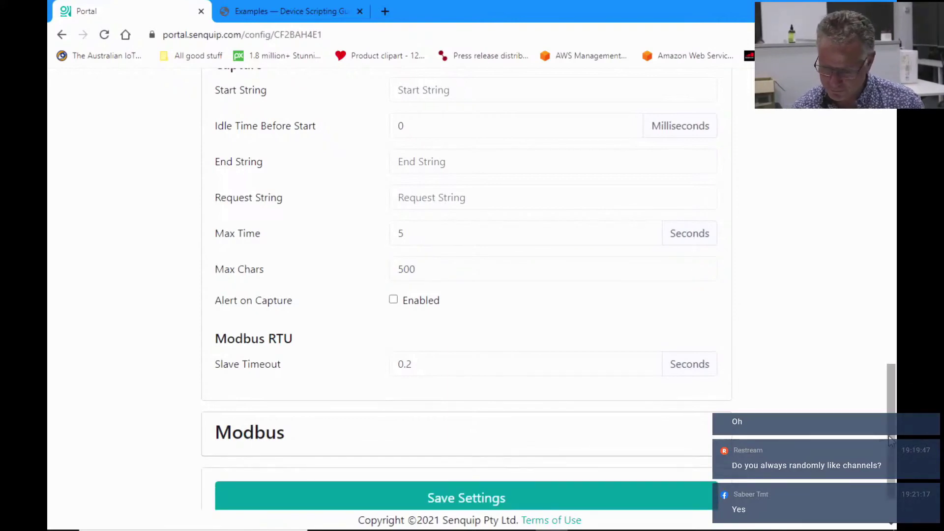
pyautogui.moveTo(891, 439); pyautogui.dragTo(896, 289)
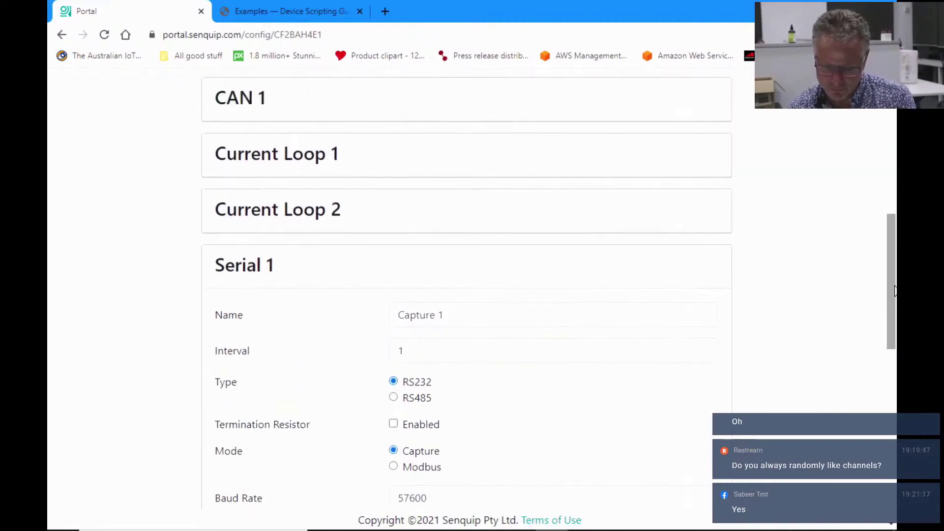
pyautogui.click(584, 270)
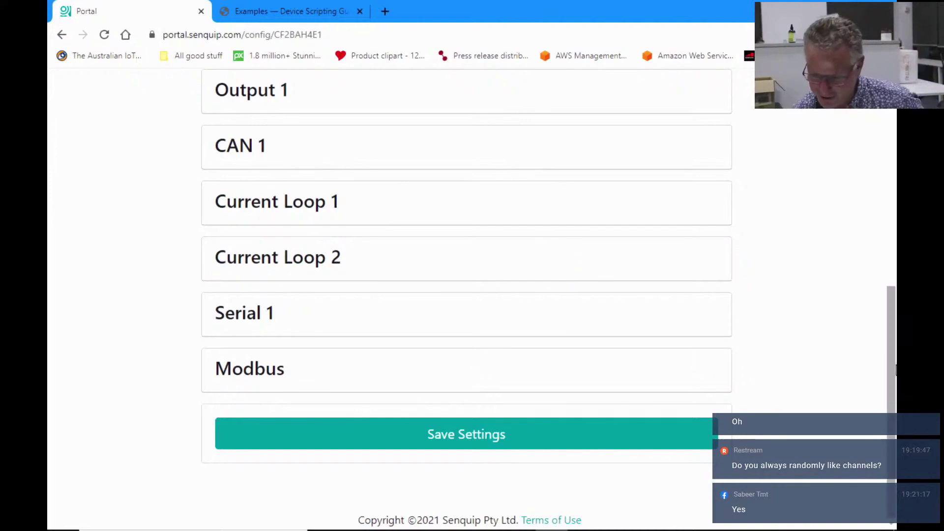
pyautogui.scroll(2, 810, 240)
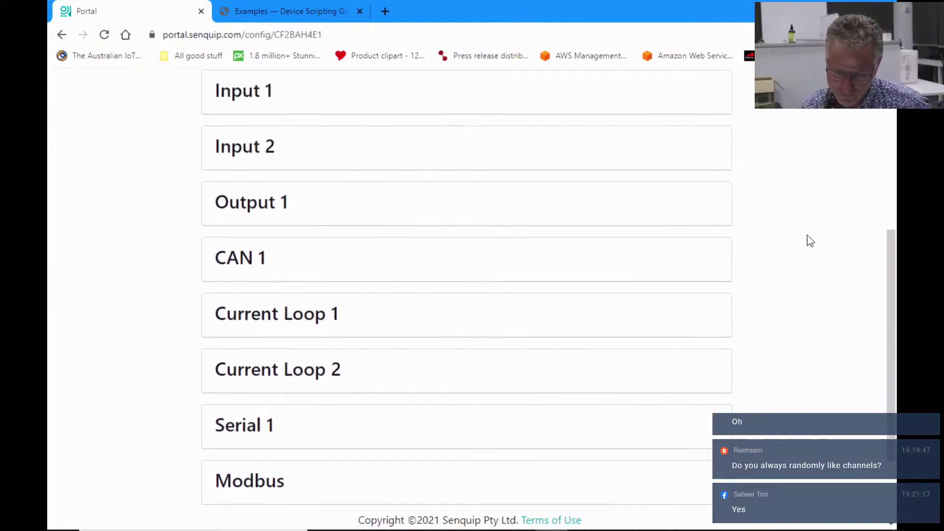
pyautogui.click(431, 214)
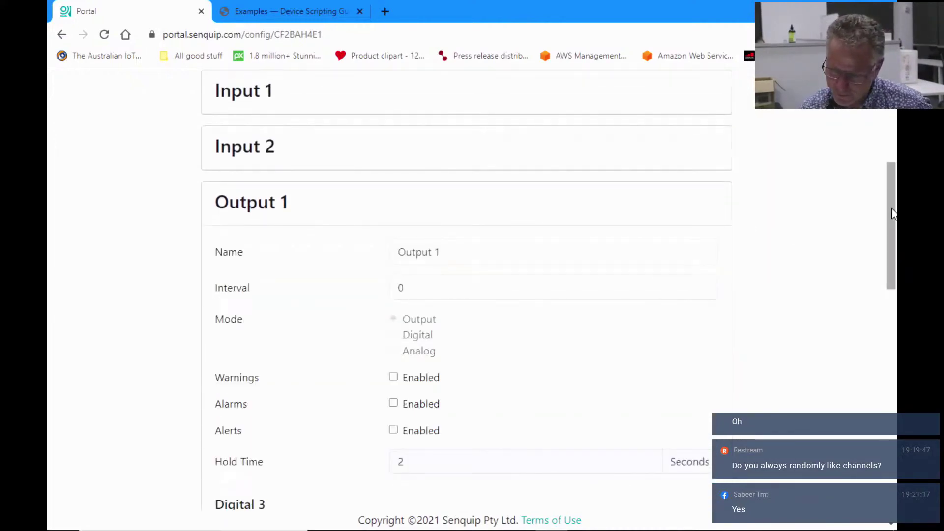
pyautogui.moveTo(890, 207); pyautogui.dragTo(886, 234)
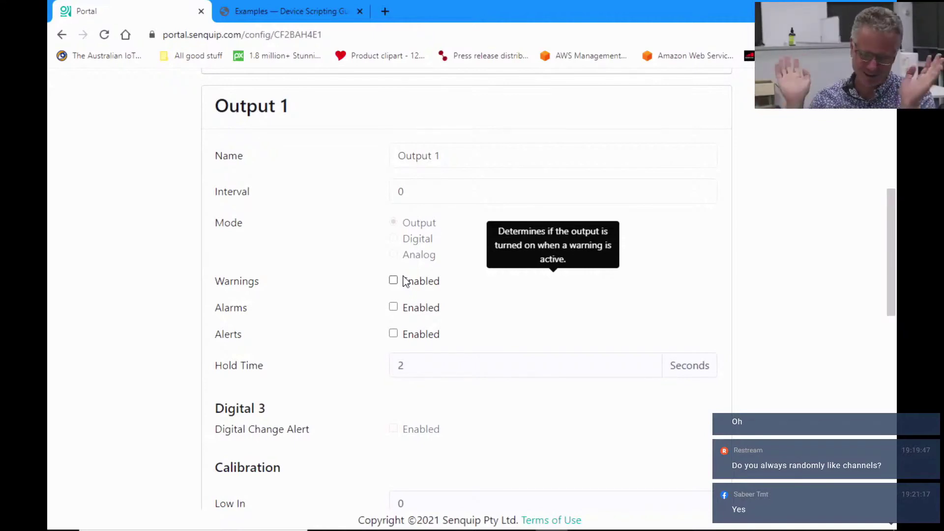
pyautogui.click(406, 132)
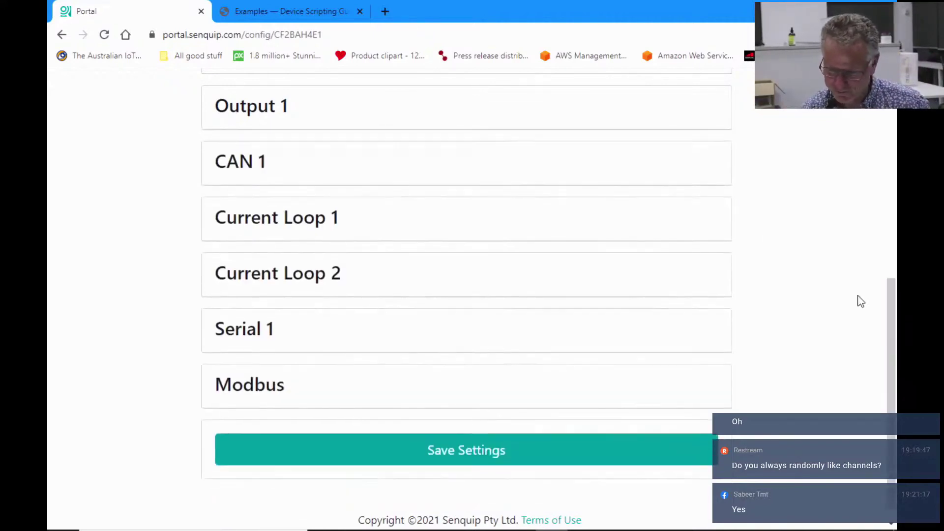
pyautogui.moveTo(887, 310); pyautogui.dragTo(895, 127)
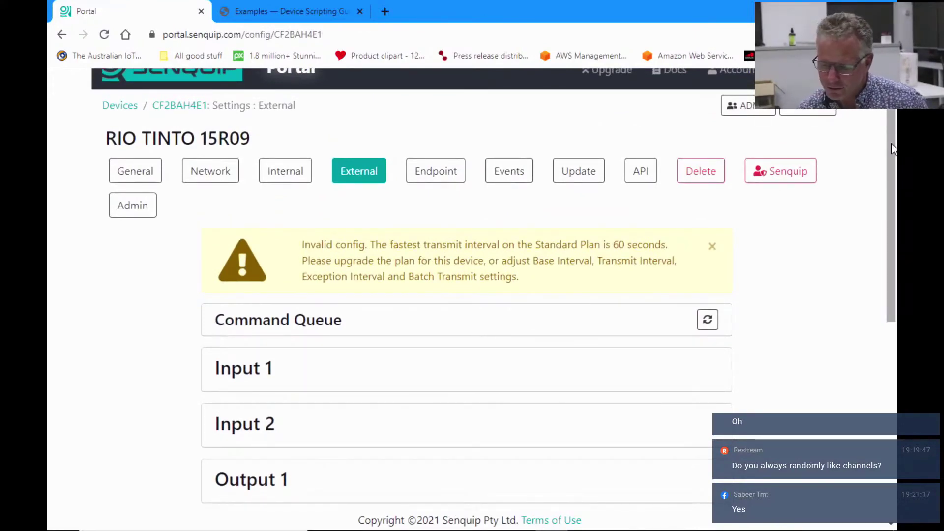
pyautogui.scroll(-2, 880, 194)
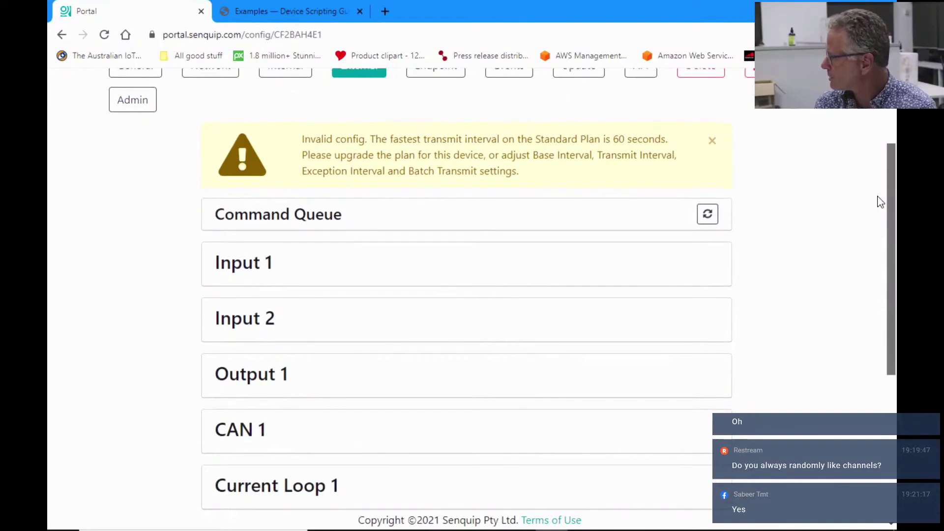
pyautogui.scroll(-1, 875, 231)
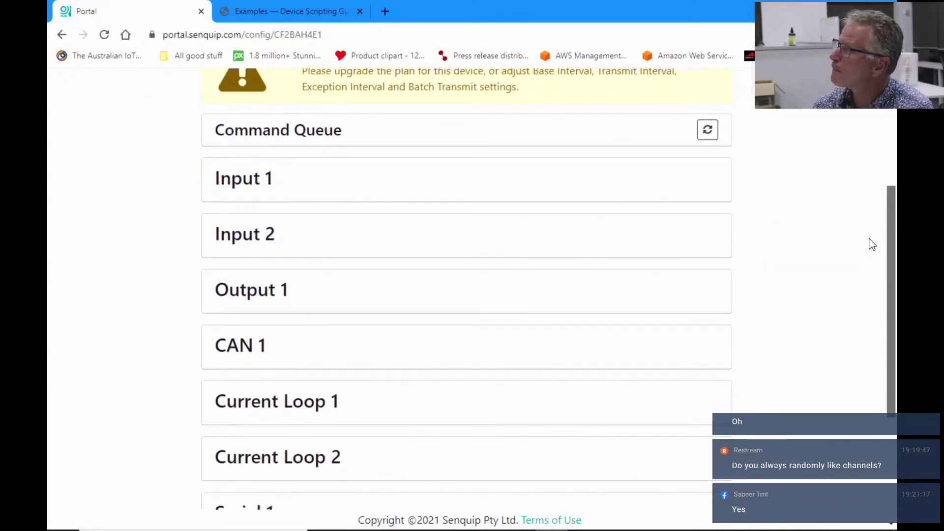
pyautogui.scroll(-2, 870, 245)
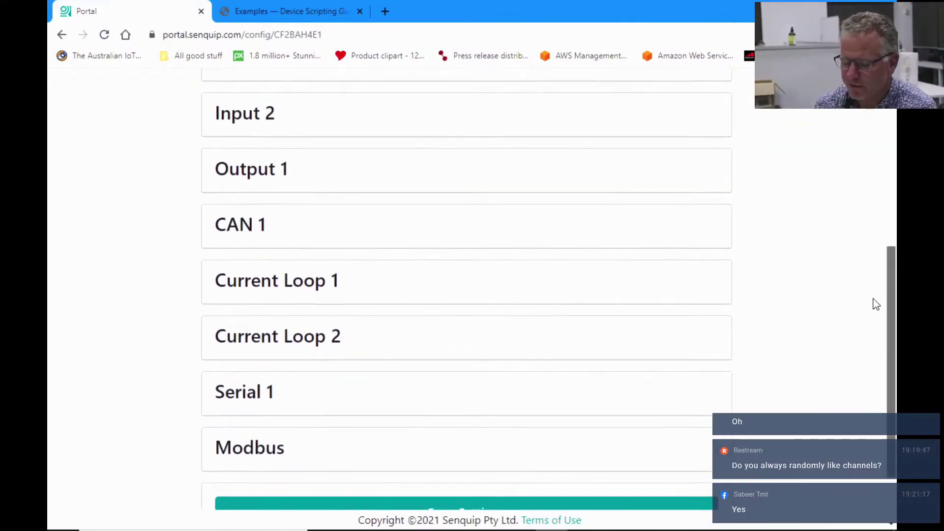
pyautogui.scroll(1, 873, 301)
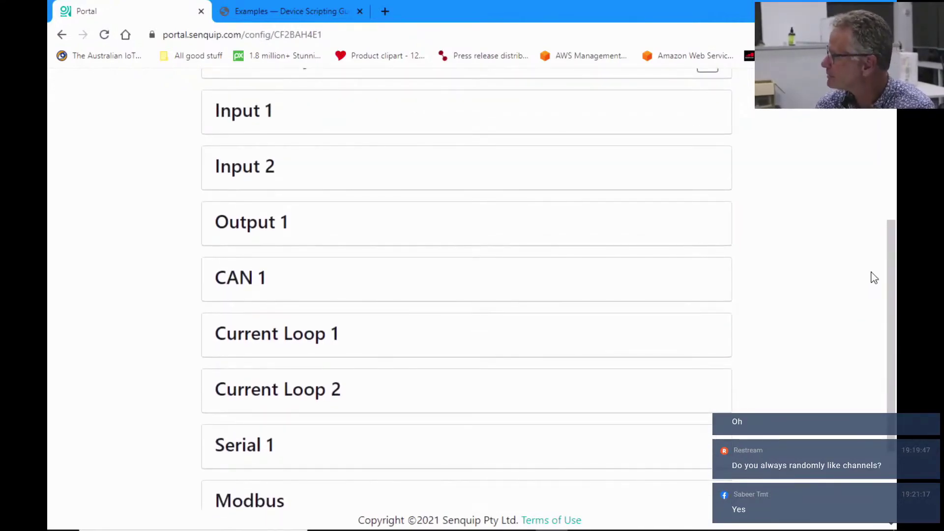
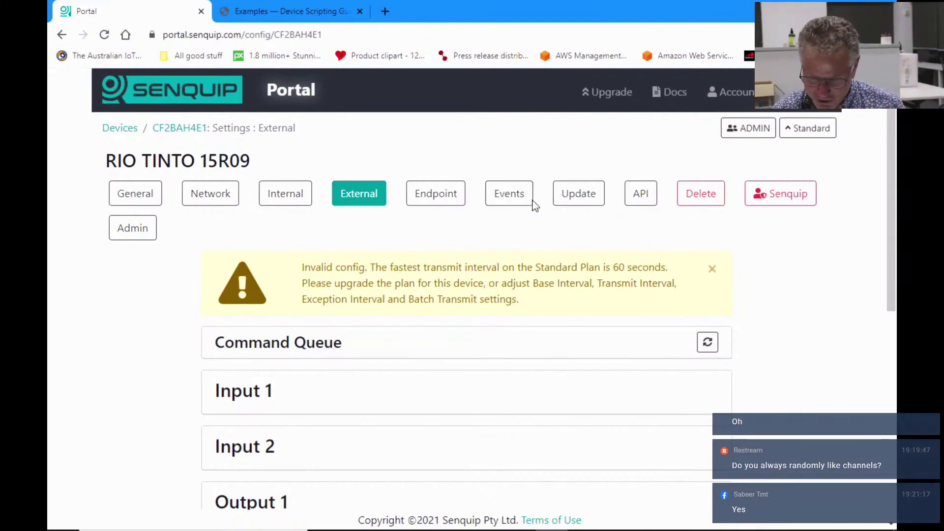
# Discard the unsaved RIO TINTO 15R09 endpoint changes and go back via breadcrumbs to the Device Summary
pyautogui.click(454, 191)
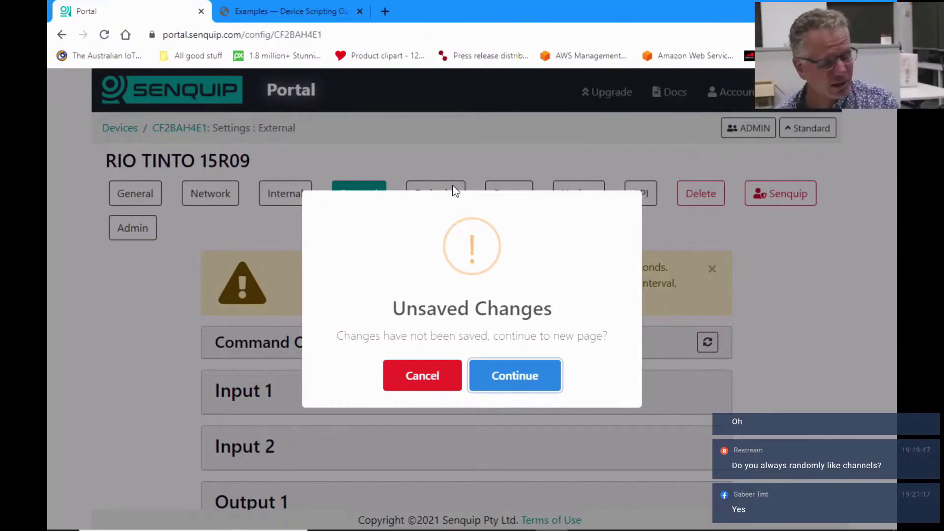
pyautogui.click(507, 380)
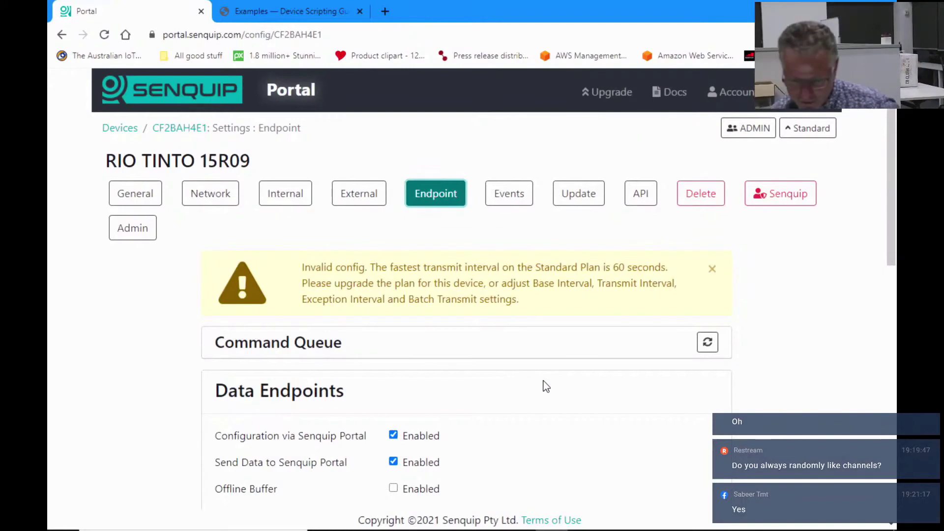
pyautogui.click(180, 131)
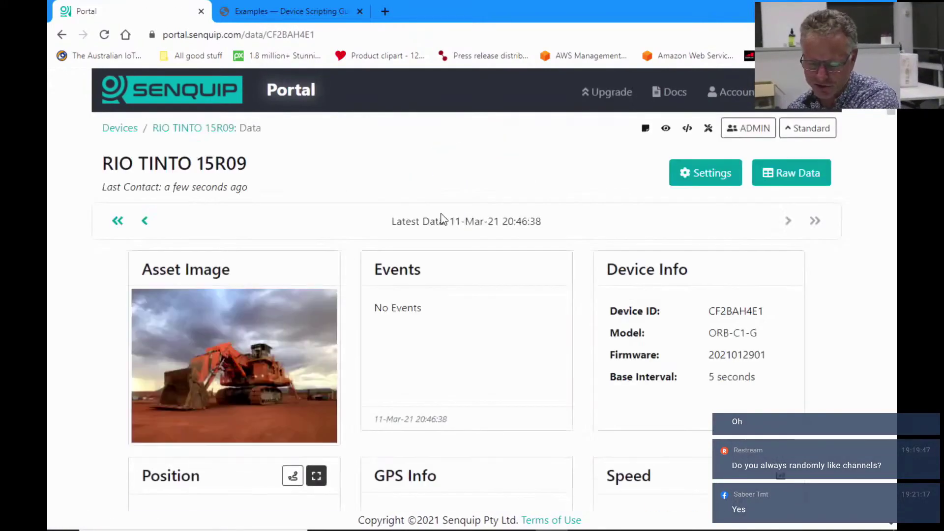
pyautogui.click(130, 129)
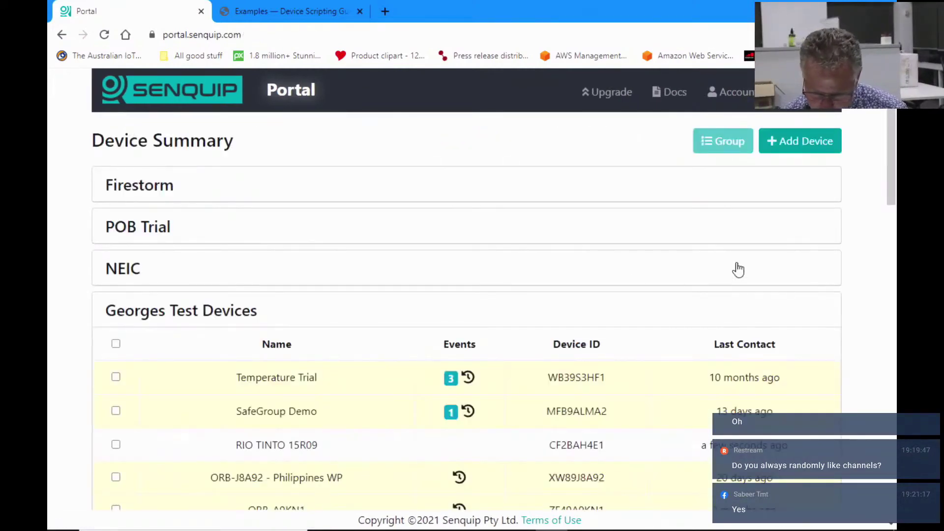
# Open Lighting Plant AW16 from Georges Test Devices and show its General settings
pyautogui.moveTo(889, 162); pyautogui.dragTo(887, 217)
pyautogui.click(346, 318)
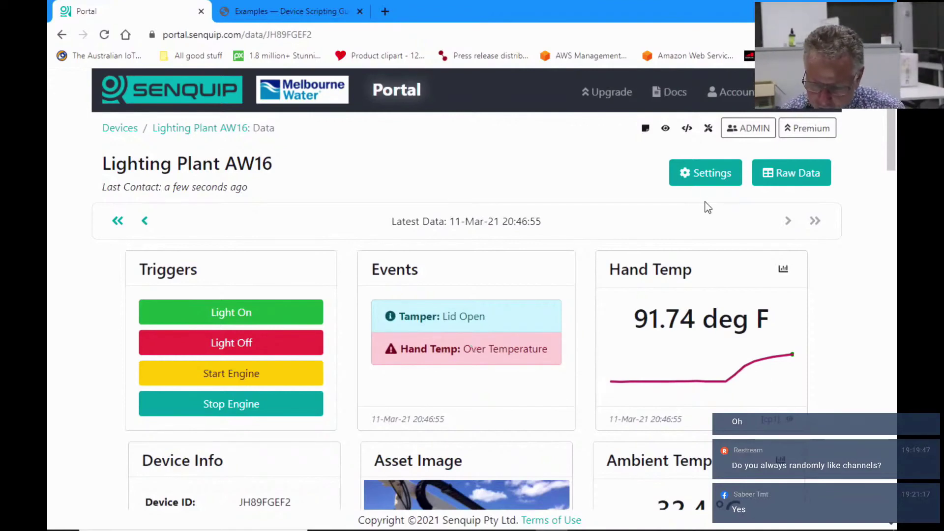
pyautogui.click(706, 172)
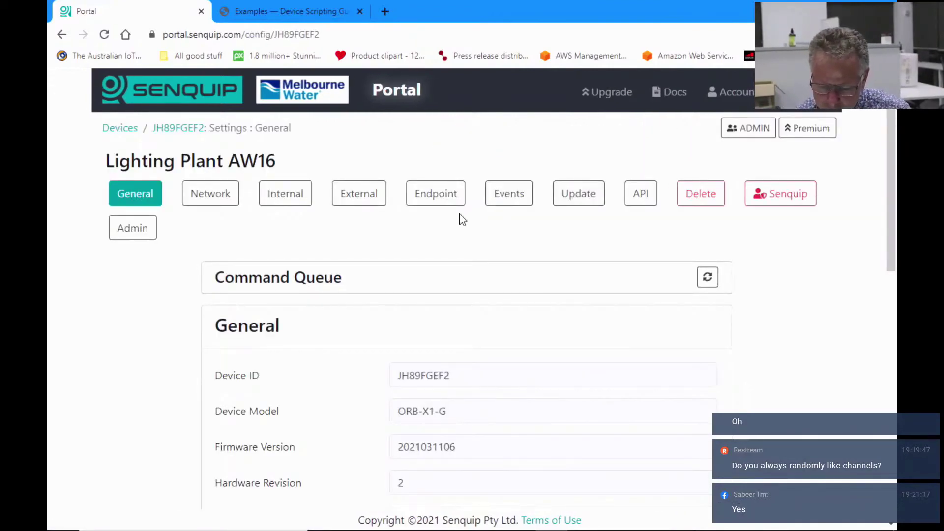
# Replace the Endpoint tab's UDP address with 192.168.0.210:49725
pyautogui.click(437, 194)
pyautogui.moveTo(893, 192); pyautogui.dragTo(885, 266)
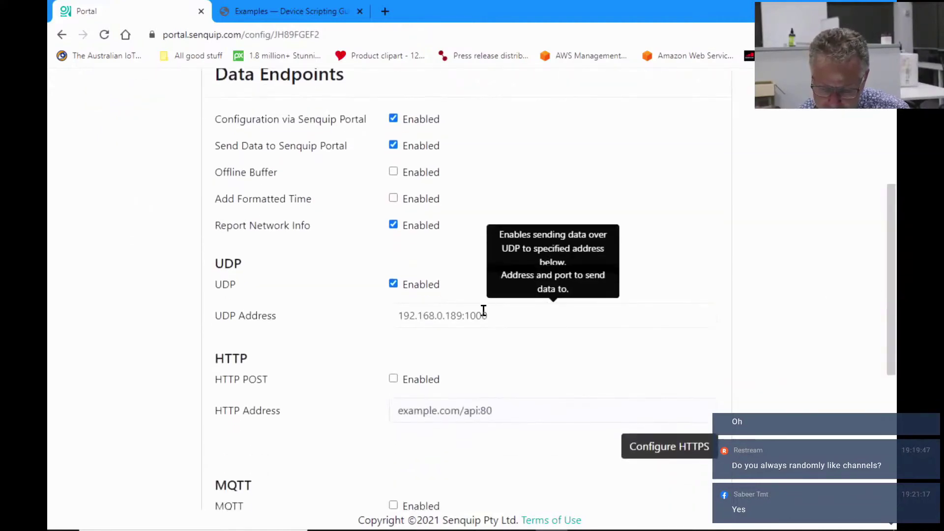
pyautogui.click(505, 314)
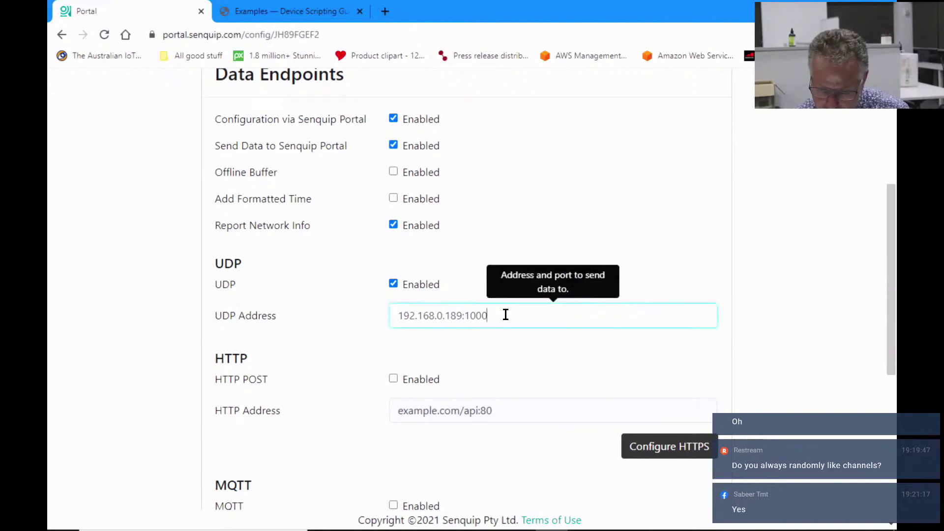
pyautogui.moveTo(505, 315); pyautogui.dragTo(359, 326)
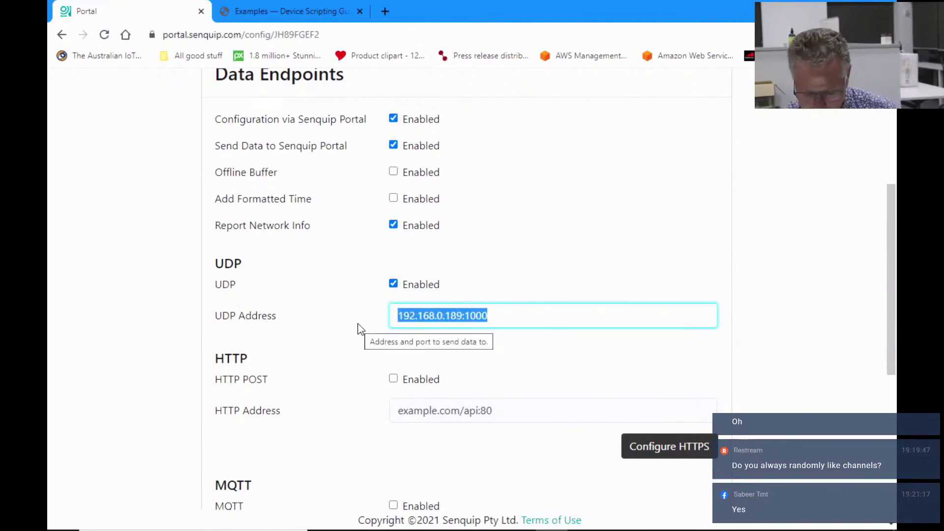
pyautogui.write('192.168.')
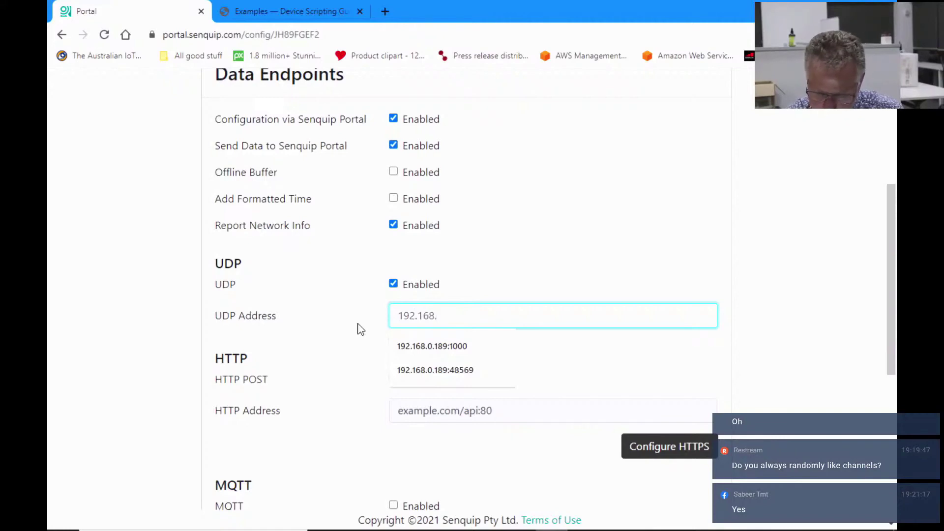
pyautogui.write('0.210:49725')
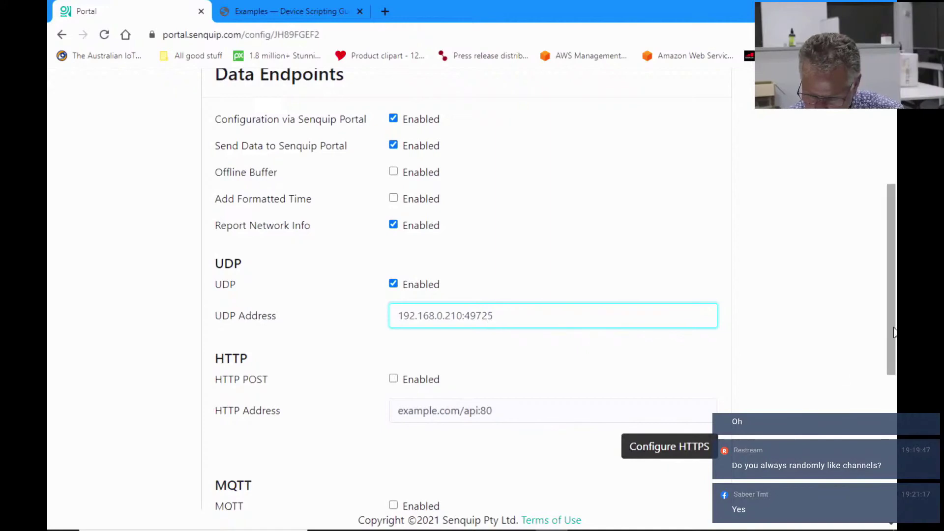
pyautogui.scroll(-7, 889, 311)
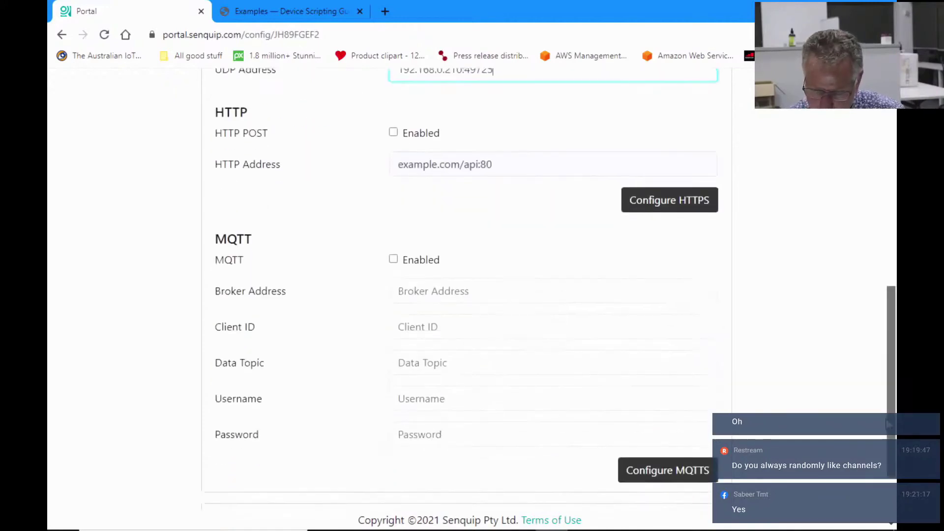
# Save the endpoint settings and confirm, so the Command Queue shows the UDP address change as Success
pyautogui.click(525, 467)
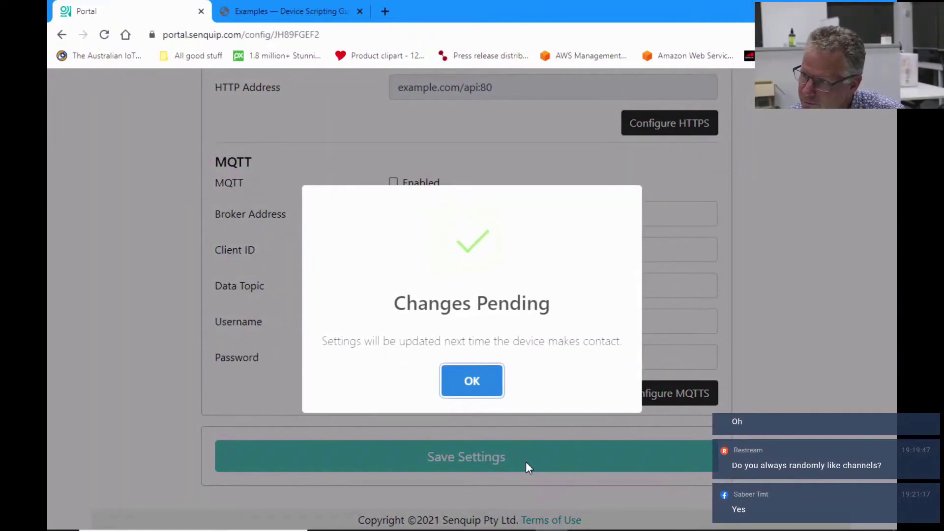
pyautogui.click(467, 376)
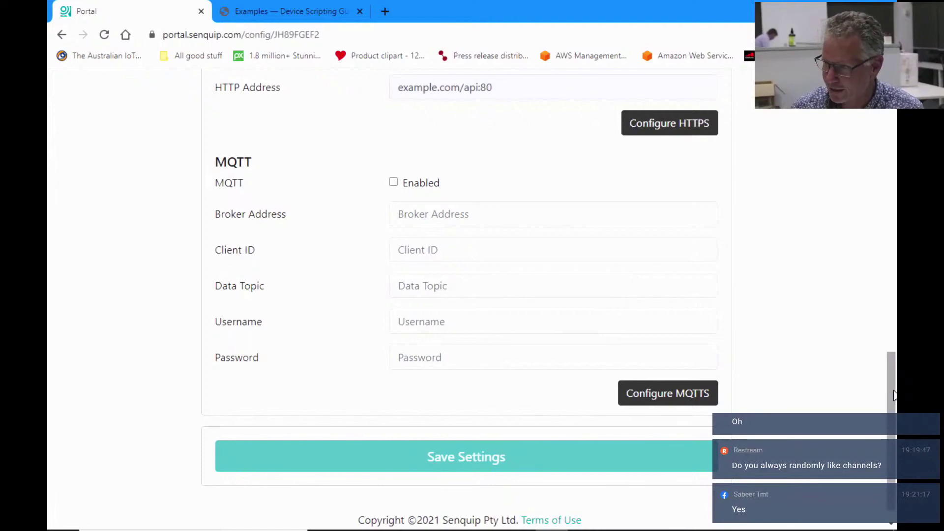
pyautogui.moveTo(894, 394); pyautogui.dragTo(894, 117)
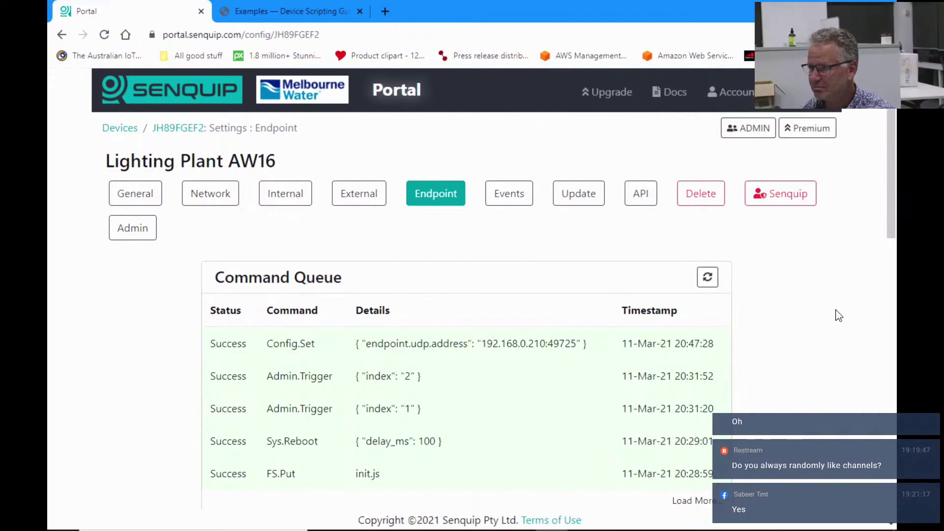
pyautogui.click(440, 204)
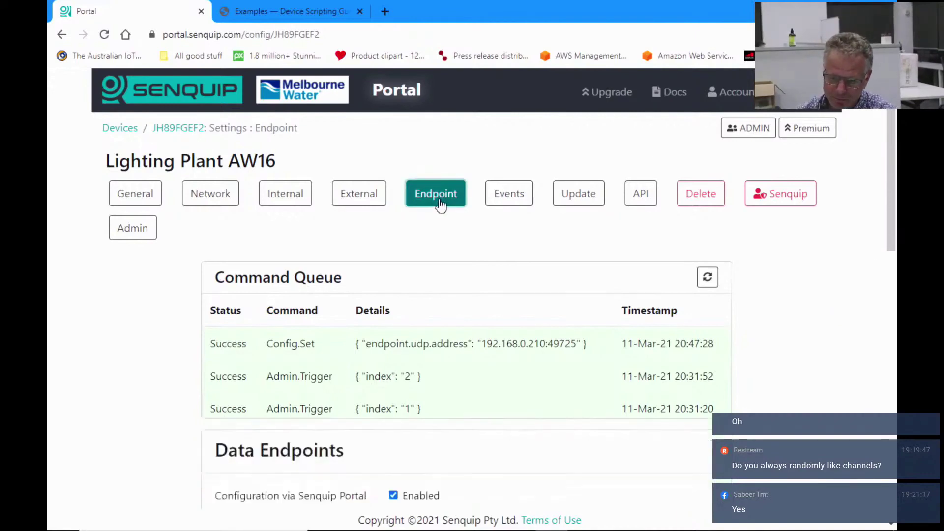
pyautogui.scroll(-4, 875, 315)
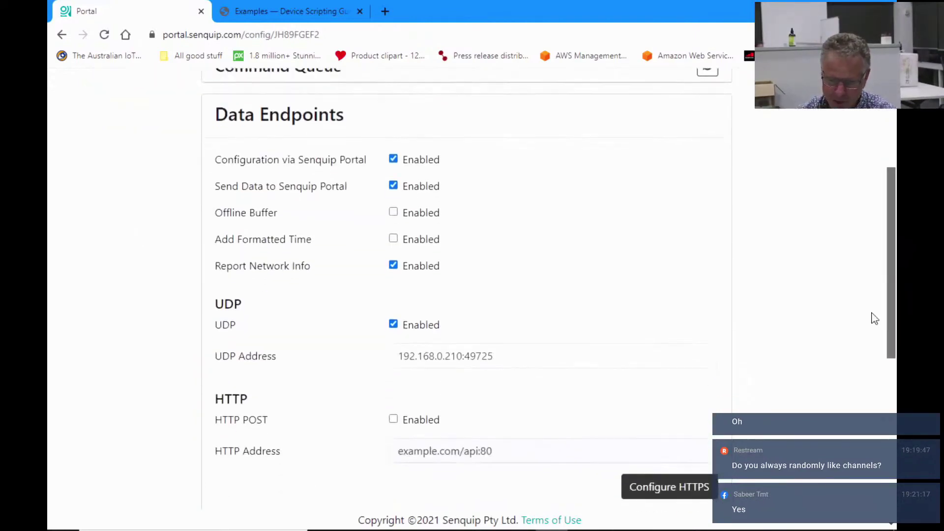
pyautogui.scroll(-2, 875, 315)
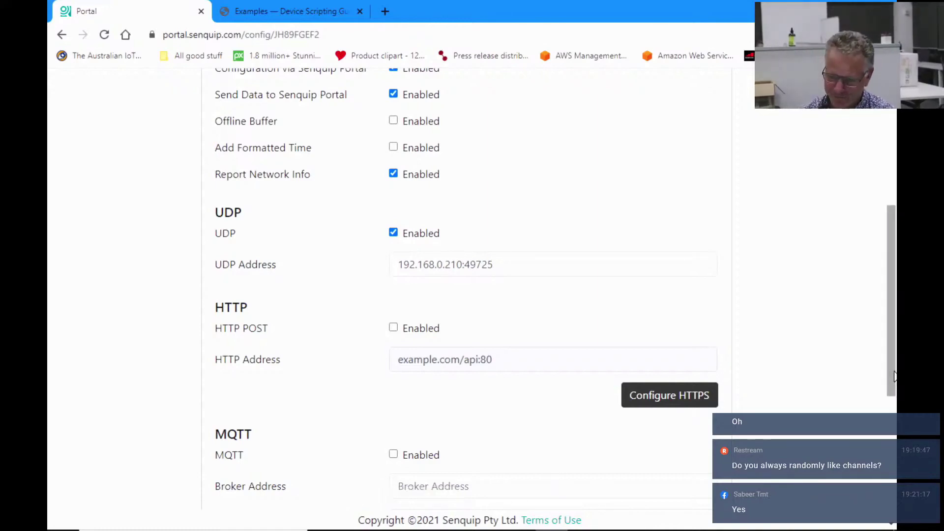
pyautogui.moveTo(891, 384); pyautogui.dragTo(895, 195)
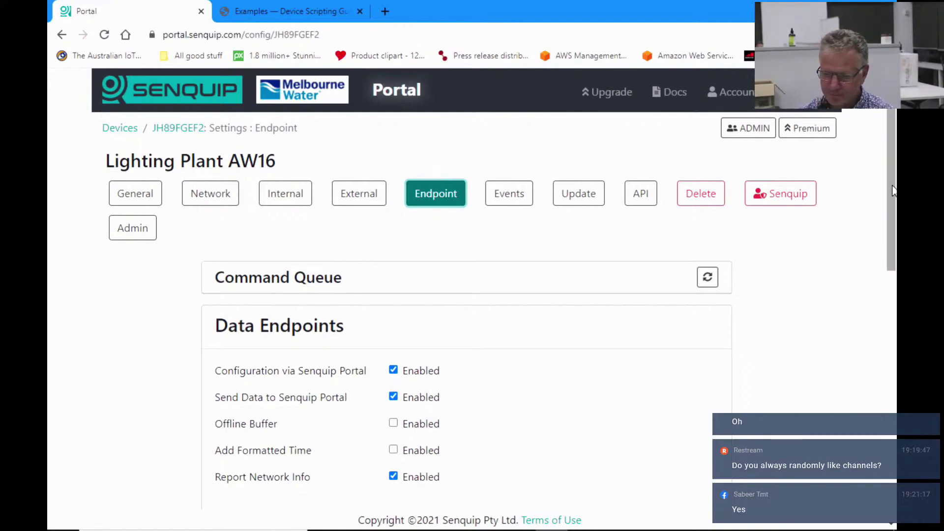
pyautogui.moveTo(894, 195); pyautogui.dragTo(896, 142)
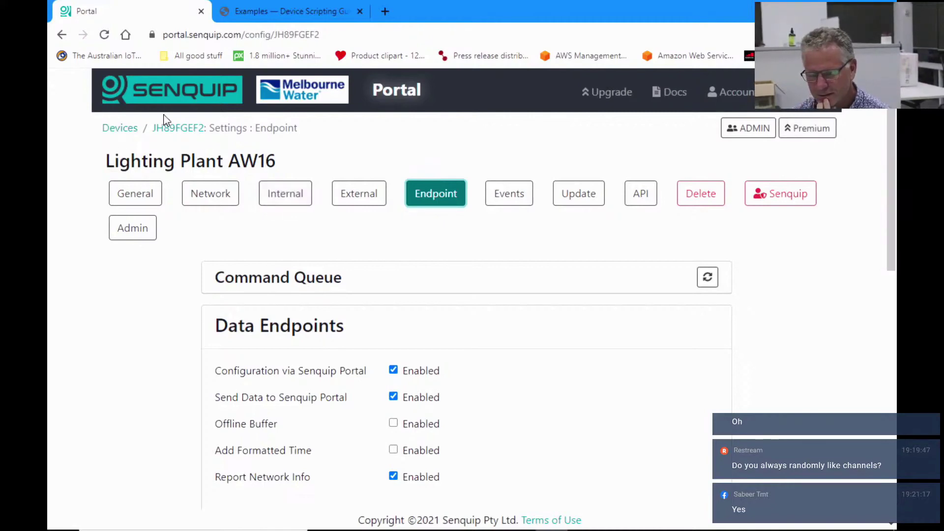
pyautogui.click(174, 133)
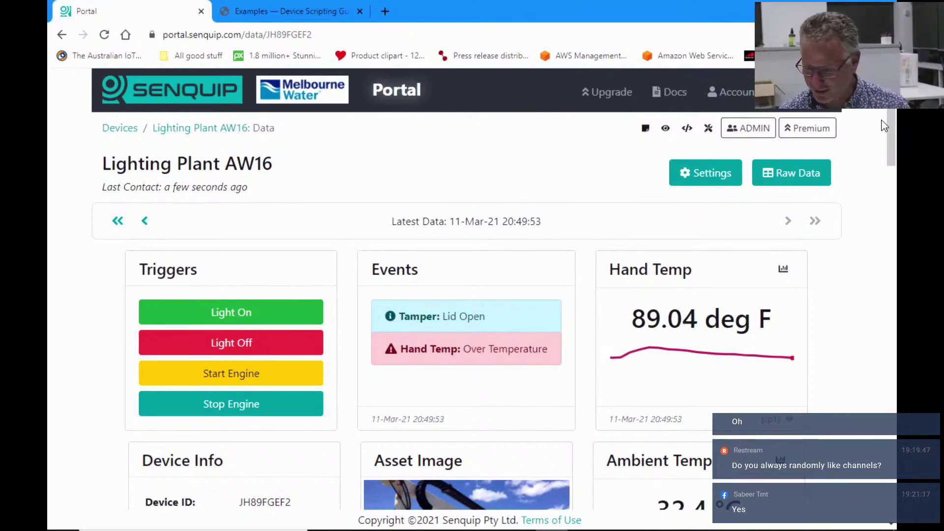
pyautogui.moveTo(890, 120)
pyautogui.mouseDown()
pyautogui.moveTo(887, 178)
pyautogui.moveTo(888, 121)
pyautogui.mouseUp()
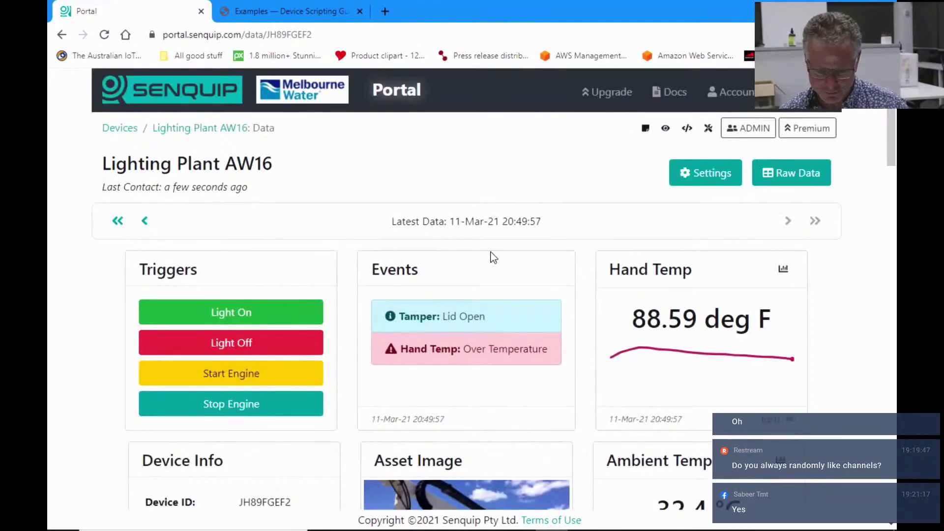
pyautogui.click(499, 223)
pyautogui.click(498, 224)
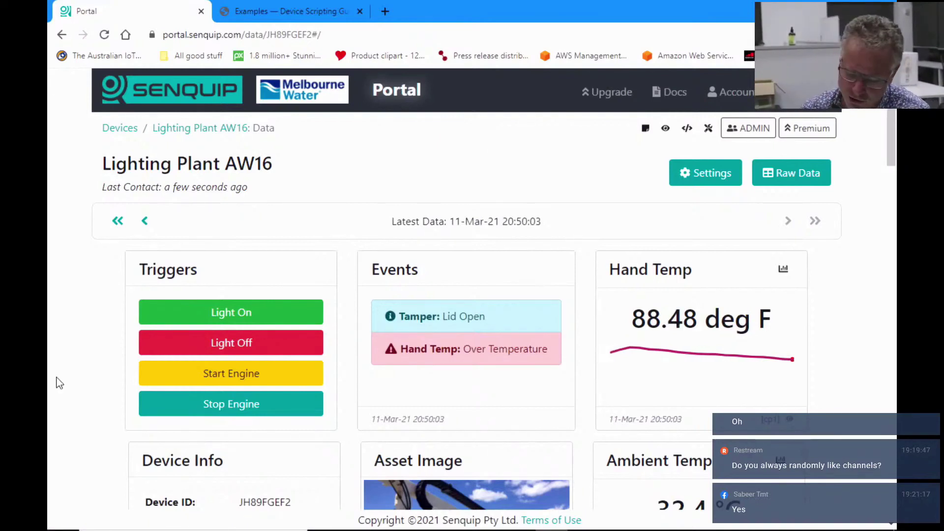
pyautogui.moveTo(894, 145); pyautogui.dragTo(886, 200)
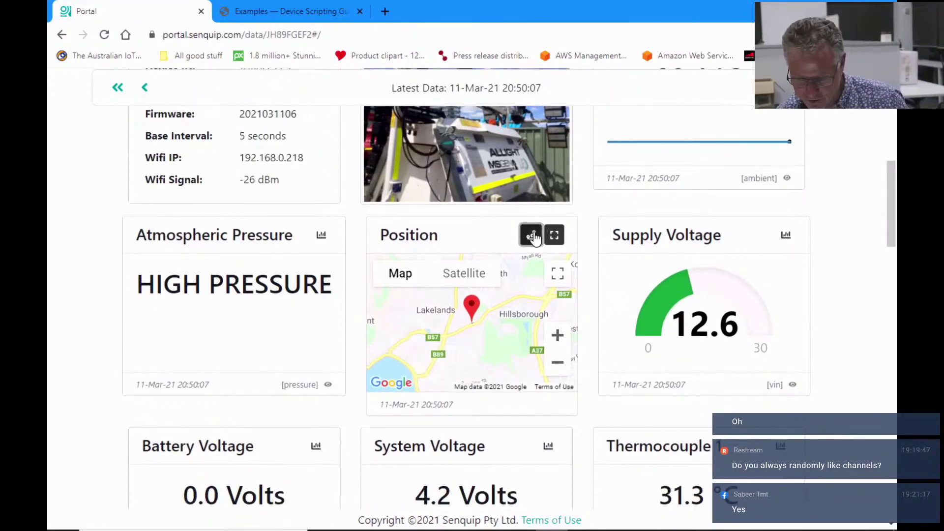
pyautogui.moveTo(891, 224); pyautogui.dragTo(894, 172)
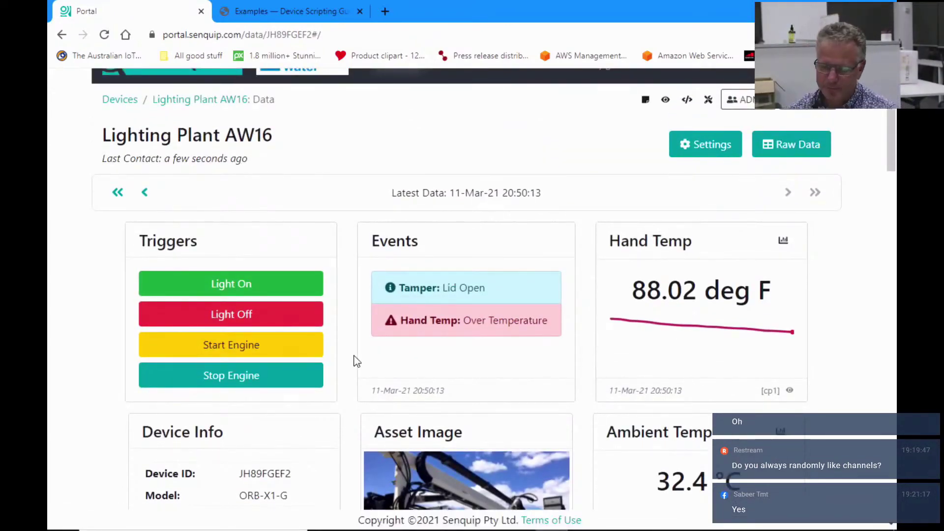
# Open the Lighting Plant AW16 Diagnostics page with its Diag record and RAM chart
pyautogui.click(706, 102)
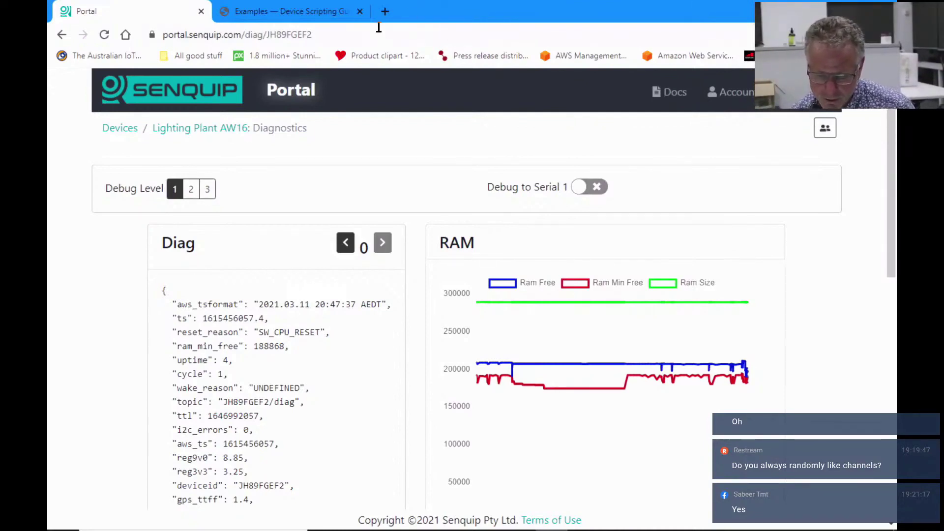
# Open a new Chrome tab, type a 'macquarie' search in the address bar, then dismiss the suggestions
pyautogui.click(384, 11)
pyautogui.write('mac')
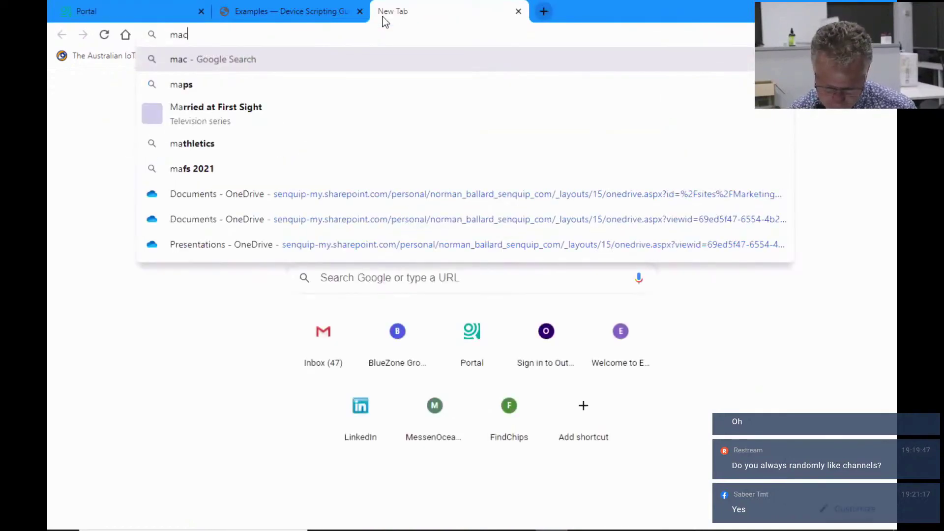
pyautogui.write('qua')
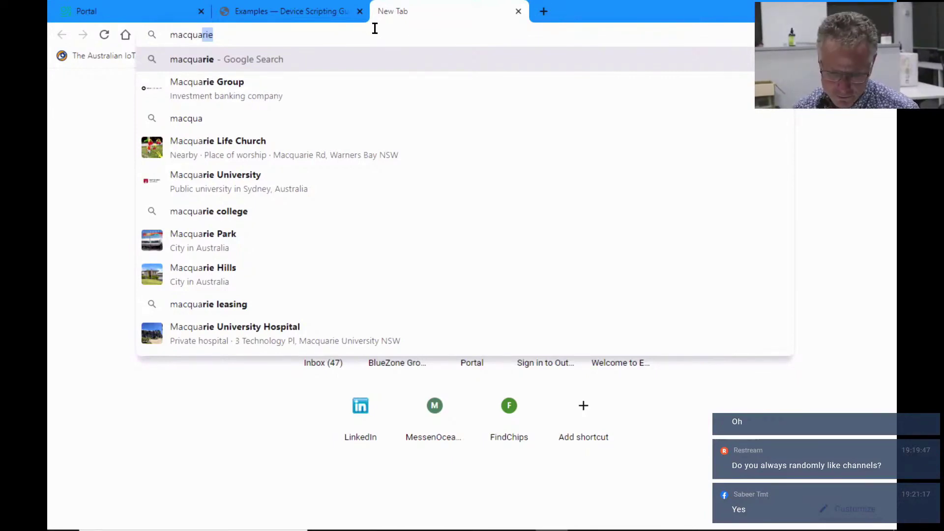
pyautogui.write('rie')
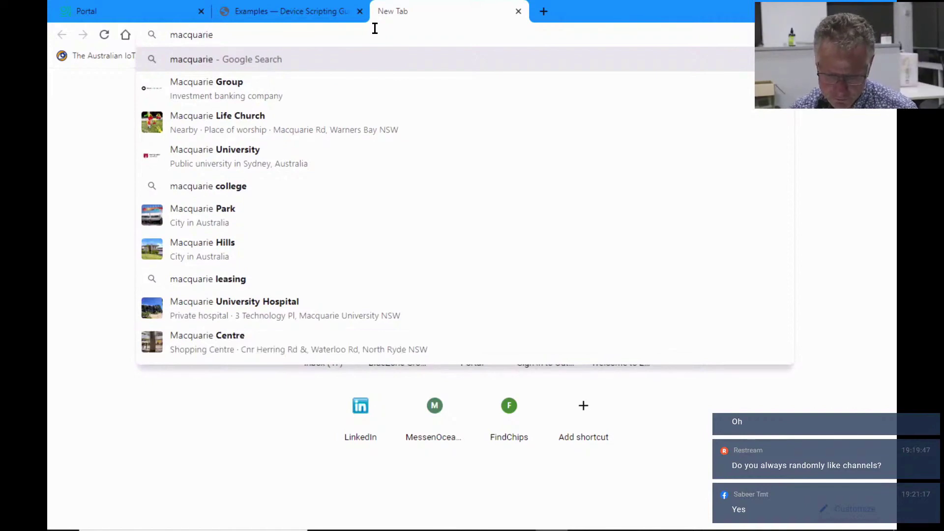
pyautogui.press('BackSpace')
pyautogui.press('BackSpace')
pyautogui.press('BackSpace')
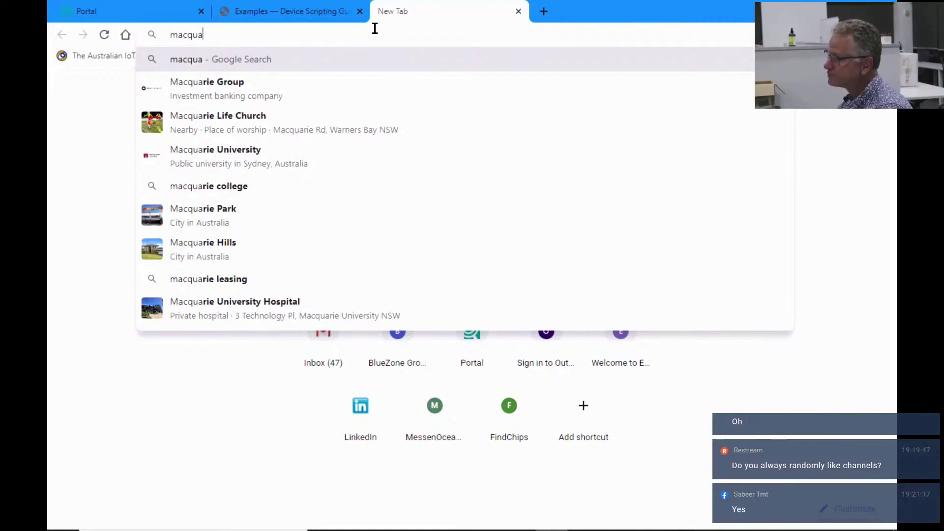
pyautogui.click(192, 369)
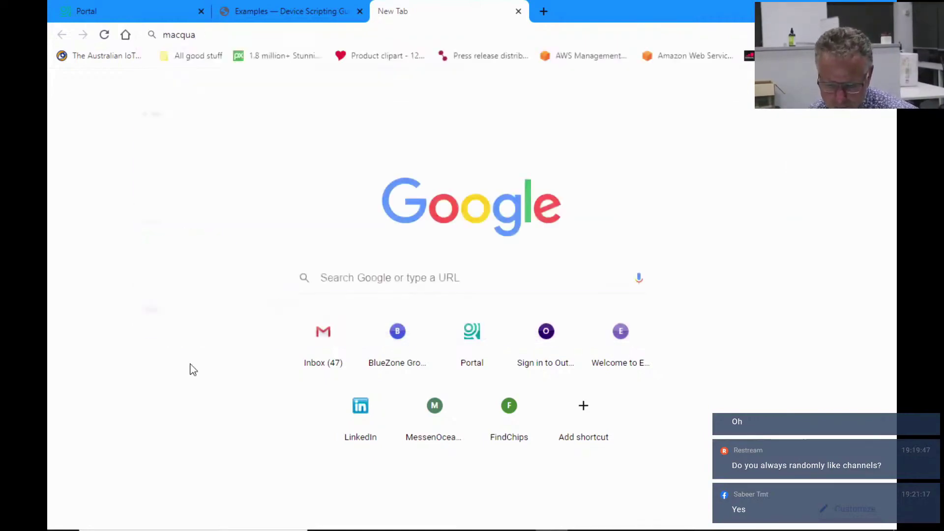
# Switch back to the Portal tab and scroll through the Diag, RAM, File System and Uptime panels
pyautogui.click(142, 11)
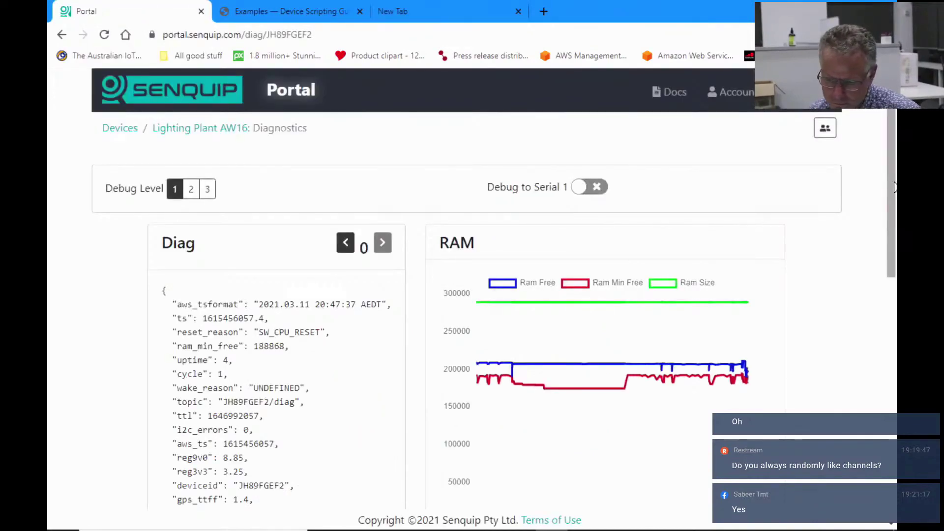
pyautogui.scroll(-1, 881, 224)
pyautogui.scroll(-1, 881, 224)
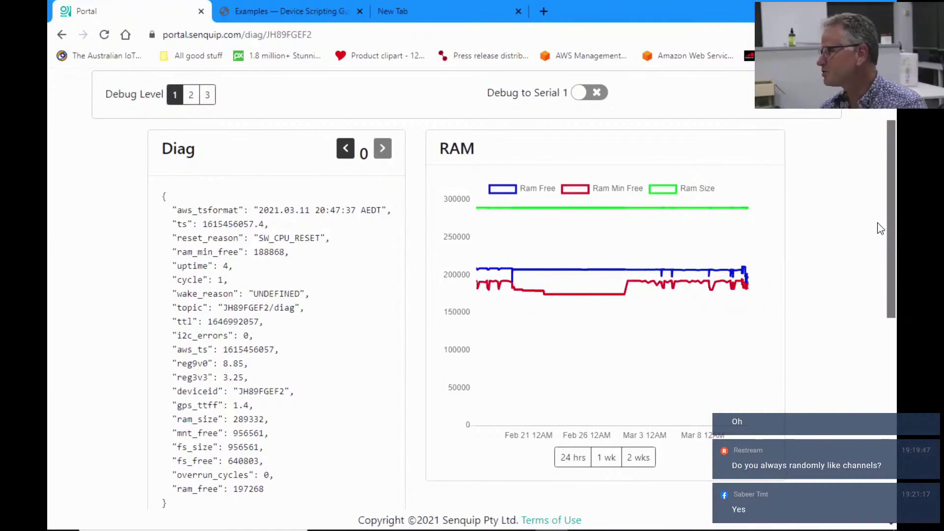
pyautogui.scroll(-1, 879, 229)
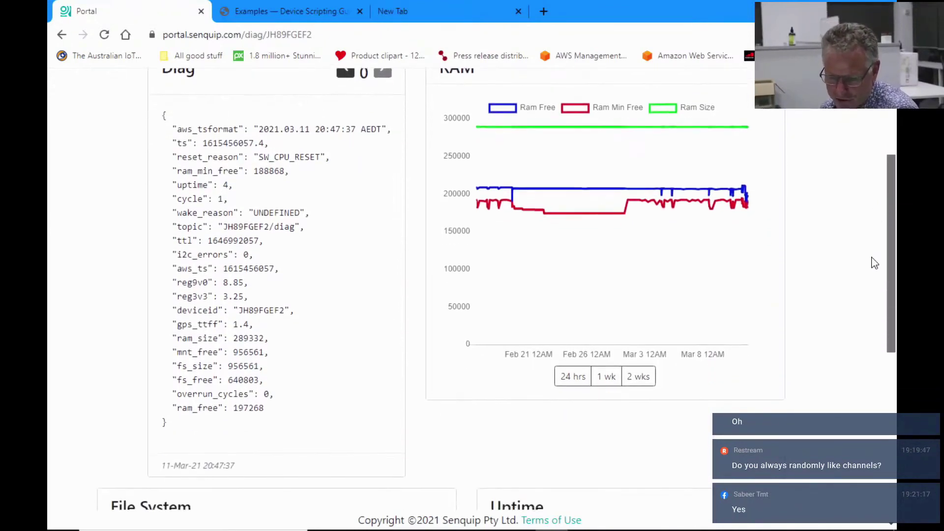
pyautogui.scroll(1, 874, 254)
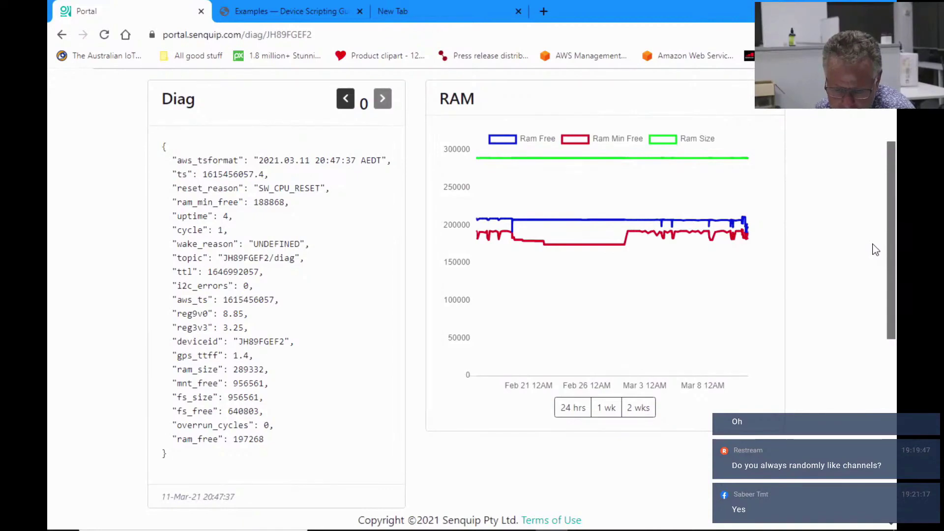
pyautogui.scroll(1, 875, 249)
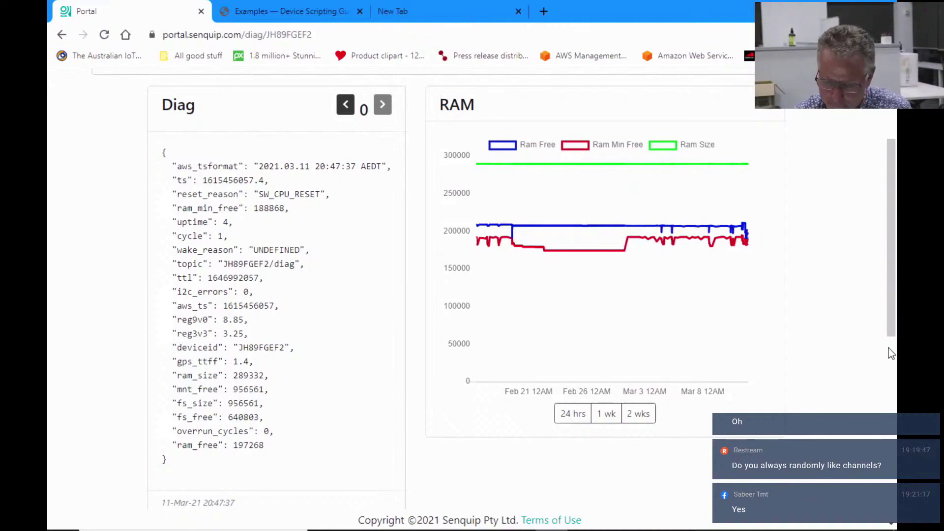
pyautogui.scroll(1, 893, 276)
pyautogui.moveTo(893, 271); pyautogui.dragTo(880, 231)
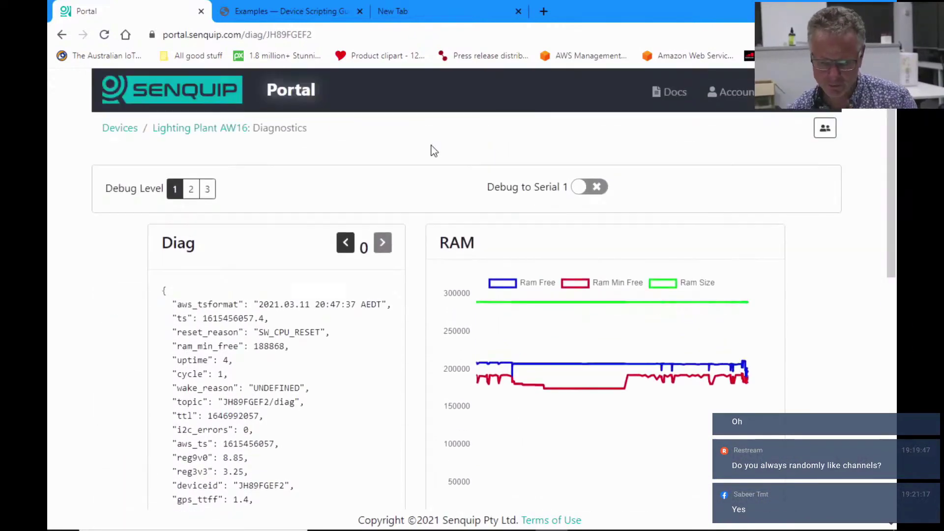
# Return to the Lighting Plant AW16 data page and open its General settings
pyautogui.click(184, 130)
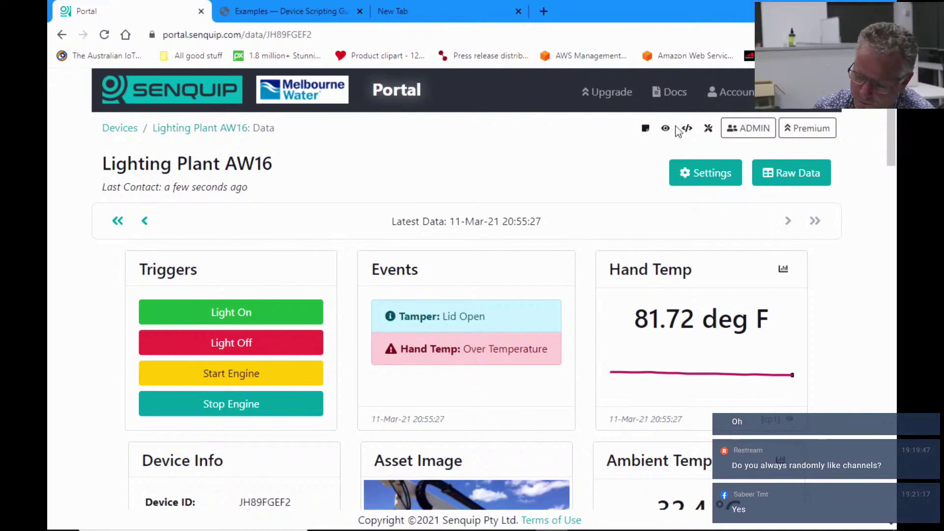
pyautogui.click(707, 180)
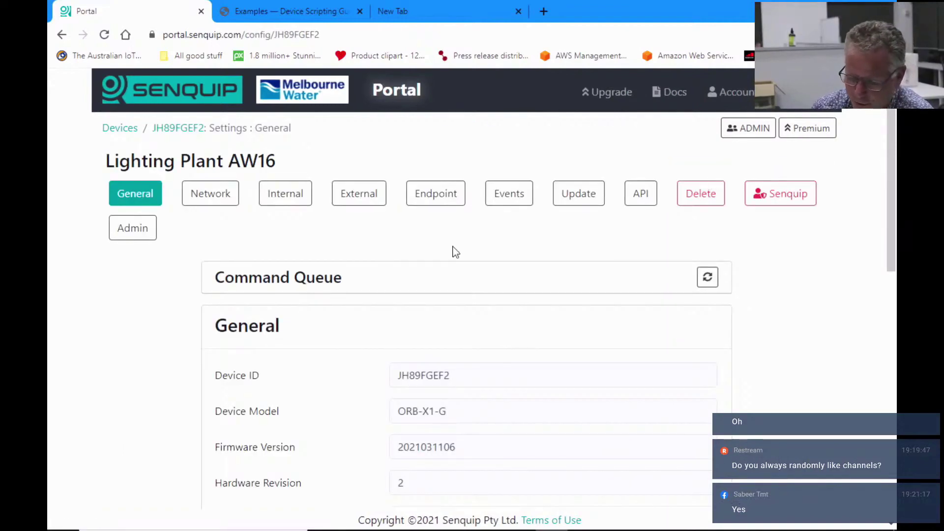
# Show the Endpoint settings and check UDP is enabled at 192.168.0.210:49725
pyautogui.click(434, 199)
pyautogui.moveTo(890, 119); pyautogui.dragTo(886, 179)
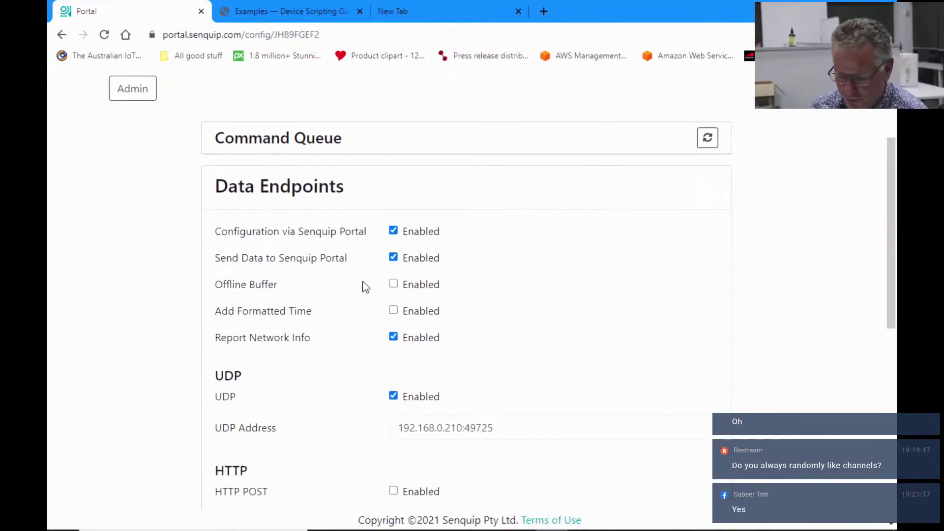
pyautogui.moveTo(393, 285)
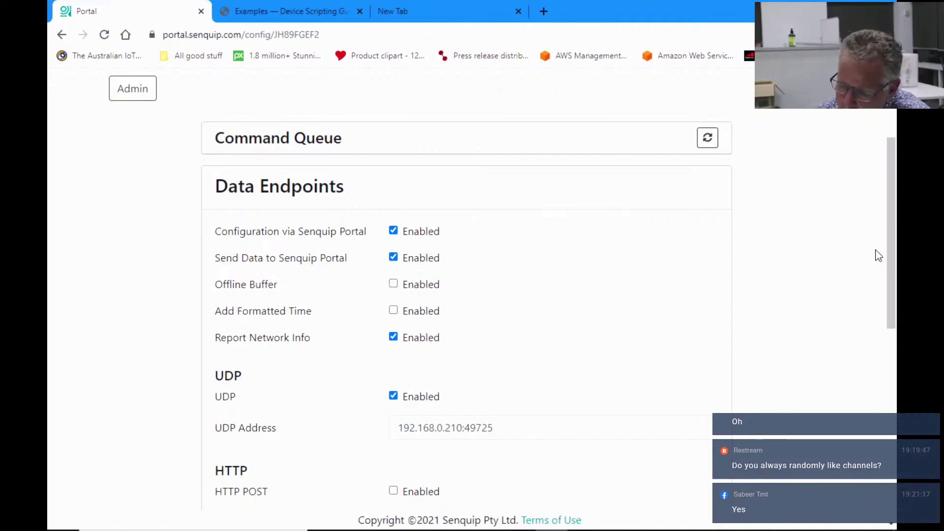
pyautogui.moveTo(886, 246); pyautogui.dragTo(896, 139)
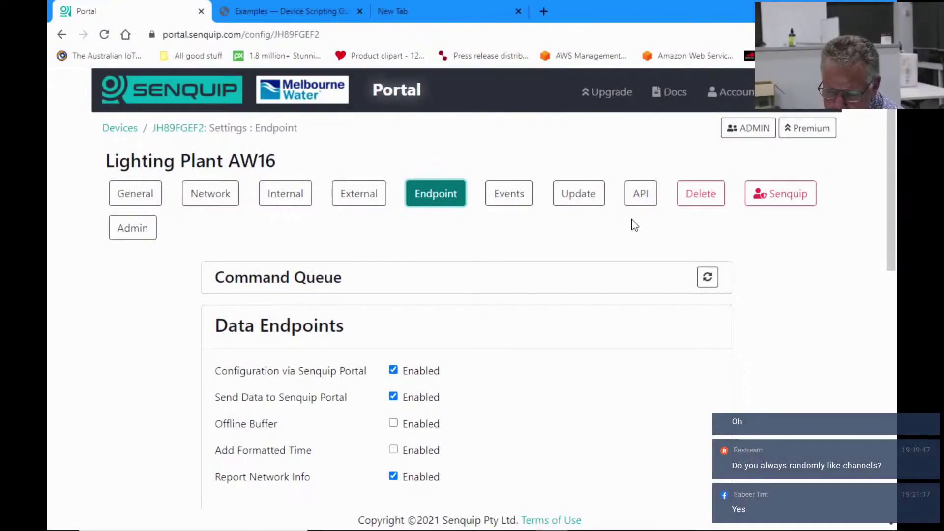
# View the empty Firmware Update form on the Update tab, then return to the JH89FGEF2 data page
pyautogui.click(598, 203)
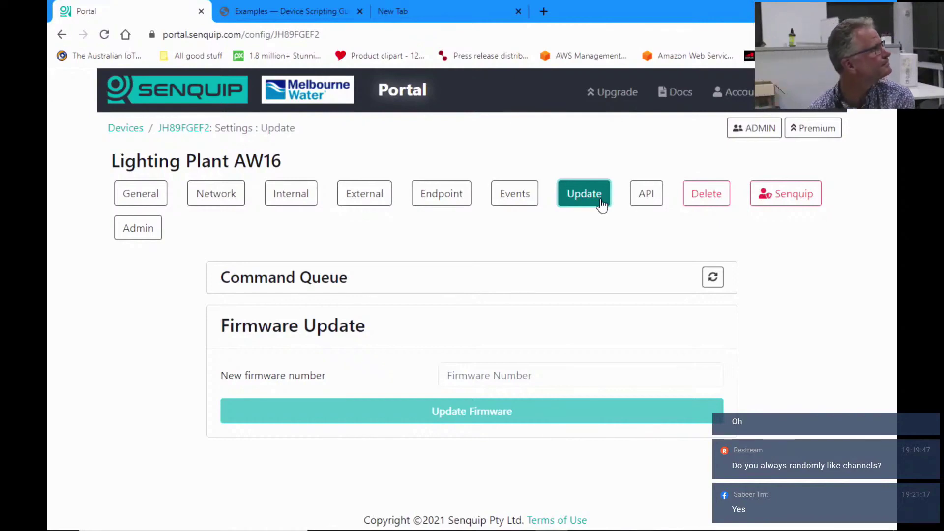
pyautogui.click(182, 129)
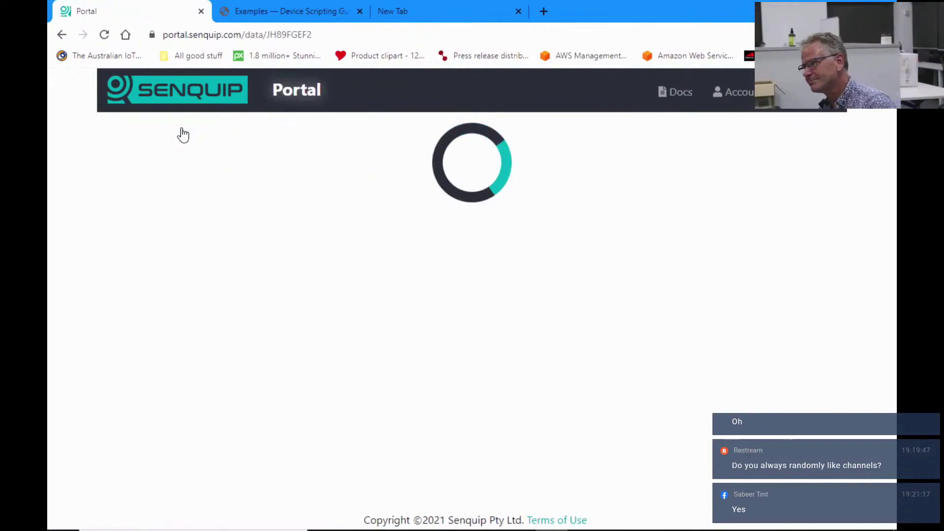